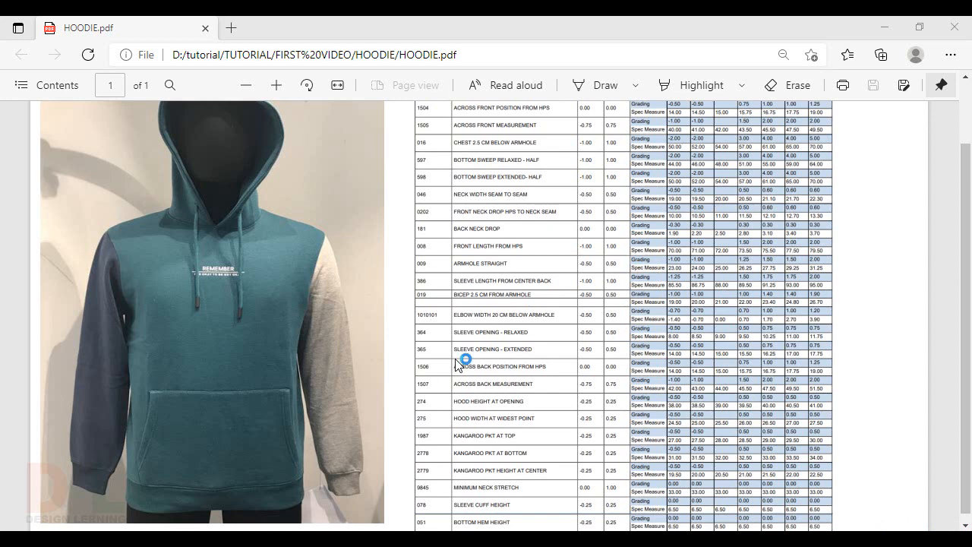
# - Check the start of the hoodie measurement sheet and launch PDS 15 from the Optitex 15 programs
pyautogui.scroll(2, 457, 366)
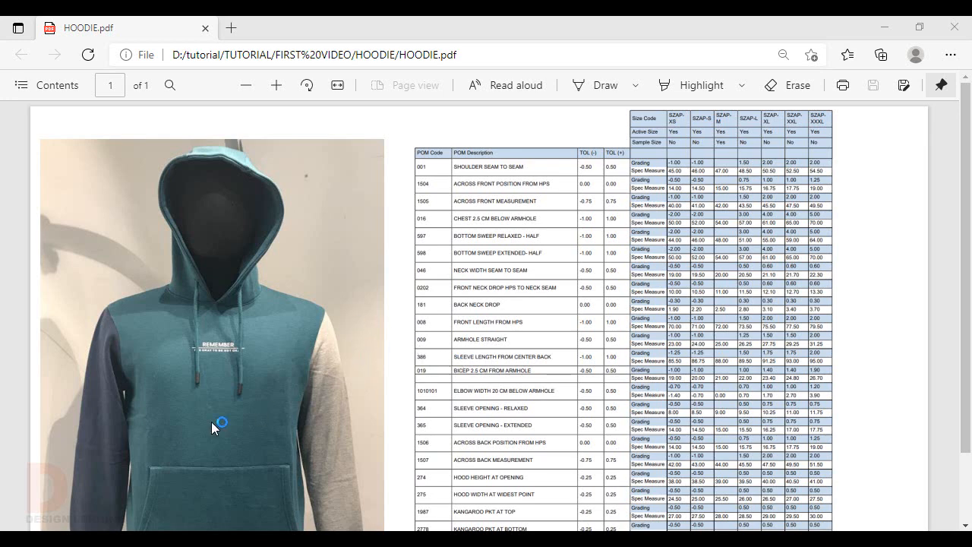
pyautogui.click(15, 539)
pyautogui.scroll(-3, 104, 175)
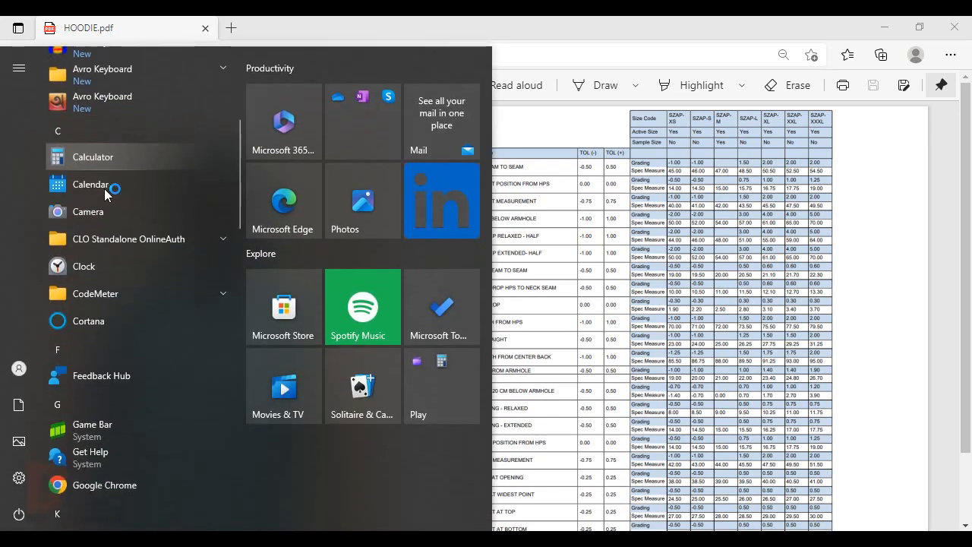
pyautogui.scroll(-10, 105, 189)
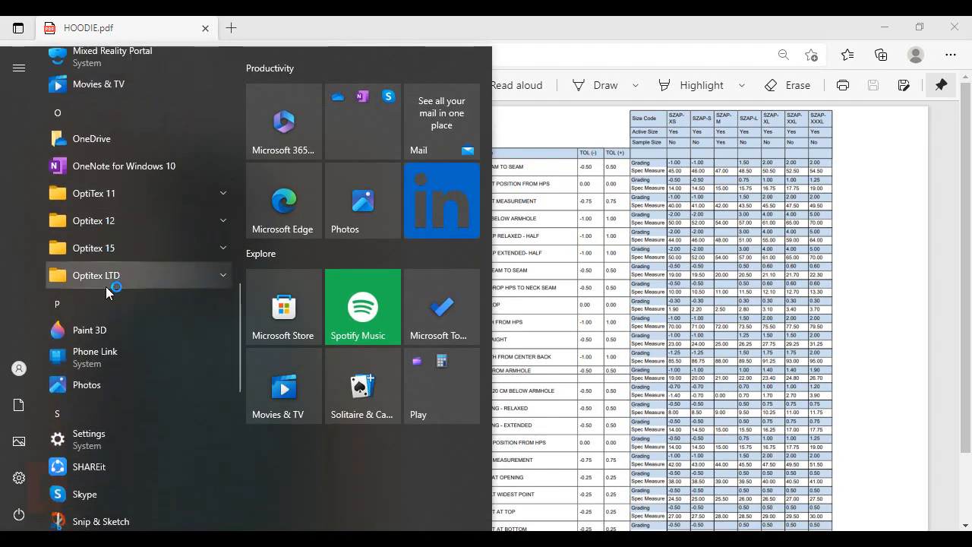
pyautogui.click(106, 247)
pyautogui.scroll(-2, 120, 380)
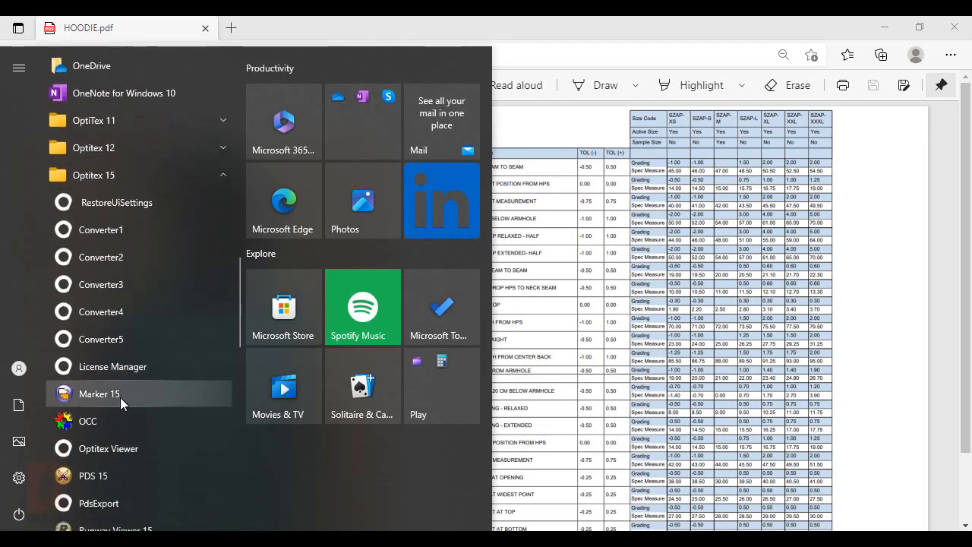
pyautogui.scroll(-2, 120, 397)
pyautogui.click(100, 403)
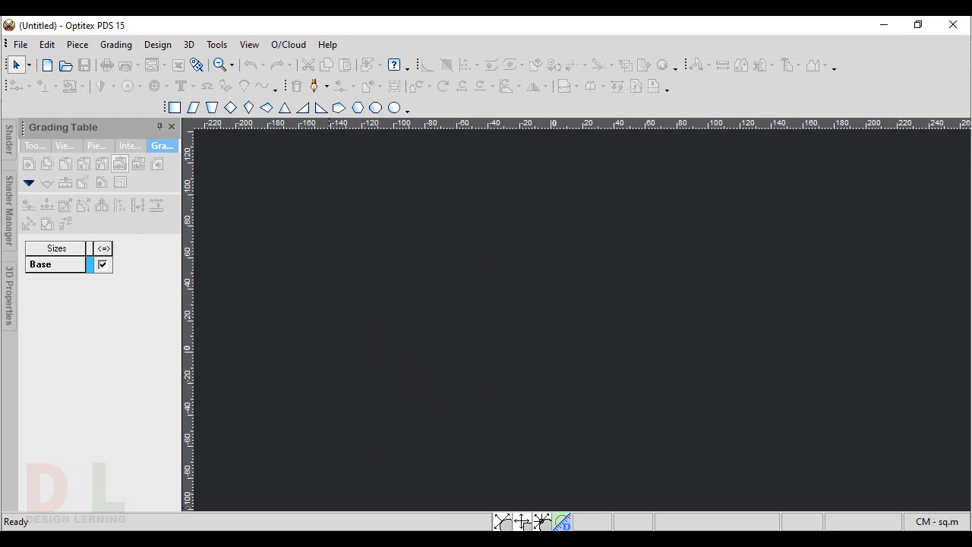
# - Dock the piece-shapes toolbar at the end of the toolbar row above it
pyautogui.hotkey('alt', 'Tab')
pyautogui.moveTo(164, 108); pyautogui.dragTo(671, 84)
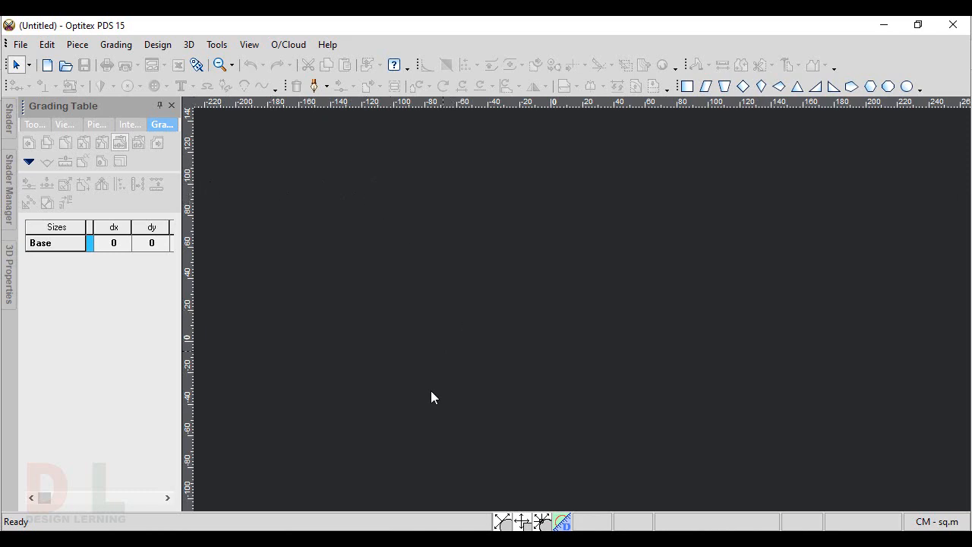
# - Consult the hoodie measurement sheet, then create a rectangular piece 72 cm long and 27 cm wide in Optitex PDS and place it
pyautogui.hotkey('alt', 'Tab')
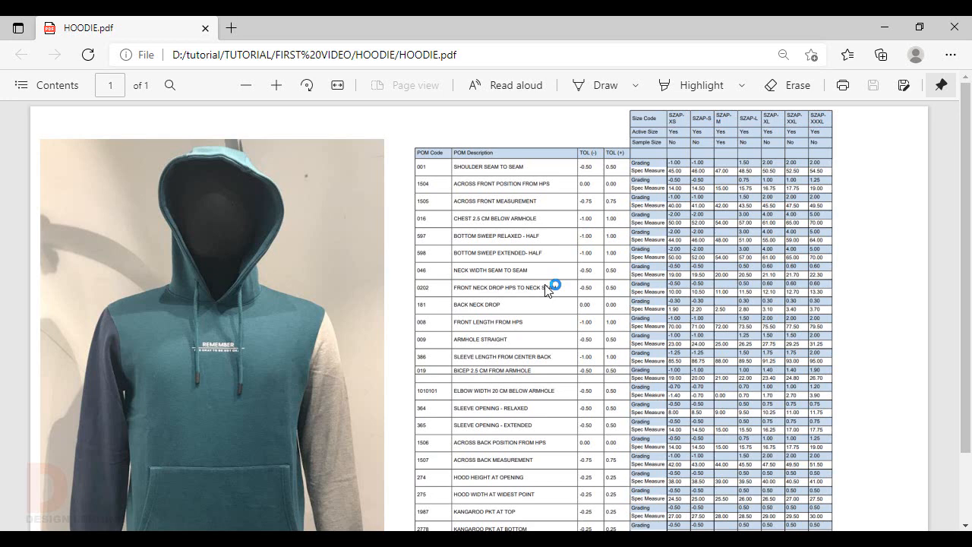
pyautogui.click(646, 538)
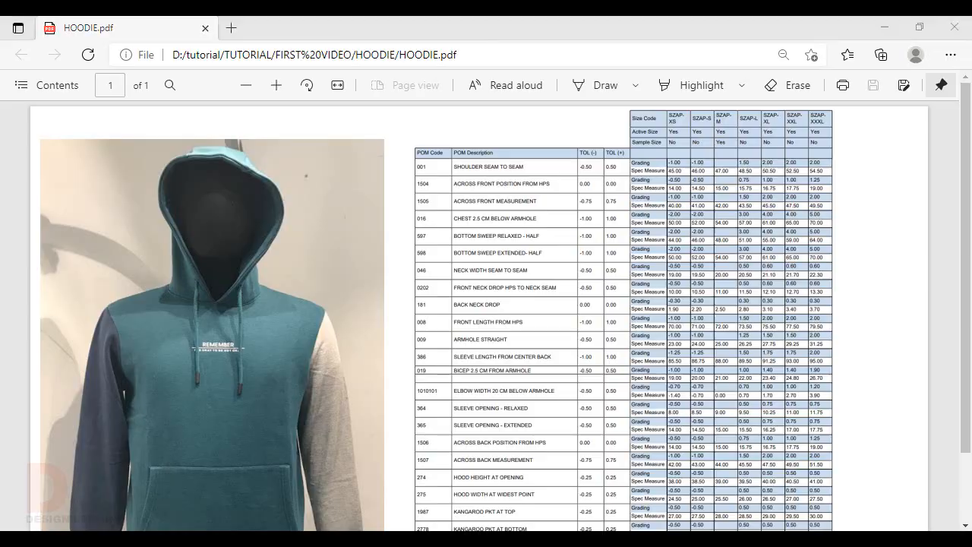
pyautogui.rightClick(458, 255)
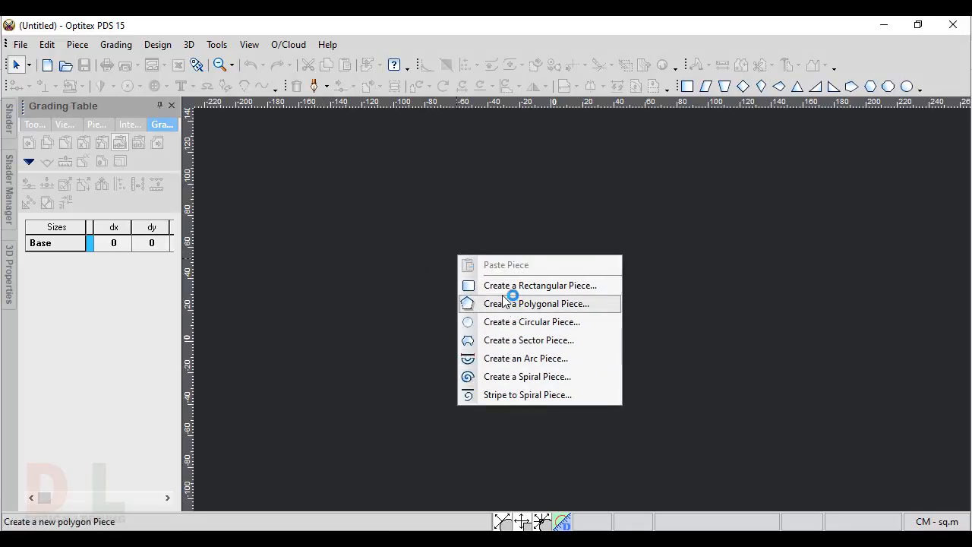
pyautogui.click(504, 286)
pyautogui.doubleClick(187, 232)
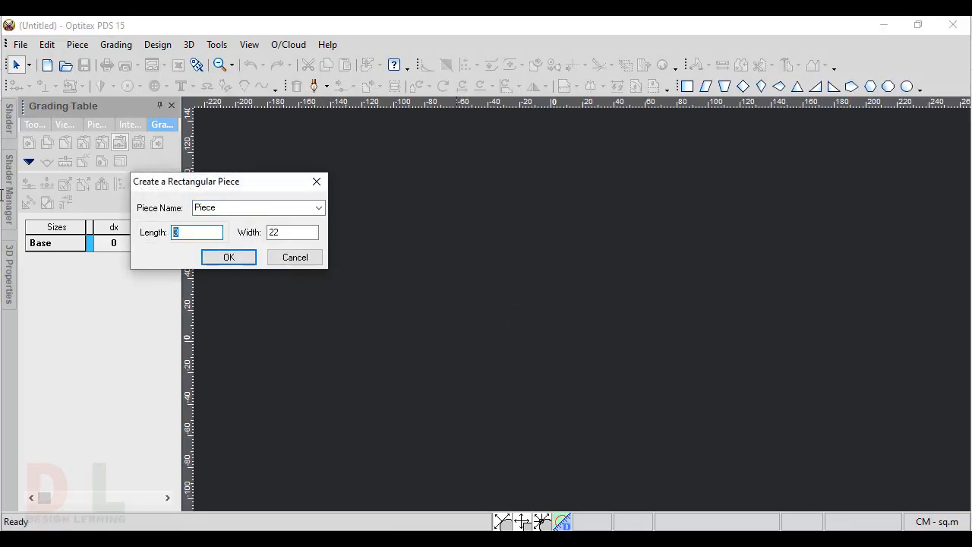
pyautogui.write('72')
pyautogui.doubleClick(296, 232)
pyautogui.write('27')
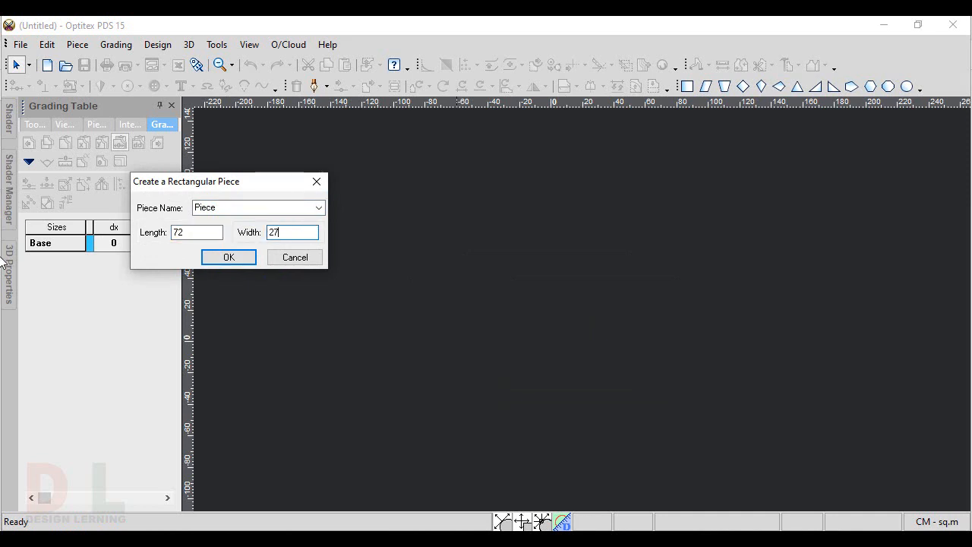
pyautogui.press('Return')
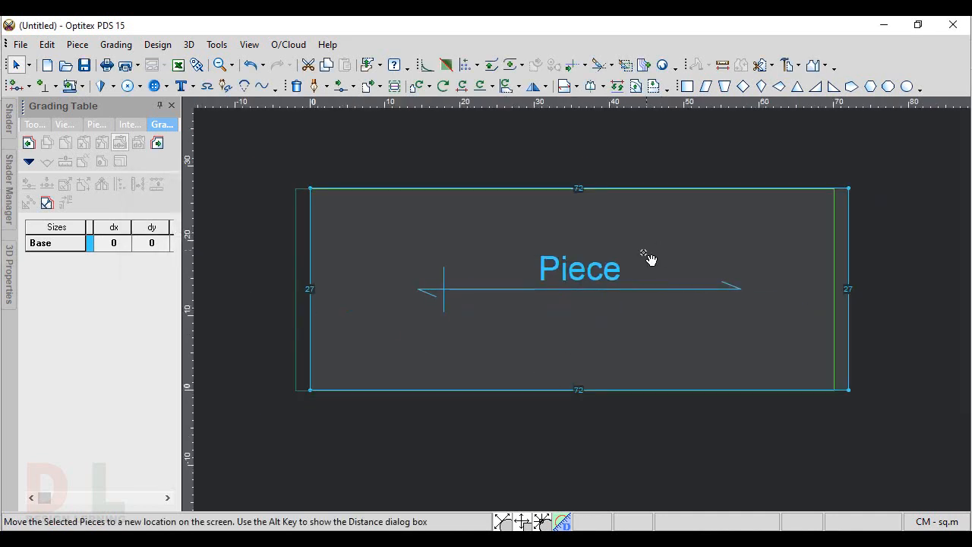
pyautogui.click(649, 259)
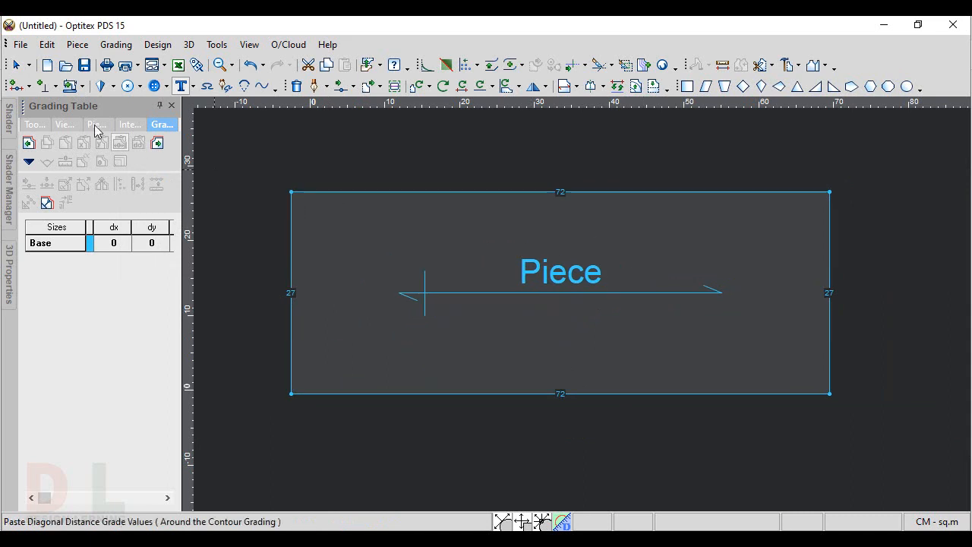
# - Add a point on the piece's right edge 23.5 cm from the upper corner and make it a grading point
pyautogui.click(15, 85)
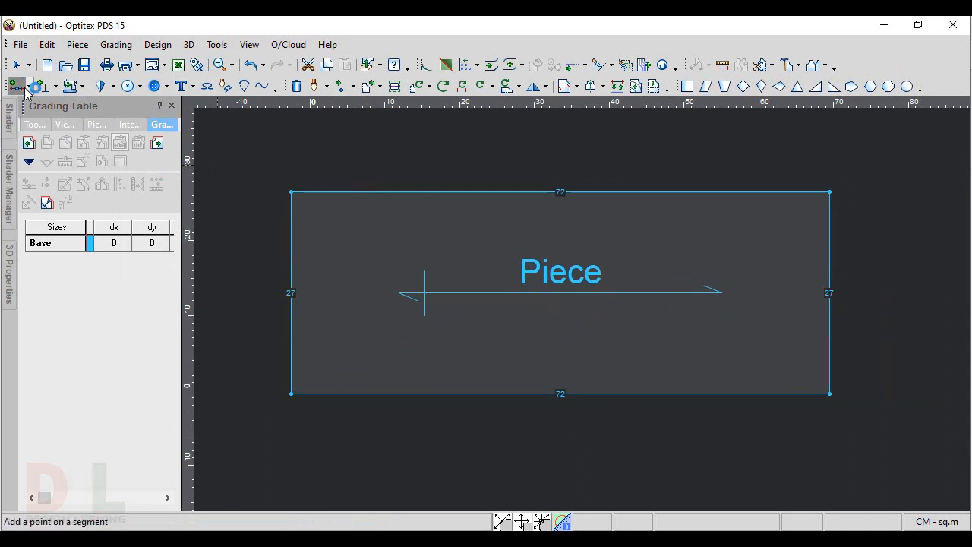
pyautogui.click(828, 357)
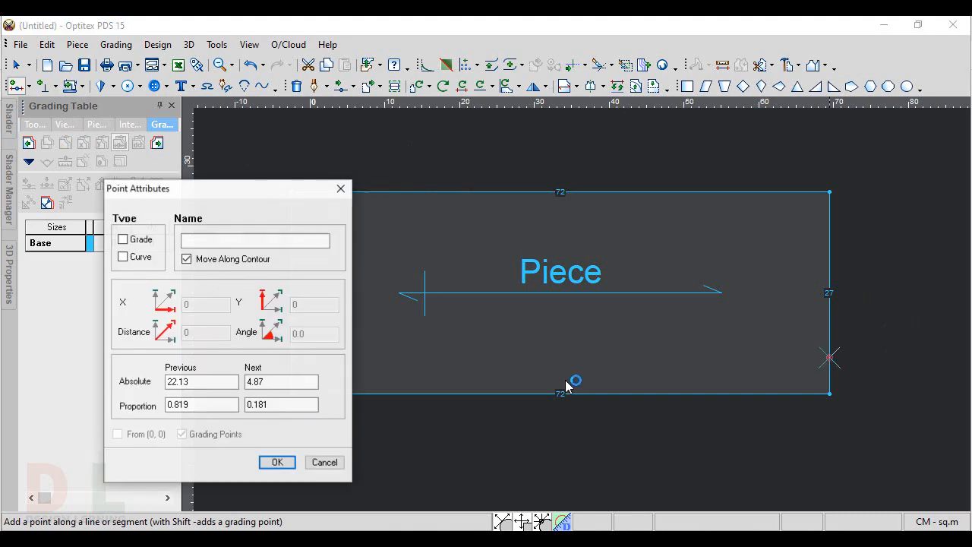
pyautogui.doubleClick(206, 381)
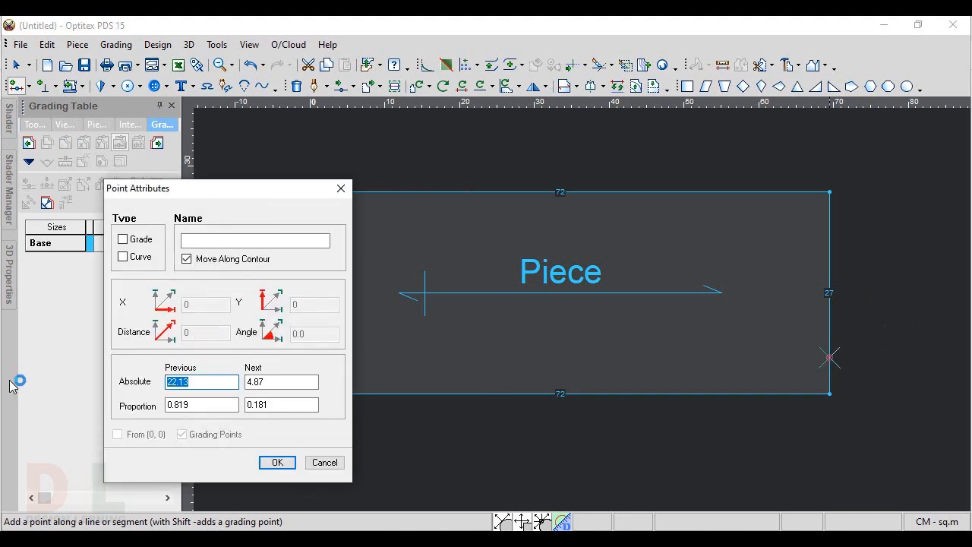
pyautogui.write('23.5')
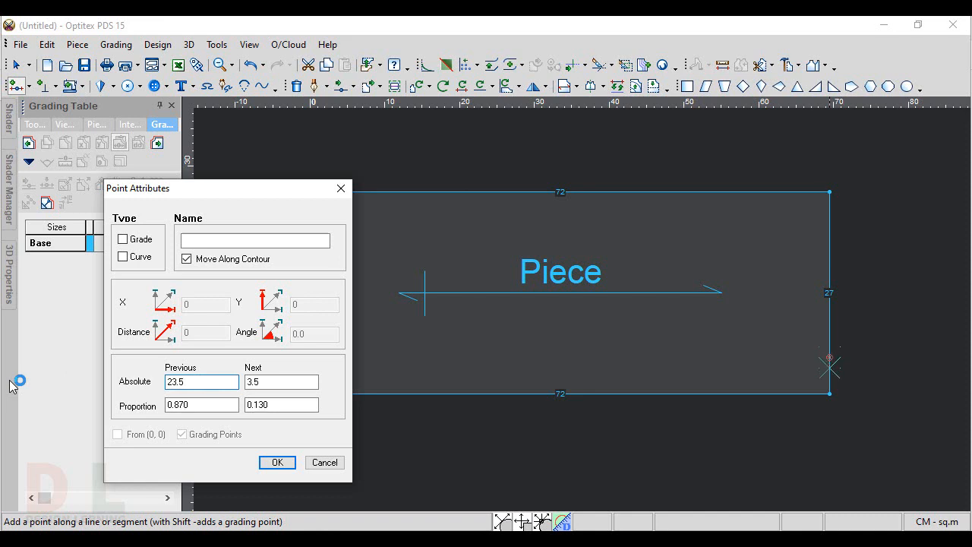
pyautogui.press('Return')
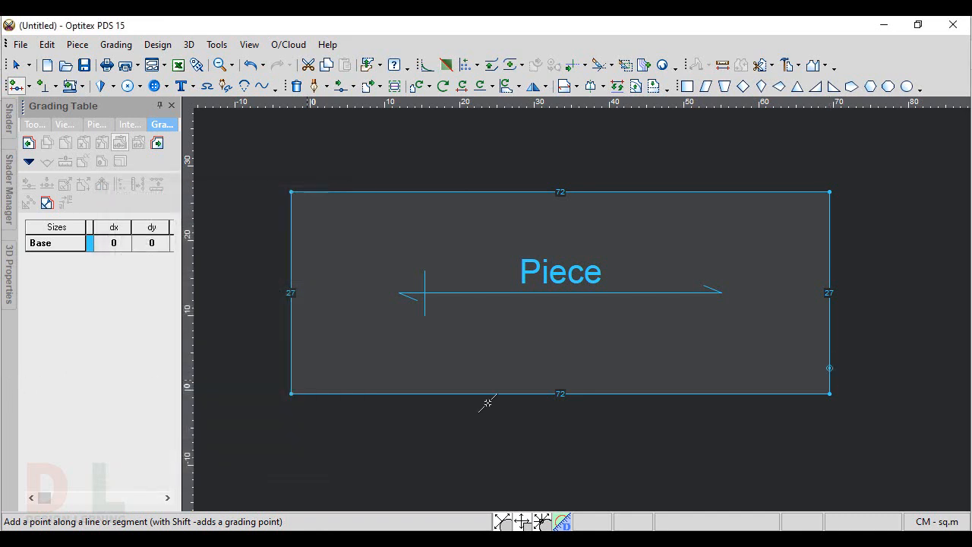
pyautogui.click(818, 378)
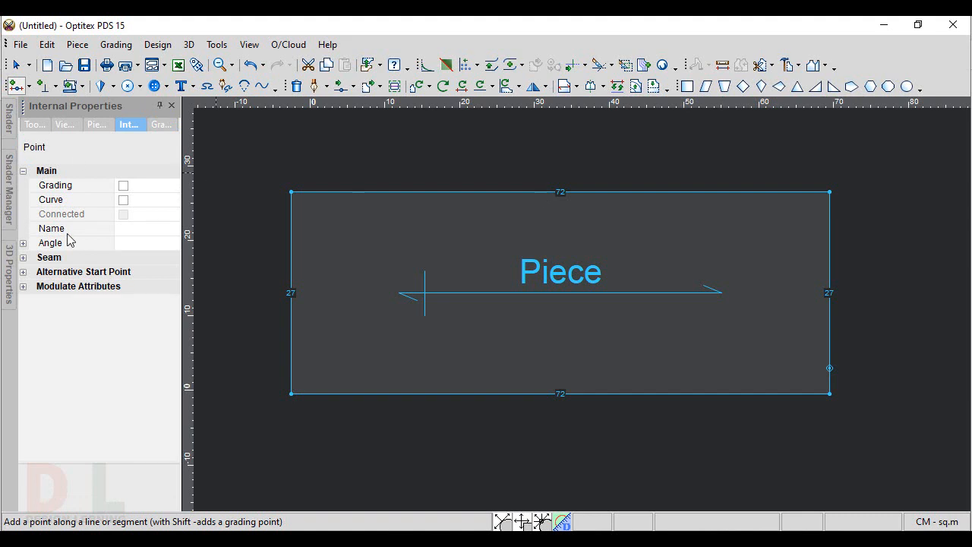
pyautogui.click(123, 186)
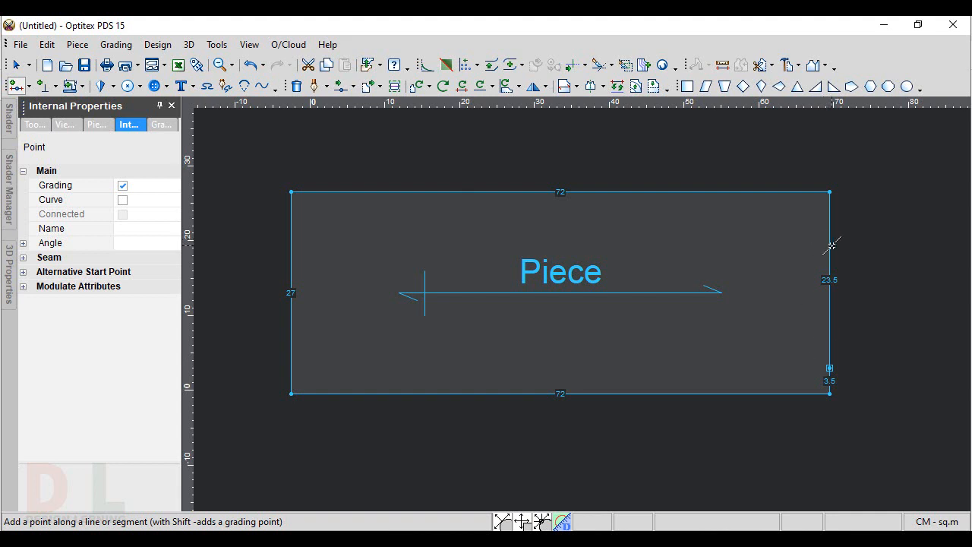
# - Add a grading point on the piece's right edge 10 cm below the upper corner
pyautogui.scroll(1, 831, 245)
pyautogui.click(573, 349)
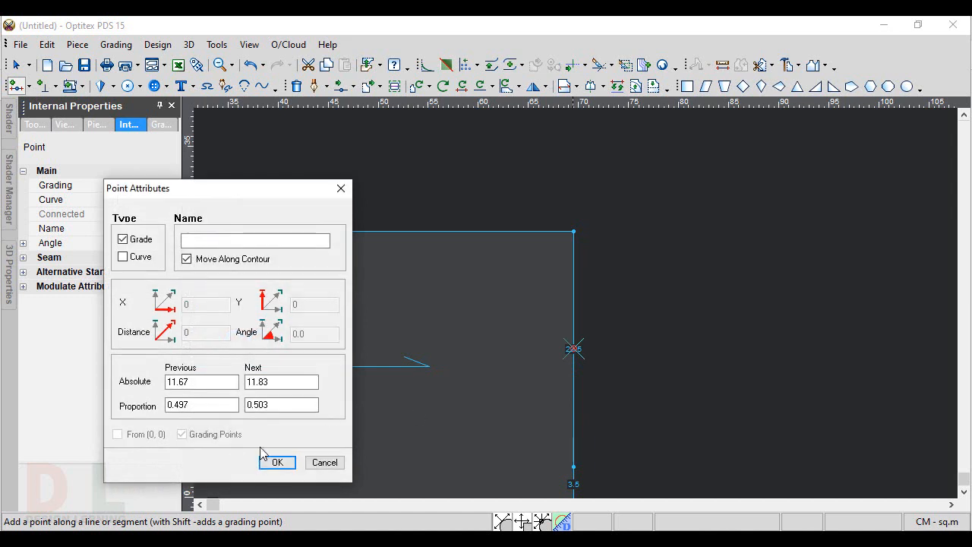
pyautogui.doubleClick(228, 385)
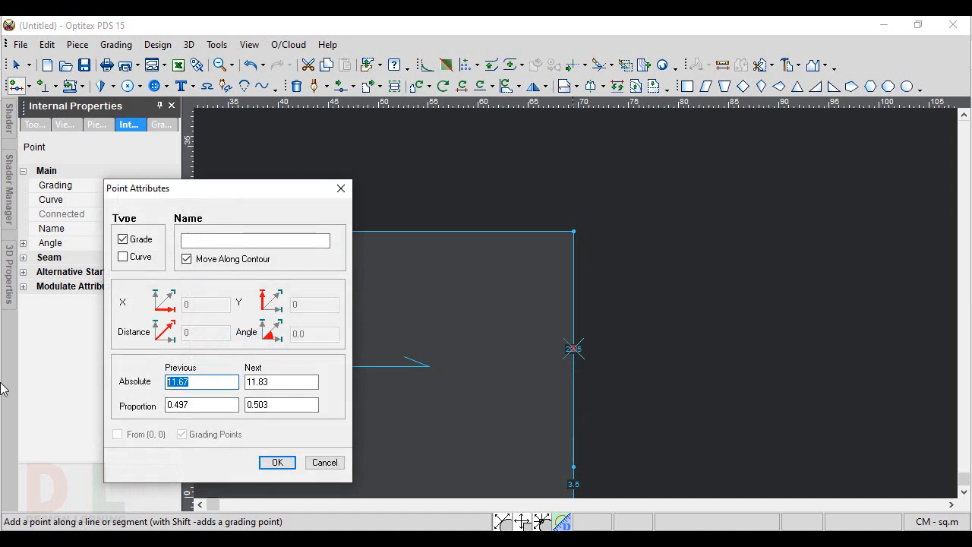
pyautogui.write('10')
pyautogui.press('Return')
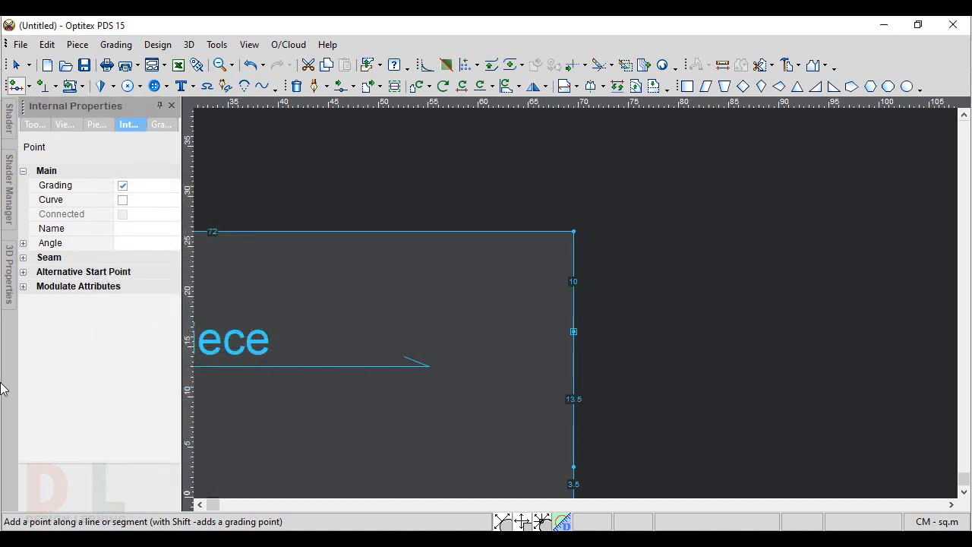
# - Add a grading point on the piece's top edge 11 cm before the upper right corner
pyautogui.scroll(-3, 582, 300)
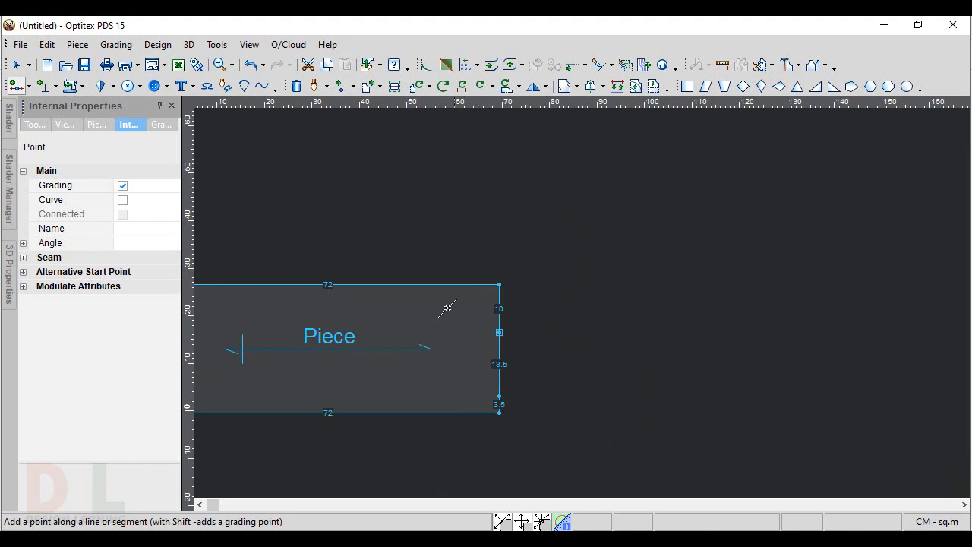
pyautogui.click(427, 284)
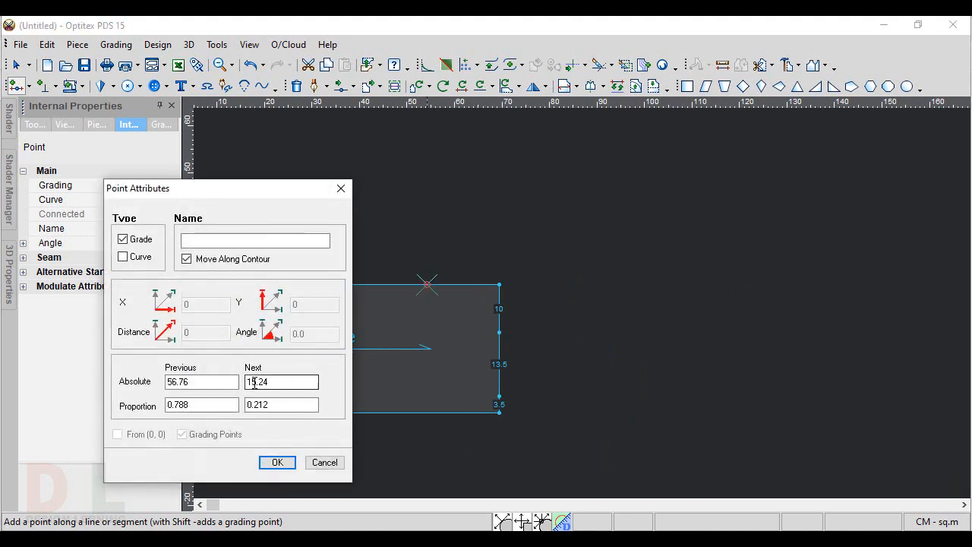
pyautogui.doubleClick(256, 387)
pyautogui.write('11')
pyautogui.press('Return')
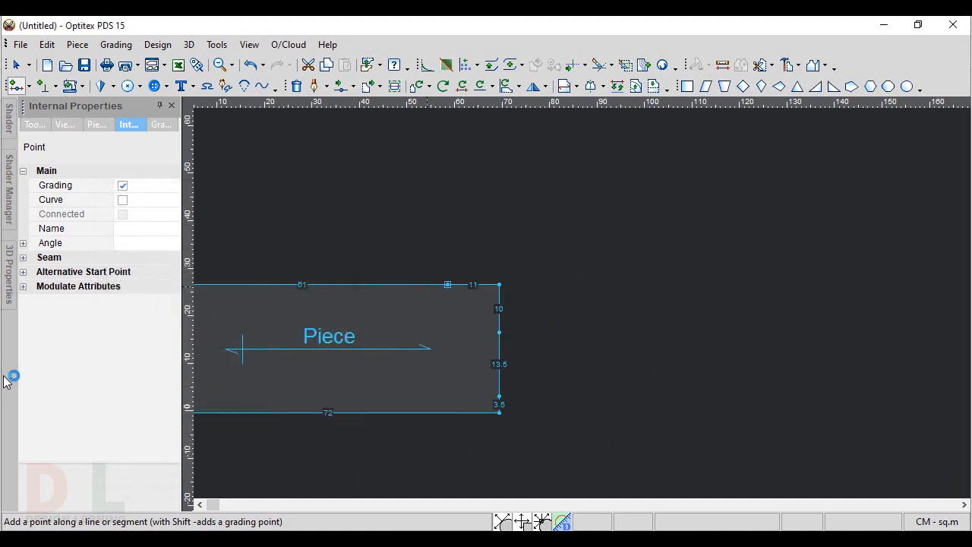
# - Add a grading point on the piece's top edge 2.5 cm before the upper right corner
pyautogui.scroll(3, 581, 308)
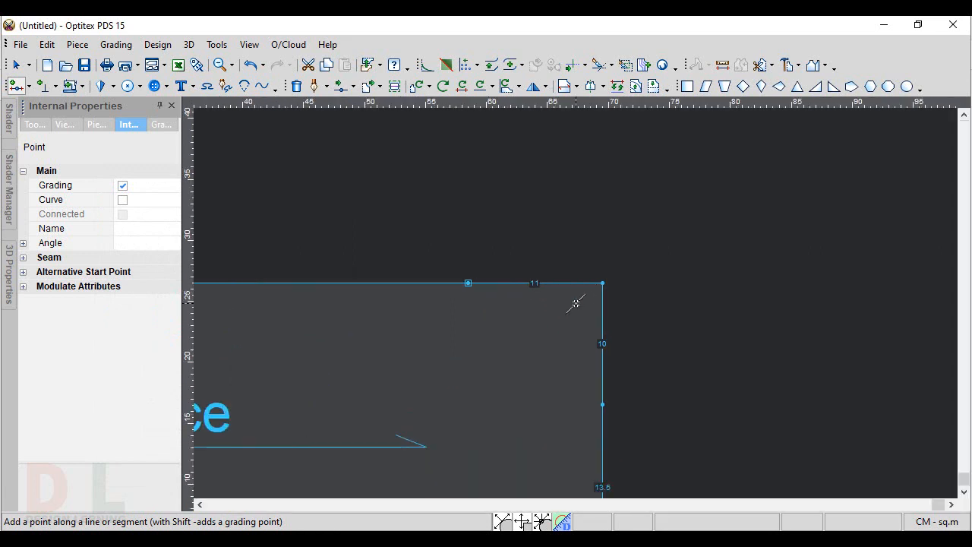
pyautogui.click(580, 282)
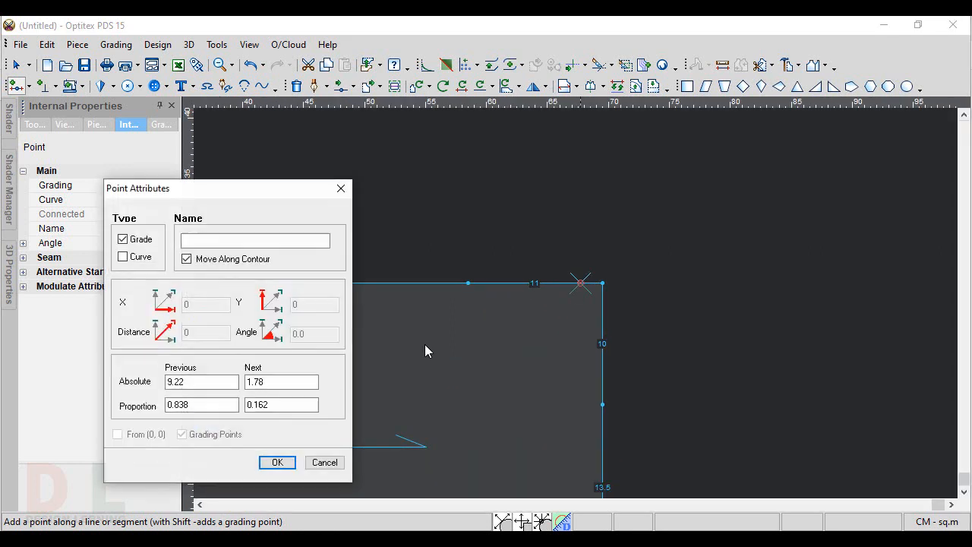
pyautogui.doubleClick(281, 381)
pyautogui.write('2.5')
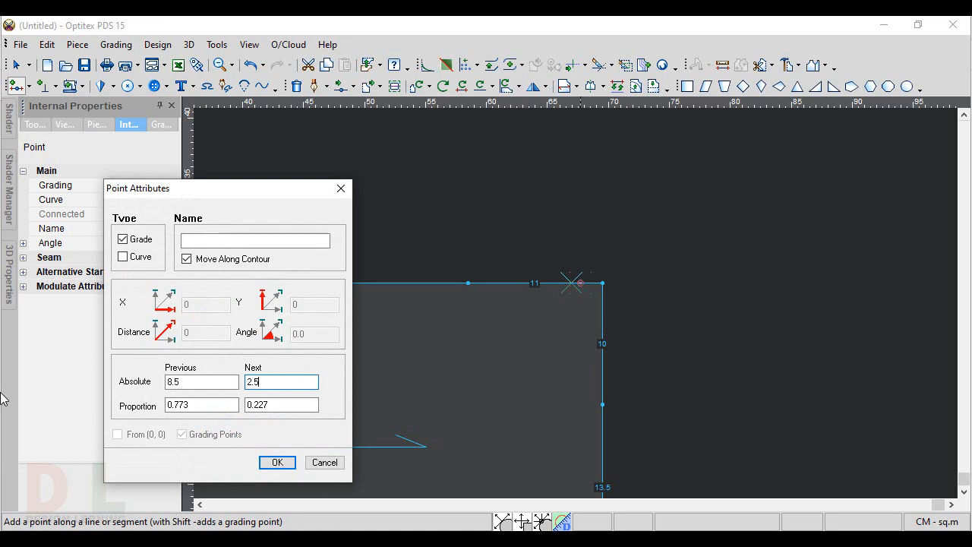
pyautogui.press('Return')
# - Add a grading point on the piece's bottom edge about 25.5 cm from the lower right corner
pyautogui.scroll(-3, 574, 304)
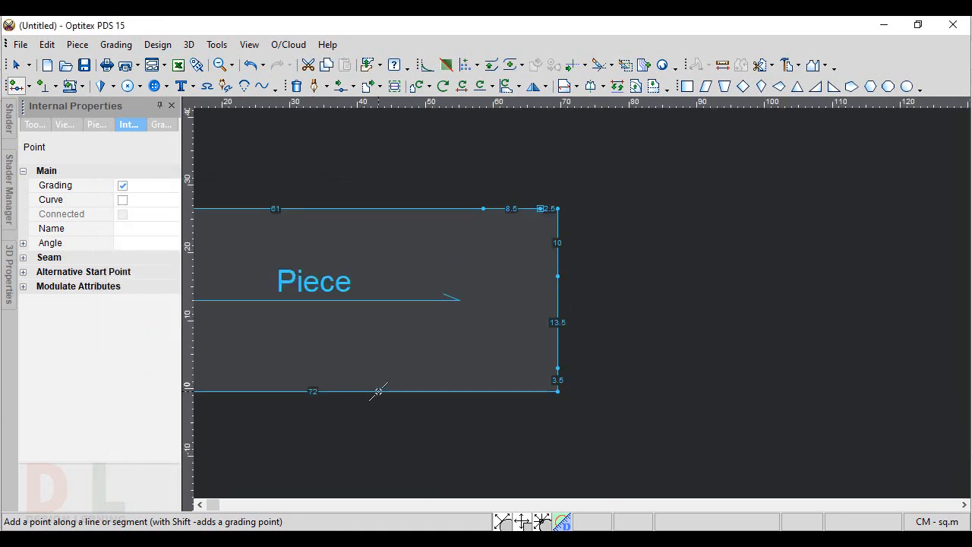
pyautogui.click(384, 391)
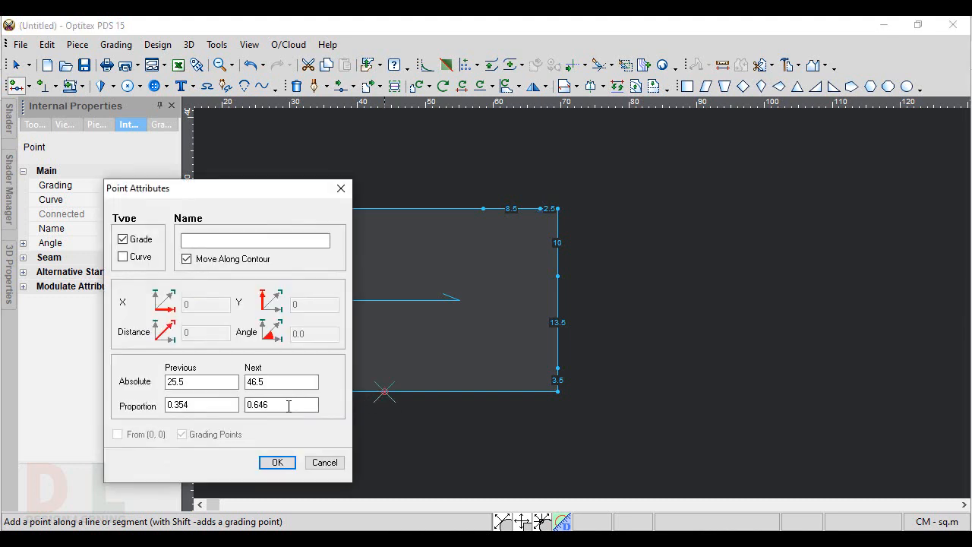
pyautogui.click(277, 461)
# - Remove the piece's lower right corner point, joining the bottom-edge point directly to the point 3.5 cm up the right edge
pyautogui.rightClick(747, 262)
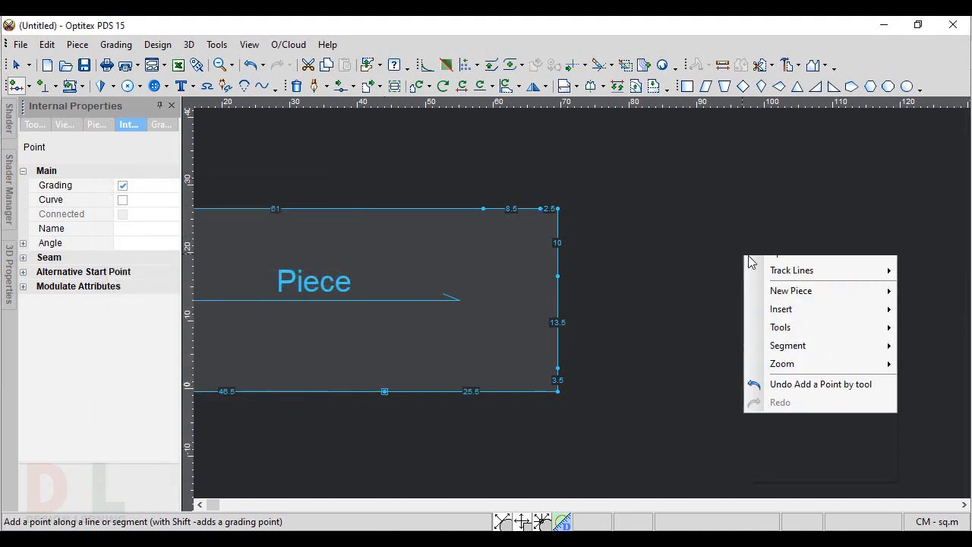
pyautogui.click(751, 263)
pyautogui.click(557, 392)
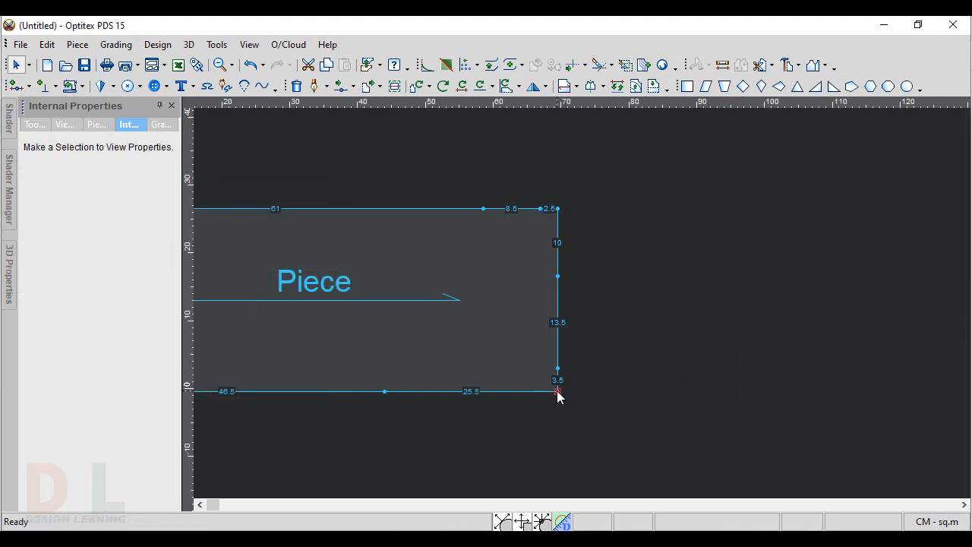
pyautogui.moveTo(556, 390); pyautogui.dragTo(550, 372)
pyautogui.scroll(3, 582, 308)
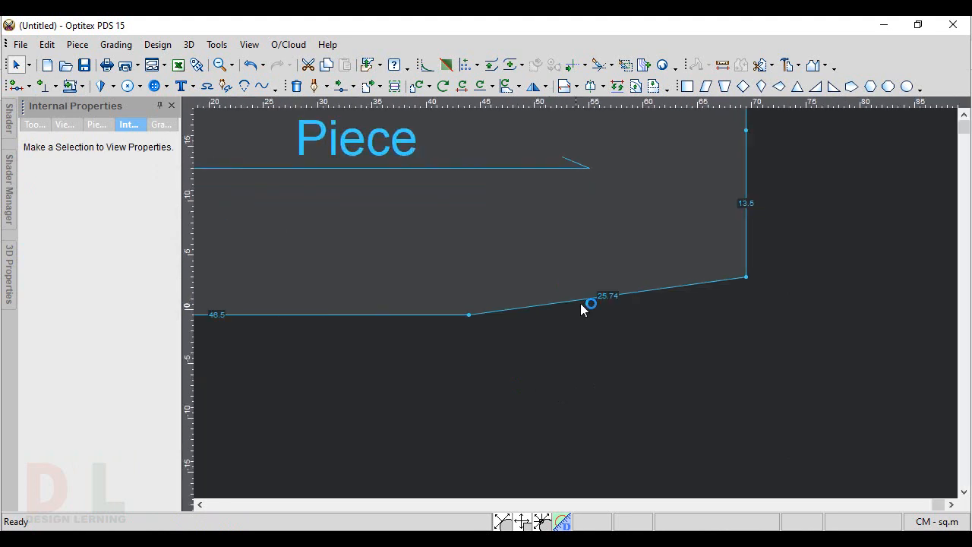
pyautogui.scroll(3, 577, 305)
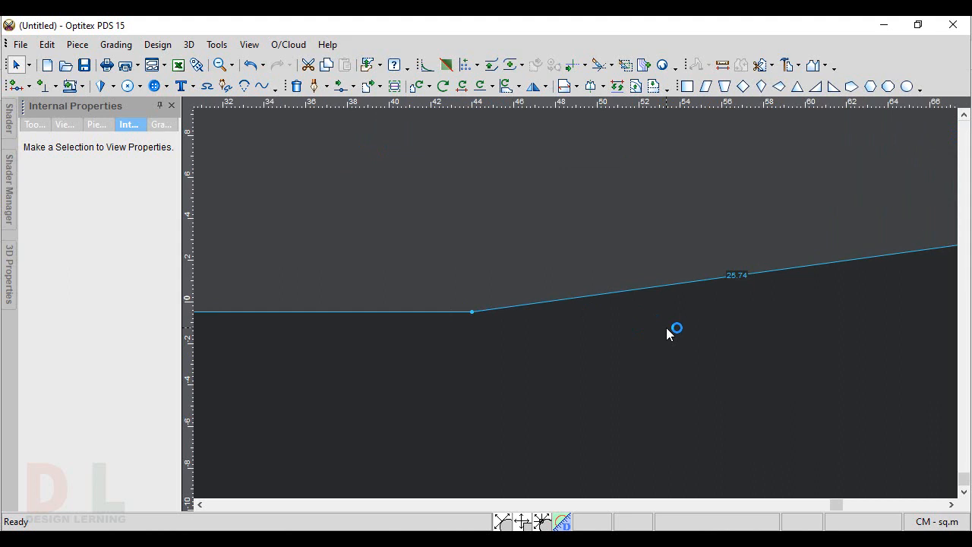
# - Move the bottom-edge point where the sloping edge begins 0.75 cm in X
pyautogui.scroll(1, 745, 276)
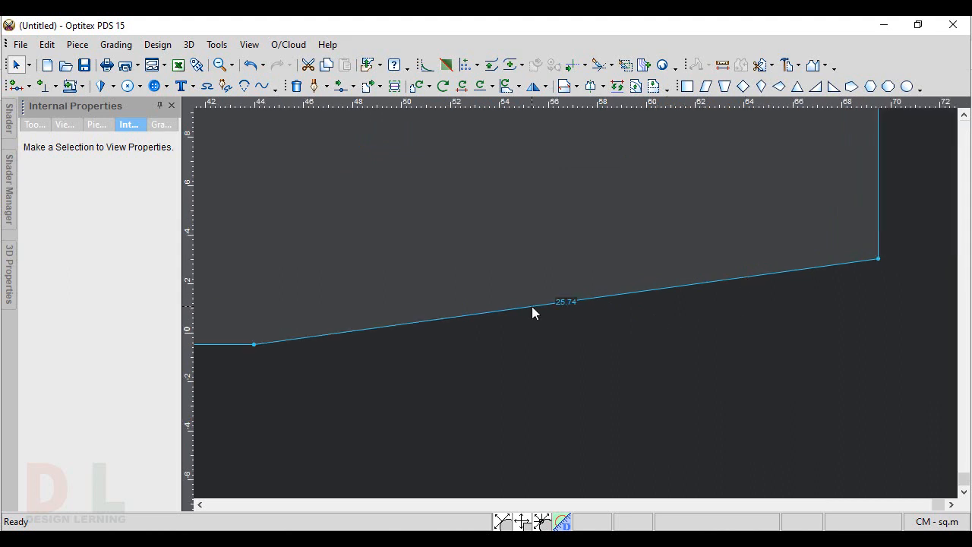
pyautogui.press('m')
pyautogui.moveTo(228, 317); pyautogui.dragTo(296, 394)
pyautogui.click(255, 347)
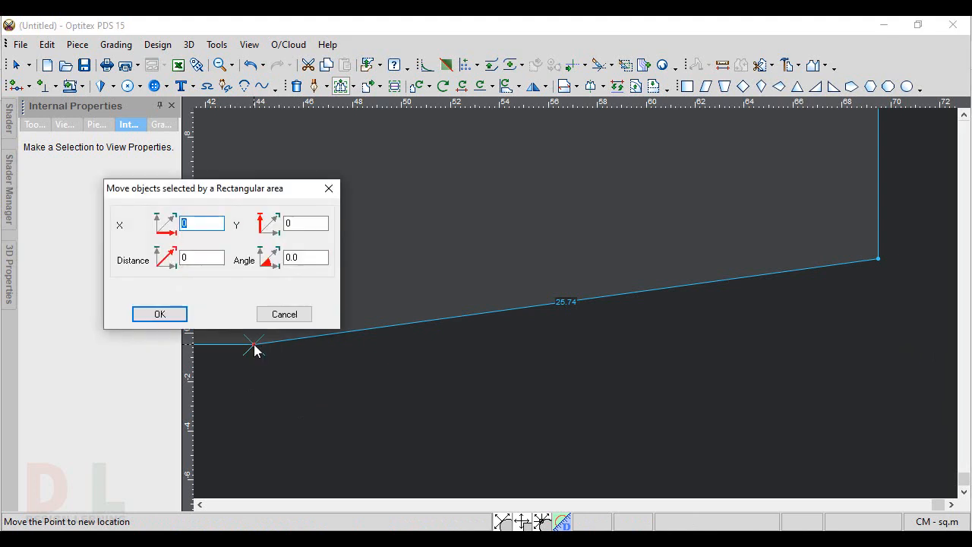
pyautogui.press('BackSpace')
pyautogui.write('.75')
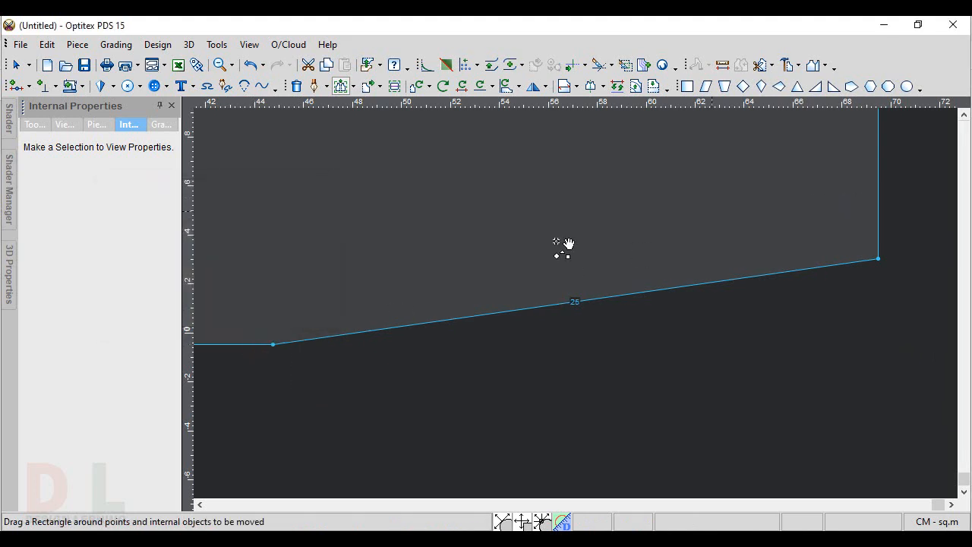
# - Move both end points of the sloping bottom edge together by -5 cm in X
pyautogui.scroll(-3, 585, 305)
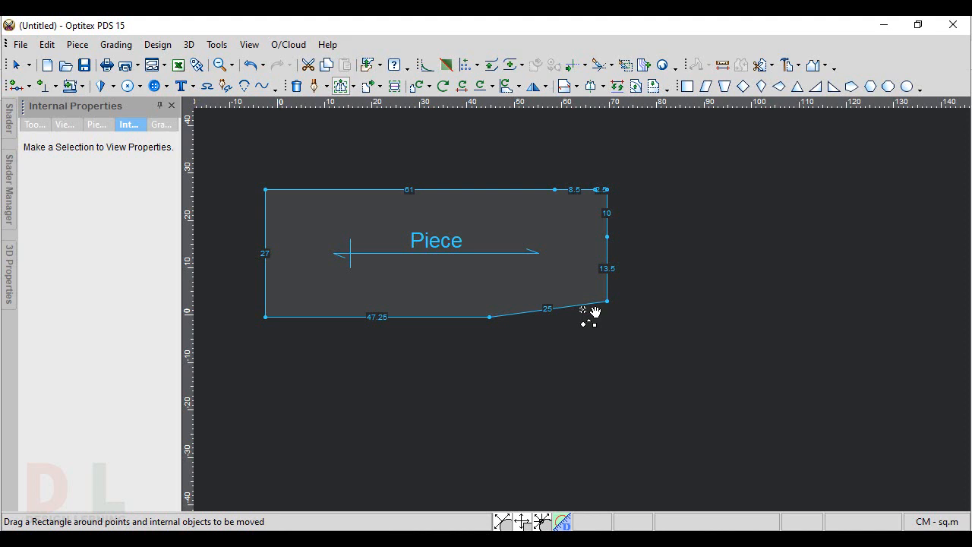
pyautogui.moveTo(447, 272); pyautogui.dragTo(681, 362)
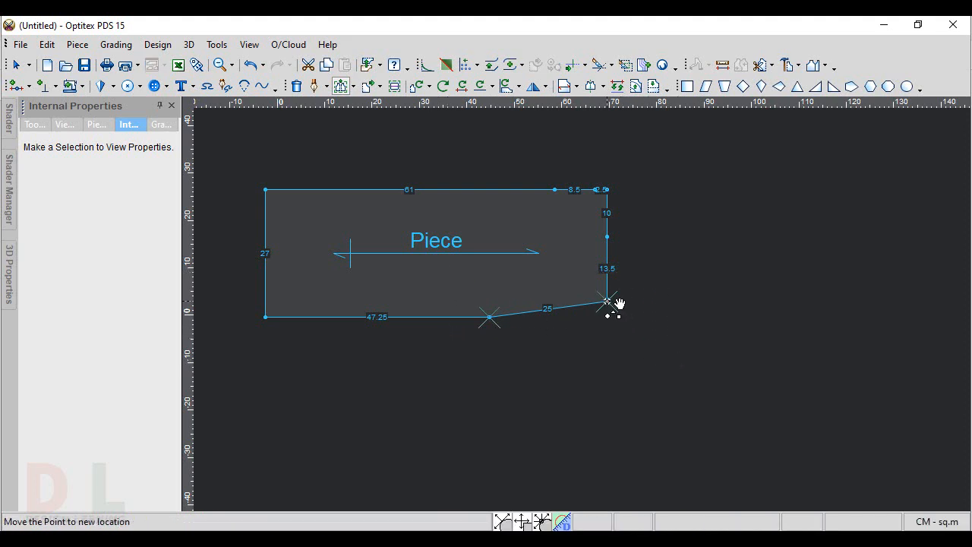
pyautogui.click(617, 304)
pyautogui.write('-5')
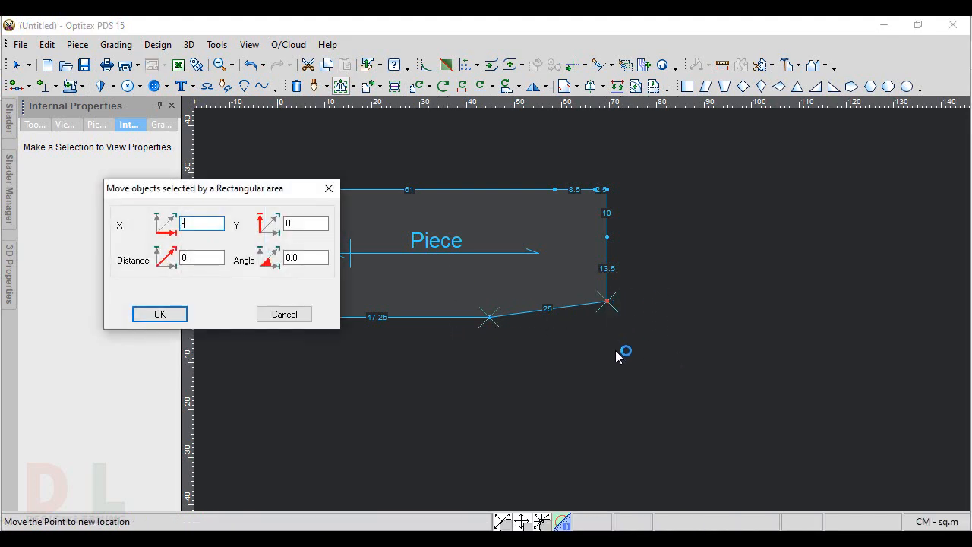
pyautogui.press('Return')
pyautogui.rightClick(674, 243)
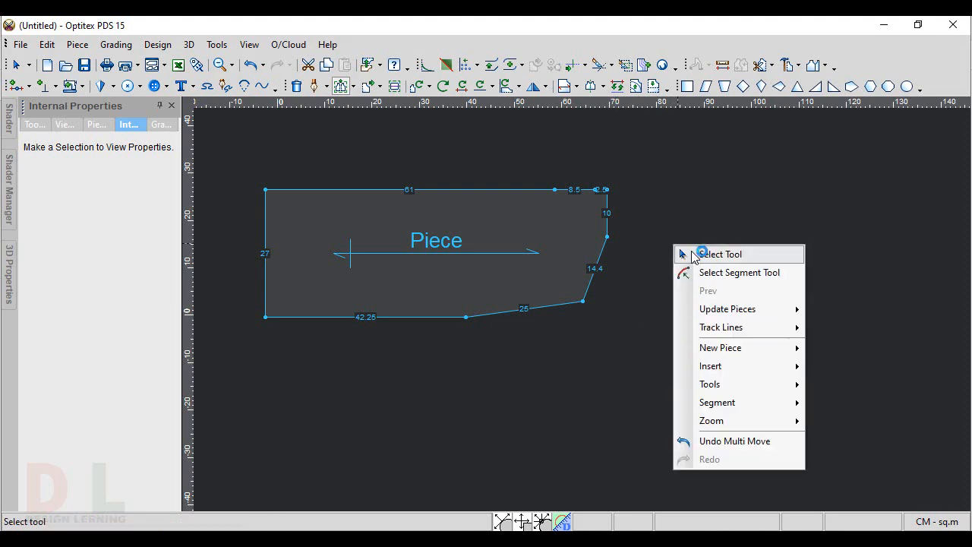
pyautogui.click(687, 253)
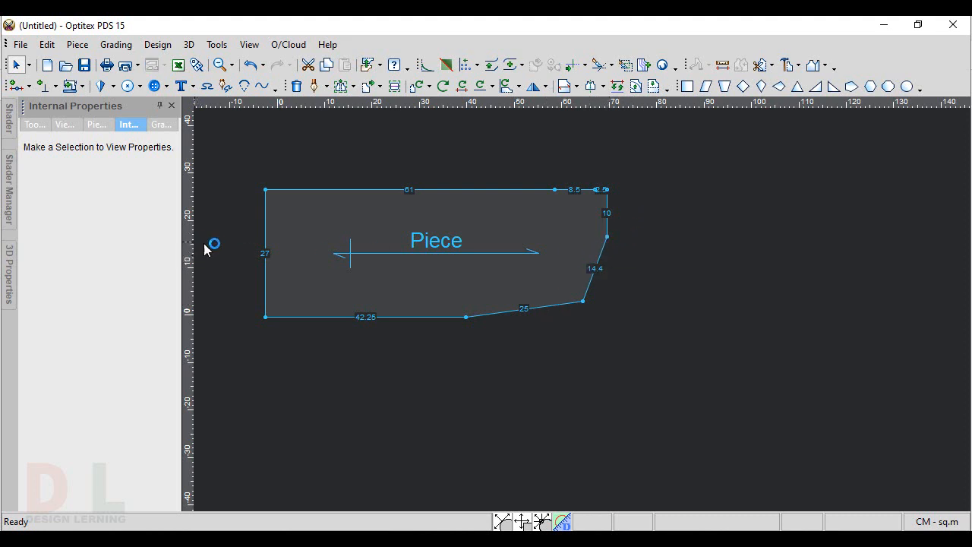
# - Place a vertical guide line at a distance of -15 cm from the point on the piece's right edge
pyautogui.click(607, 242)
pyautogui.doubleClick(607, 245)
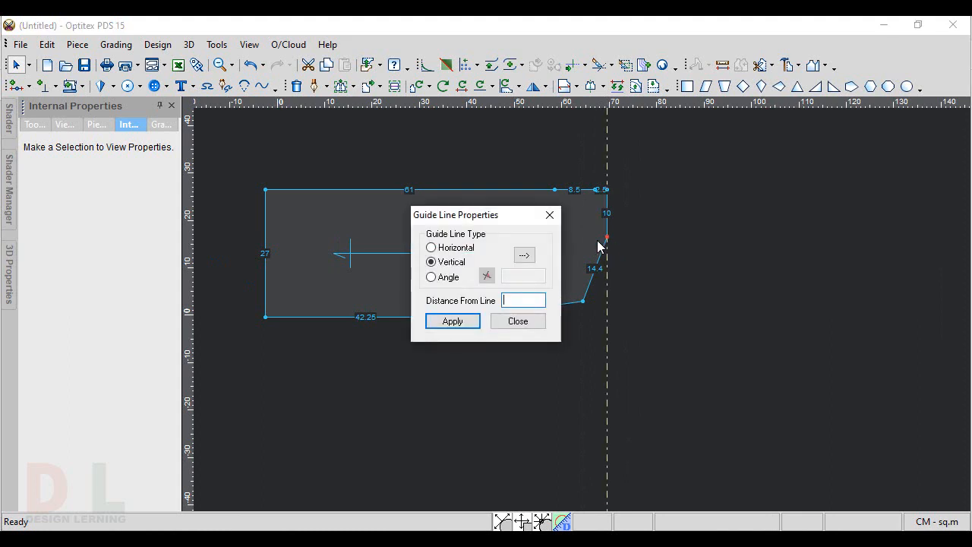
pyautogui.moveTo(521, 223); pyautogui.dragTo(378, 234)
pyautogui.write('-')
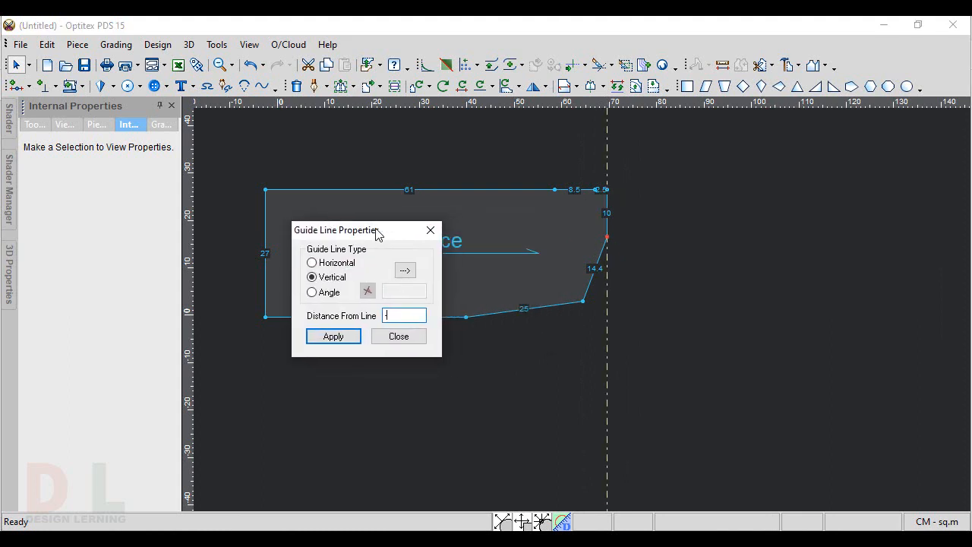
pyautogui.write('15')
pyautogui.click(400, 337)
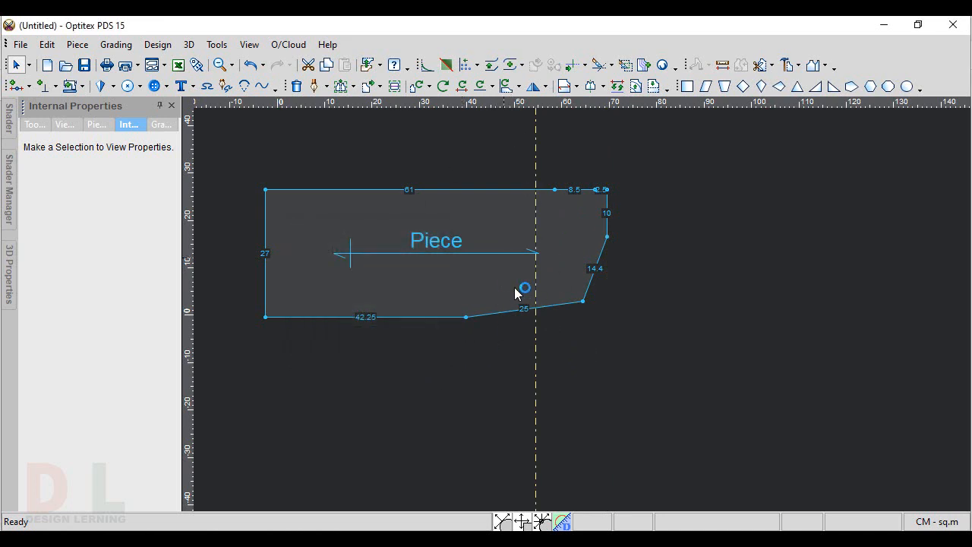
# - Draft an internal line along the vertical guide from the top edge to the sloping bottom edge, creating contour points at both ends
pyautogui.scroll(2, 590, 322)
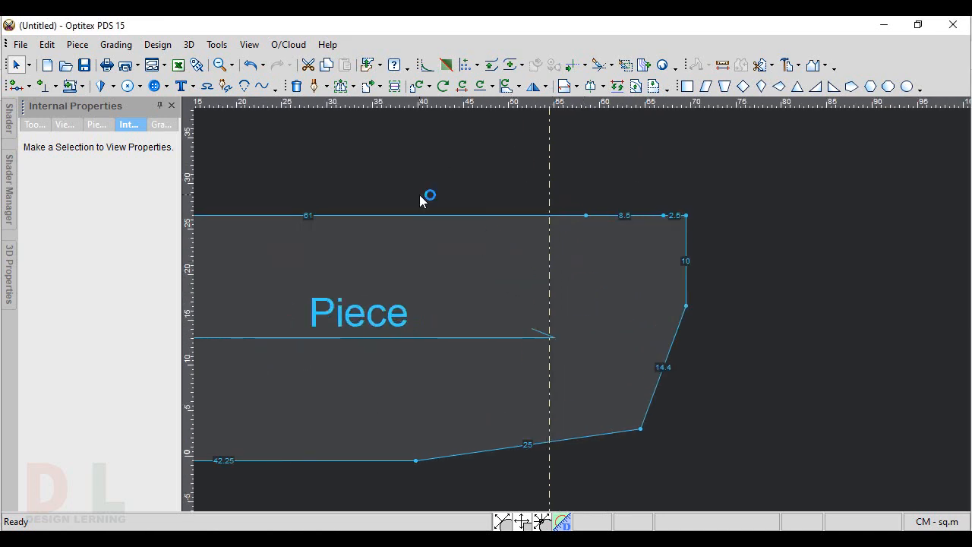
pyautogui.click(314, 85)
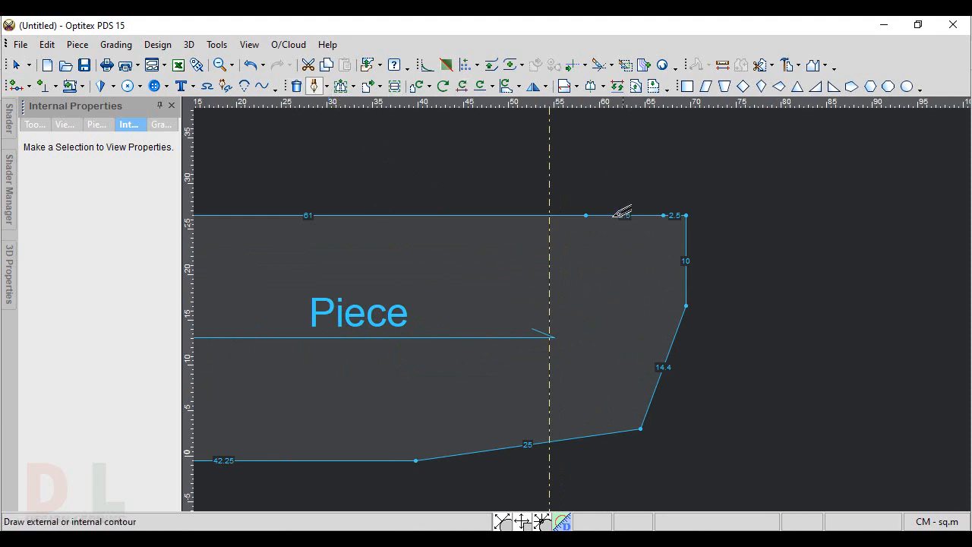
pyautogui.click(549, 215)
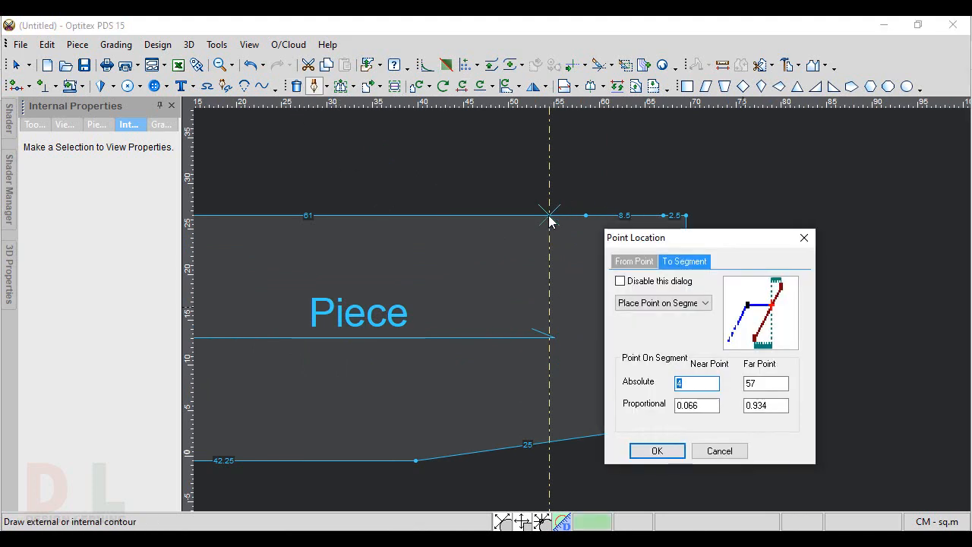
pyautogui.click(657, 451)
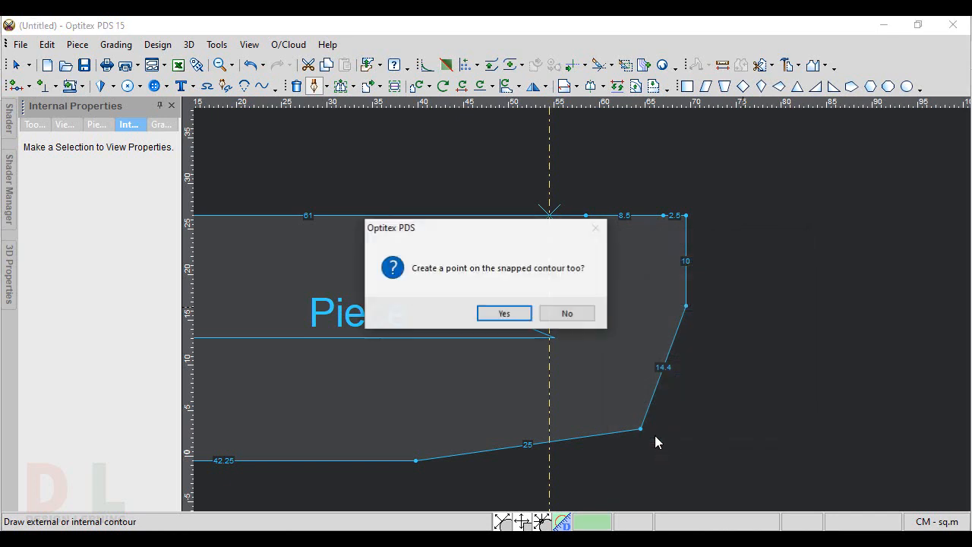
pyautogui.click(507, 313)
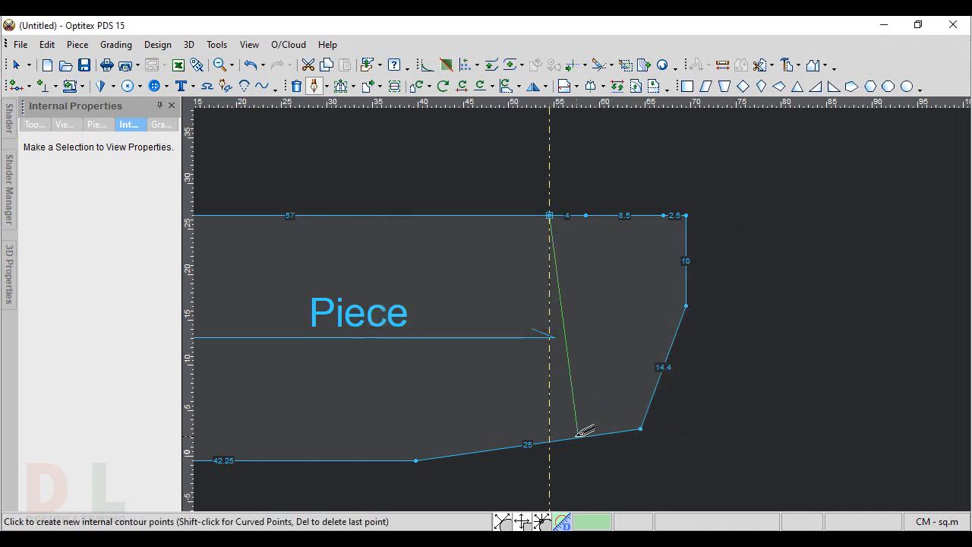
pyautogui.click(551, 442)
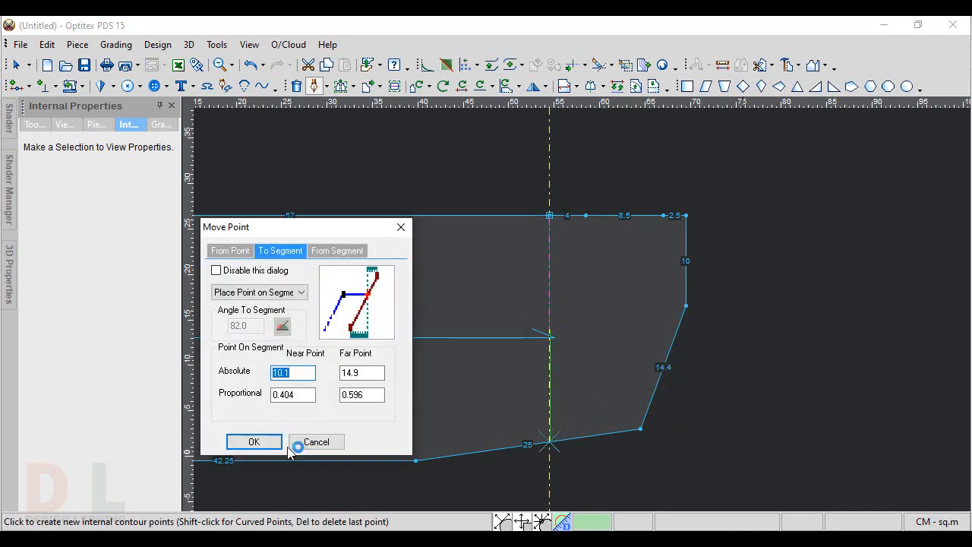
pyautogui.click(255, 441)
pyautogui.click(503, 313)
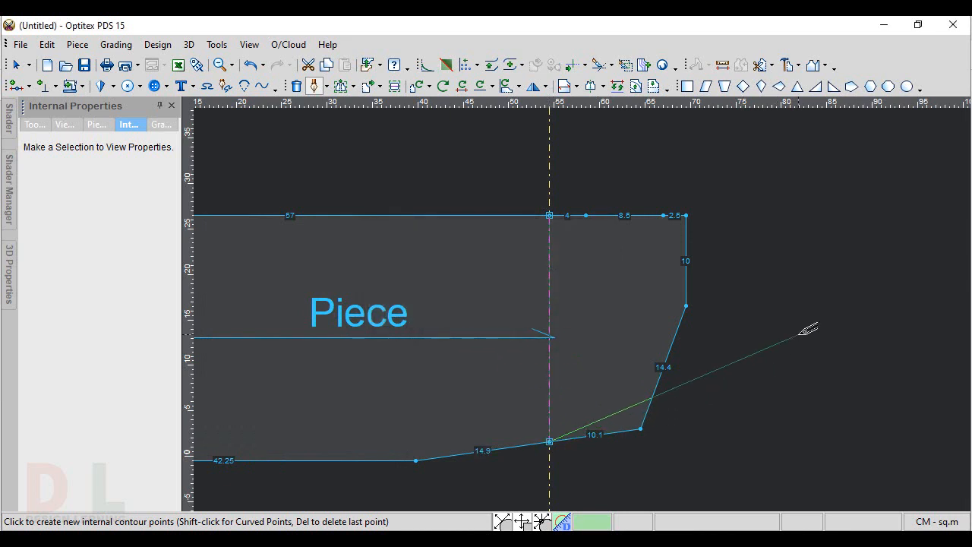
pyautogui.rightClick(805, 331)
pyautogui.click(861, 196)
pyautogui.rightClick(822, 199)
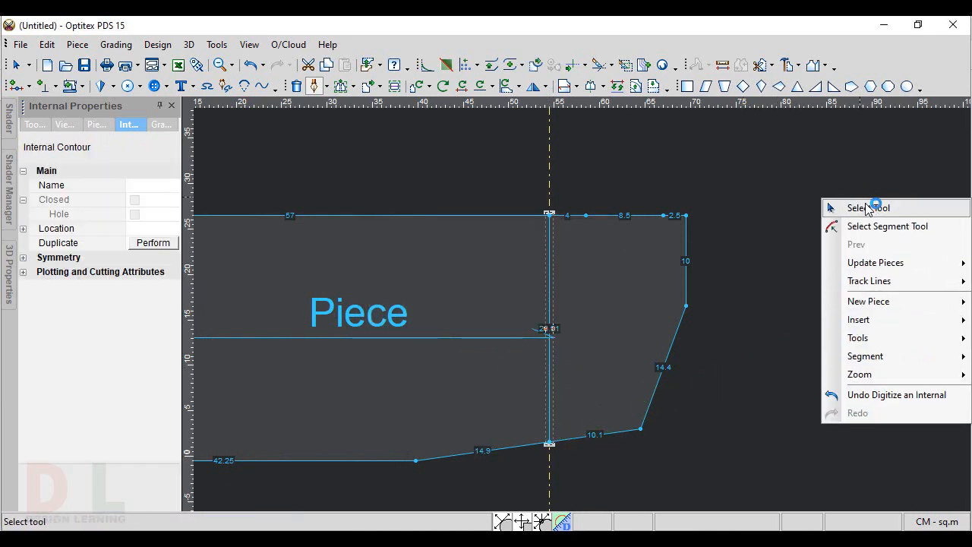
# - Draft a second internal line from a bottom-edge point 2.5 cm before the slope up to the top edge, 17.15 cm from the first line, creating contour points
pyautogui.click(380, 466)
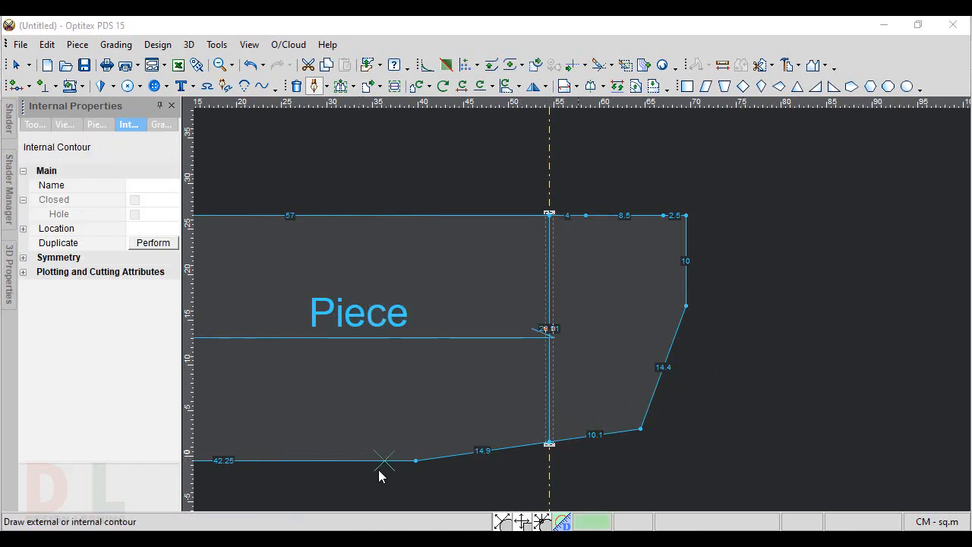
pyautogui.click(384, 461)
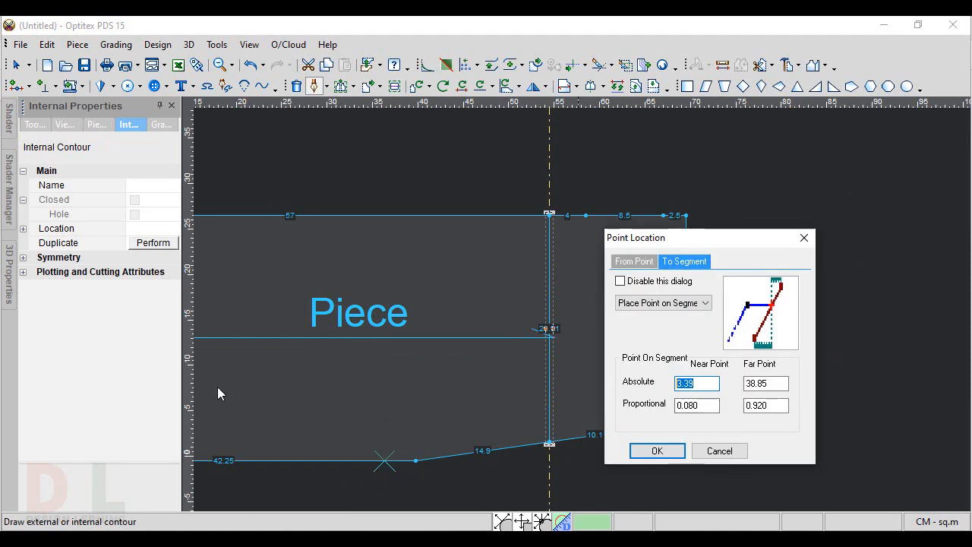
pyautogui.write('2.5')
pyautogui.click(657, 450)
pyautogui.click(503, 312)
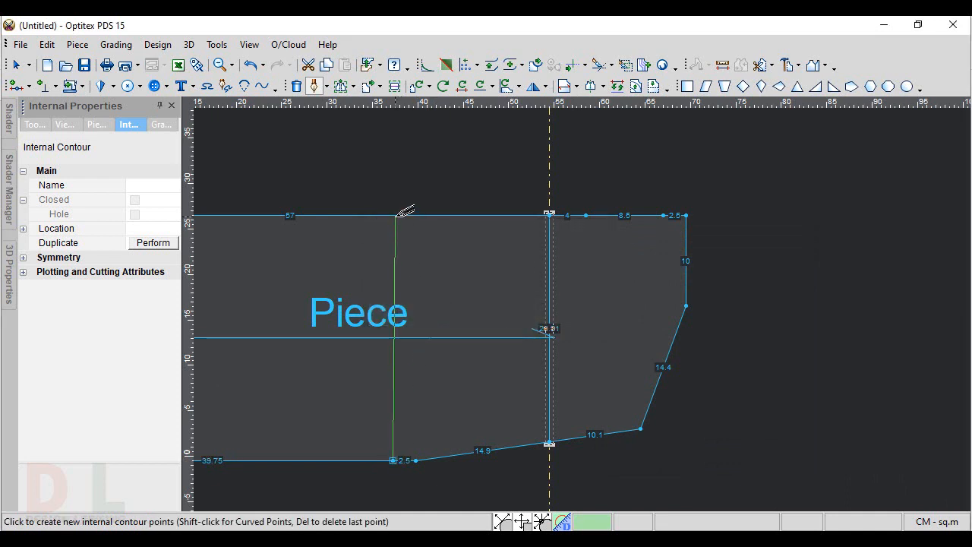
pyautogui.click(395, 215)
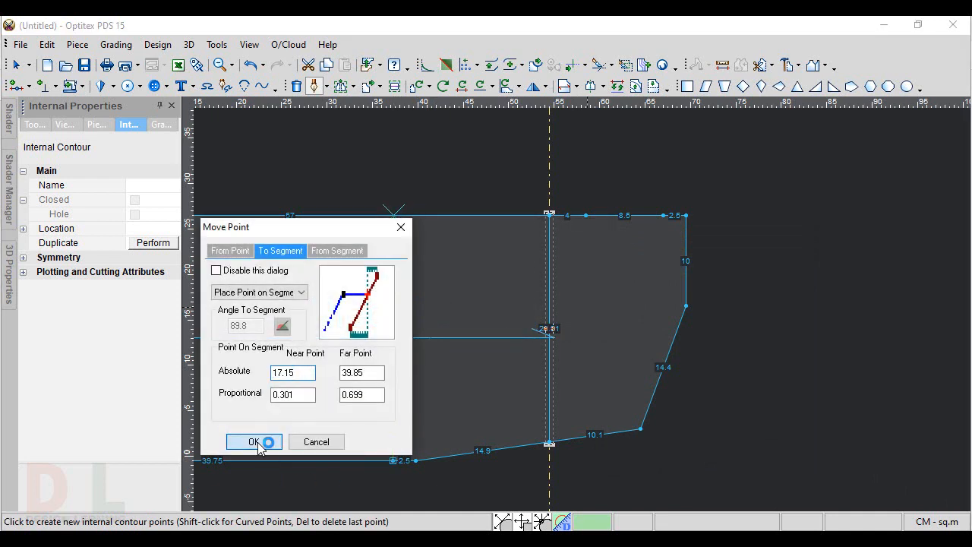
pyautogui.click(257, 446)
pyautogui.click(523, 313)
pyautogui.rightClick(819, 205)
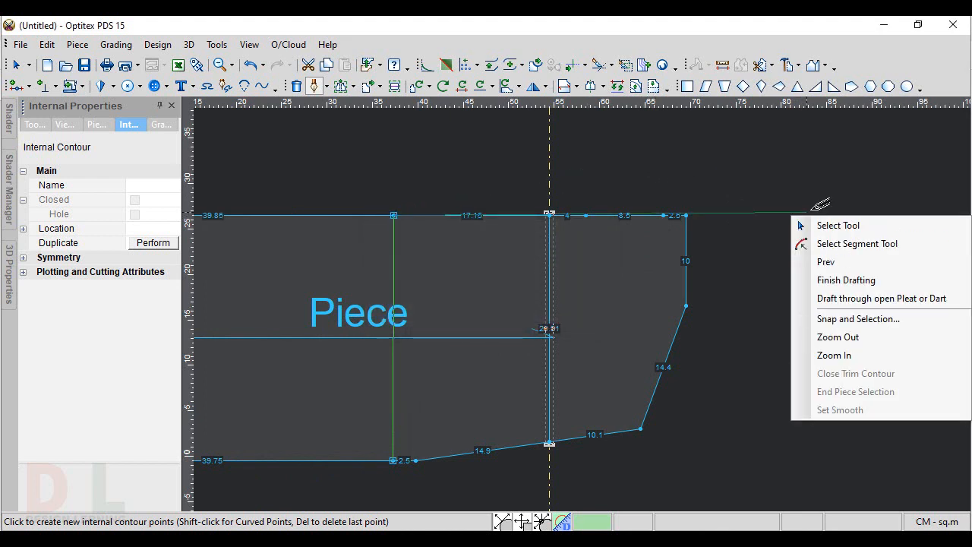
pyautogui.click(823, 280)
pyautogui.rightClick(784, 227)
pyautogui.click(814, 249)
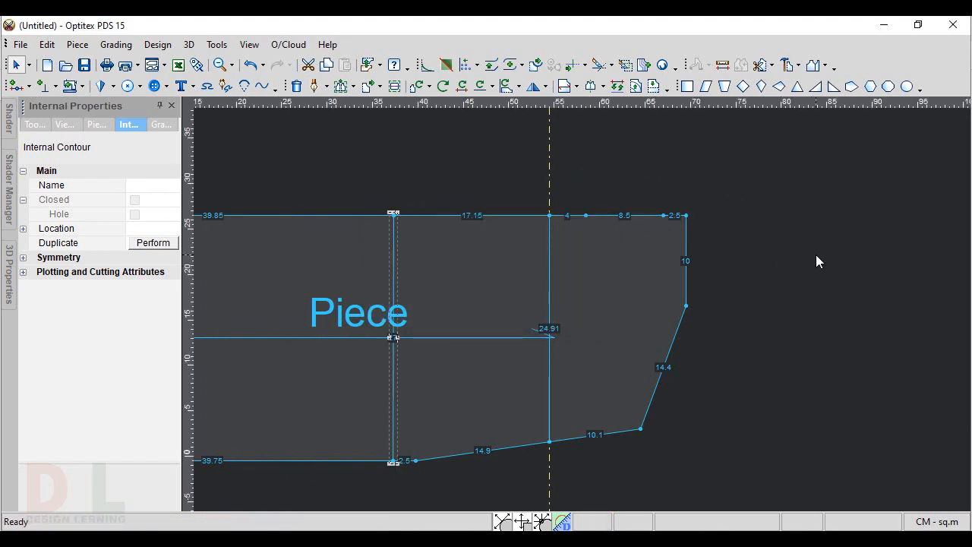
pyautogui.click(816, 256)
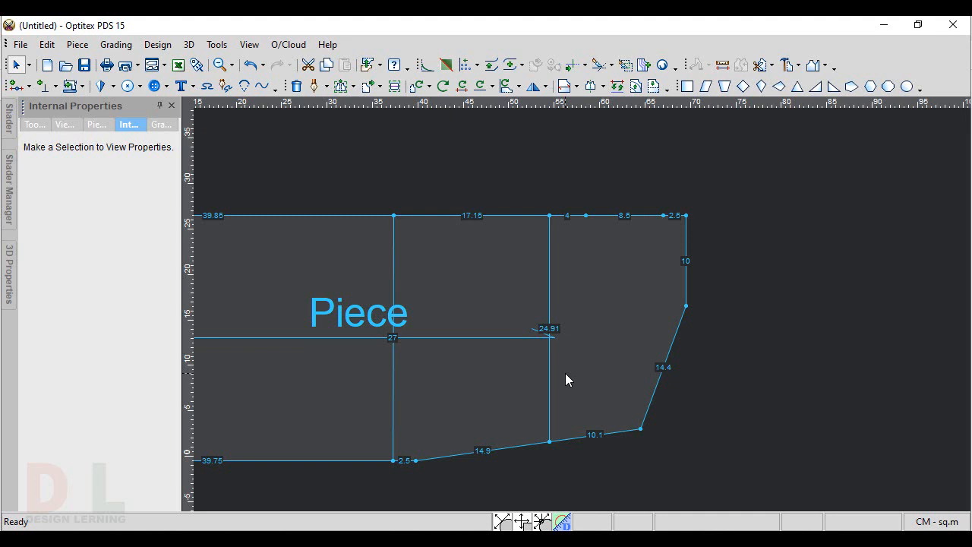
# - Move the sloping-edge point at the lower end of the right internal line 0.91 cm in Y
pyautogui.scroll(1, 575, 306)
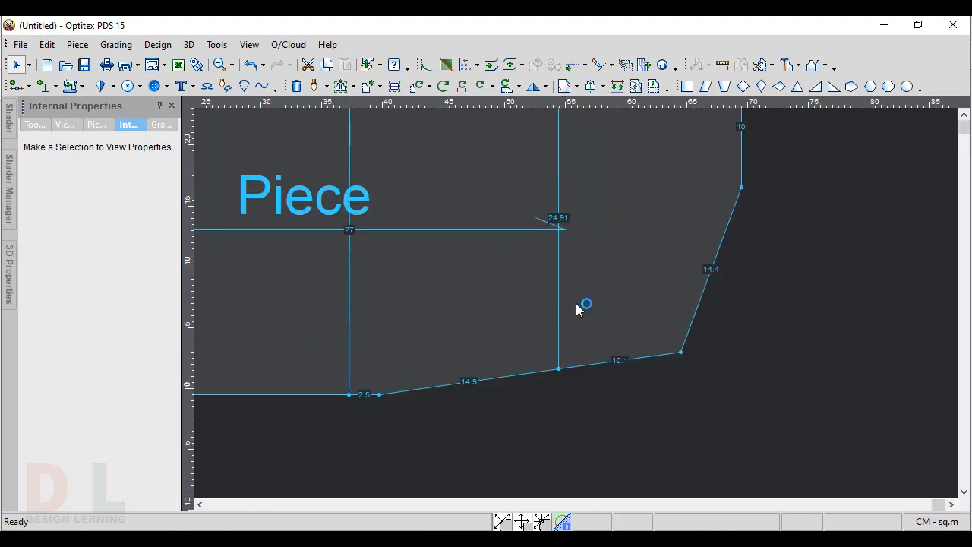
pyautogui.press('m')
pyautogui.moveTo(507, 341); pyautogui.dragTo(598, 401)
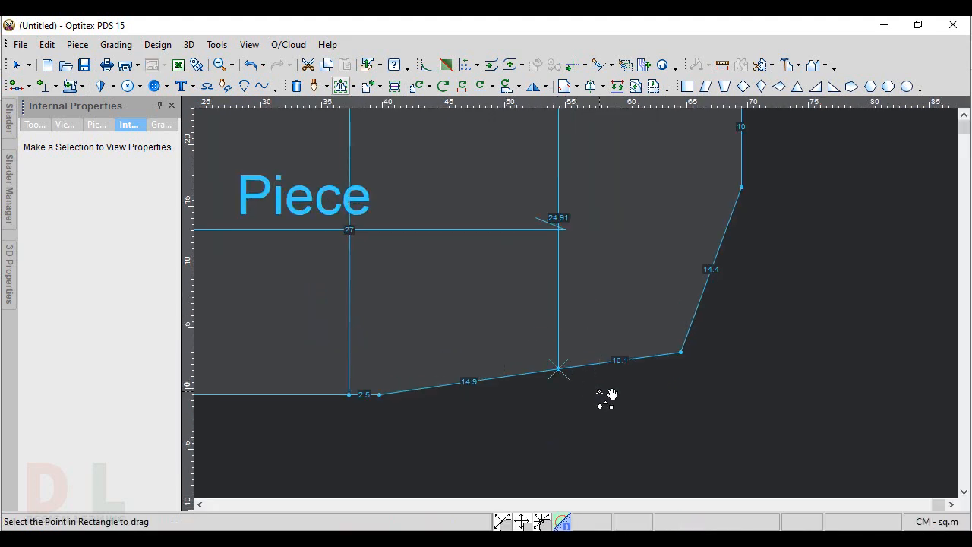
pyautogui.click(568, 371)
pyautogui.click(560, 369)
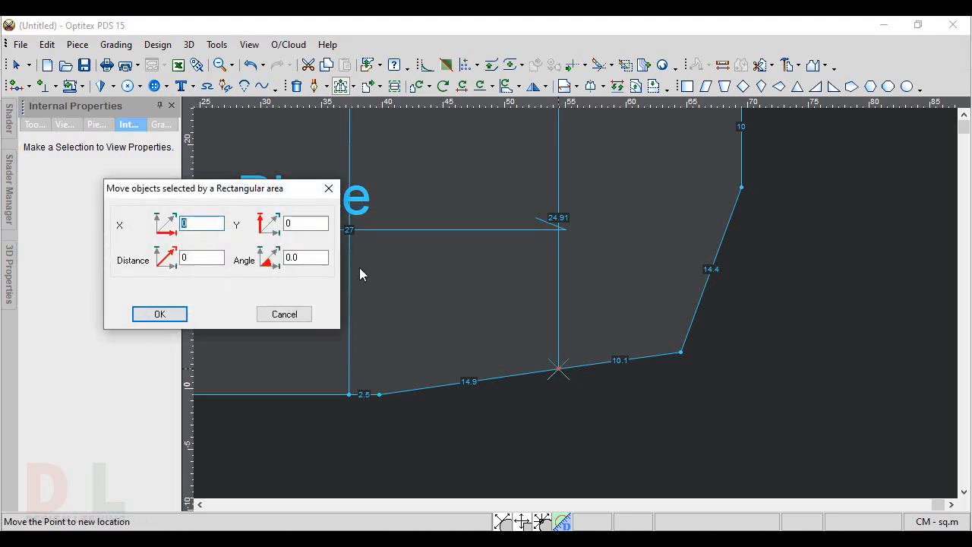
pyautogui.moveTo(297, 223); pyautogui.dragTo(6, 190)
pyautogui.write('.91')
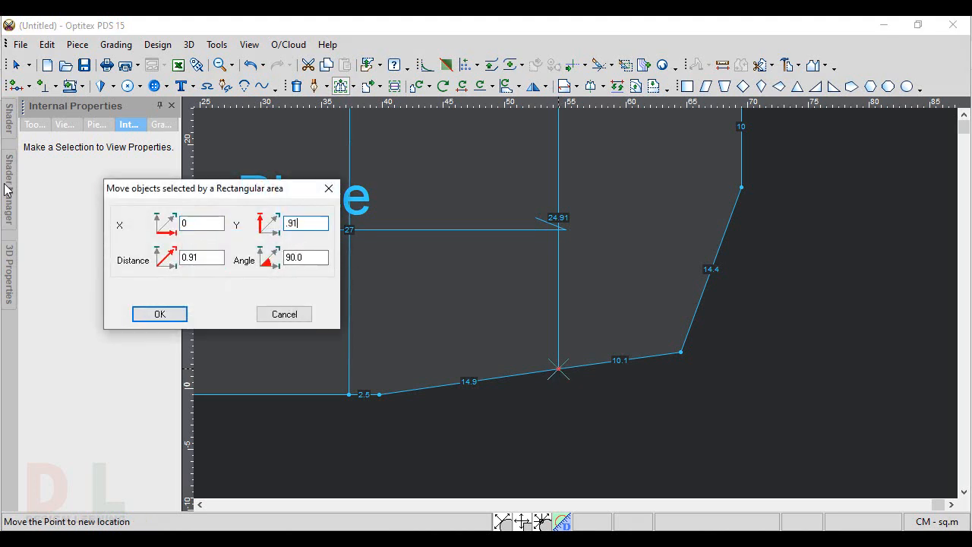
pyautogui.press('Return')
pyautogui.click(6, 190)
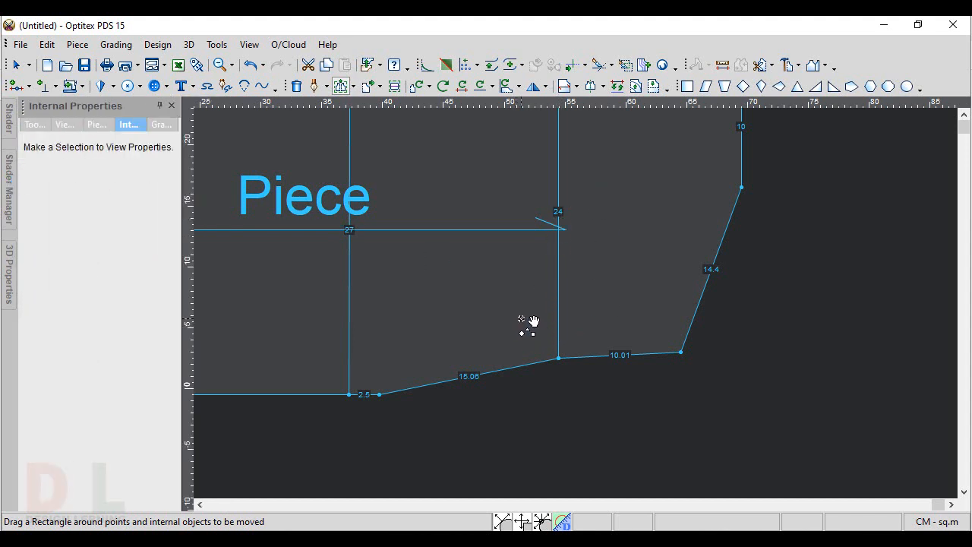
# - Move the lower end point of the right internal line a further 2 cm in Y
pyautogui.moveTo(508, 285); pyautogui.dragTo(581, 368)
pyautogui.click(571, 362)
pyautogui.press('Return')
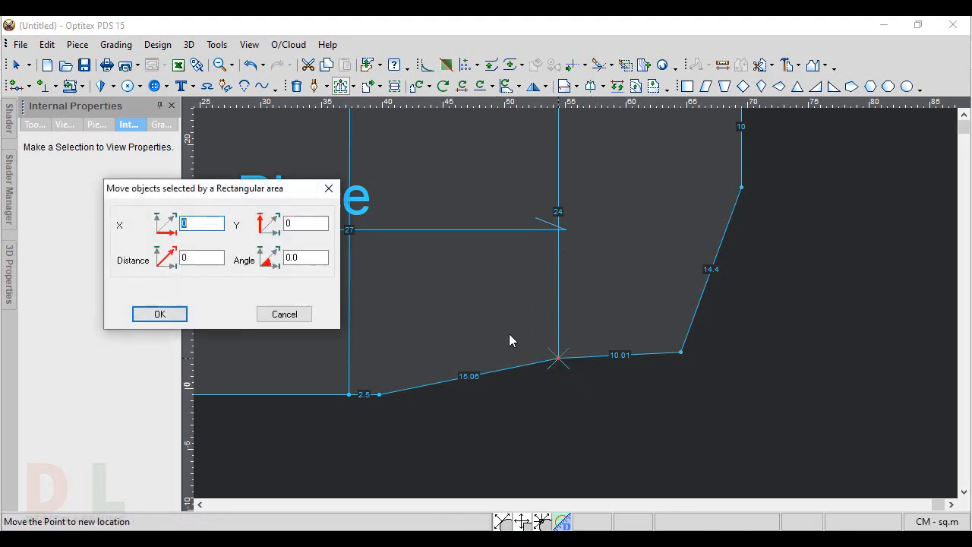
pyautogui.doubleClick(302, 224)
pyautogui.write('2')
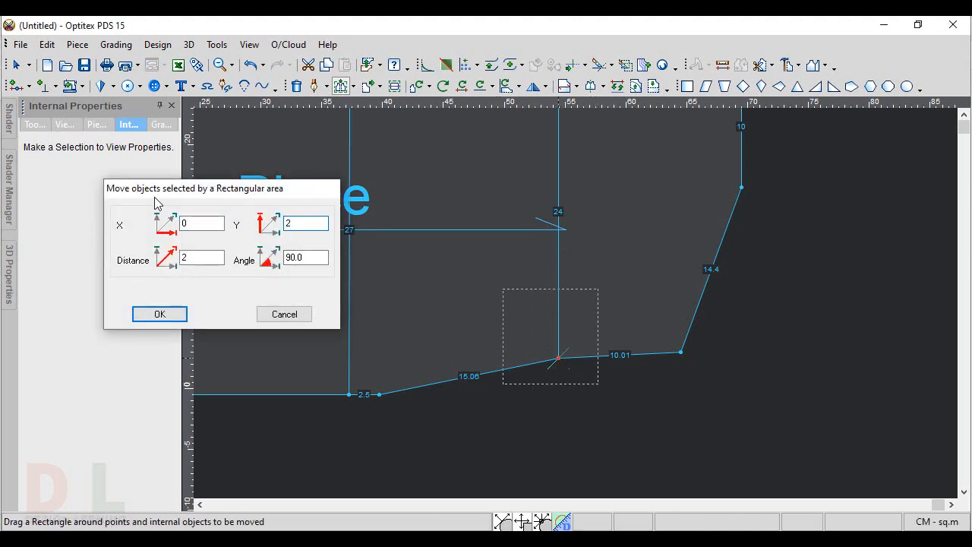
pyautogui.press('Return')
pyautogui.scroll(-2, 668, 317)
pyautogui.rightClick(747, 283)
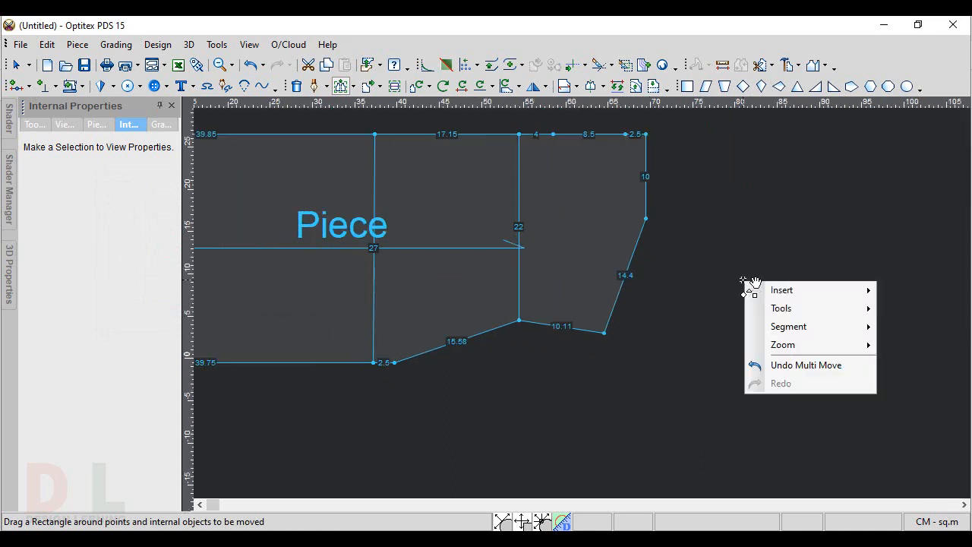
pyautogui.click(761, 291)
# - Turn the armhole point at the lower end of the right internal line into a curve point
pyautogui.scroll(3, 580, 301)
pyautogui.click(596, 257)
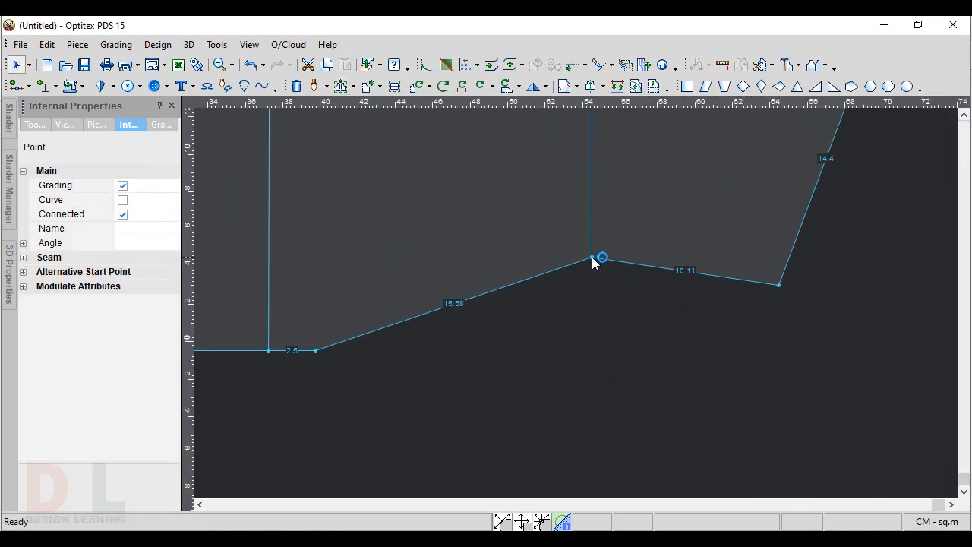
pyautogui.click(123, 200)
# - Deepen the armhole by adding a curve point on its lower section and moving it inward, making the segment about 17.24 cm long
pyautogui.click(341, 86)
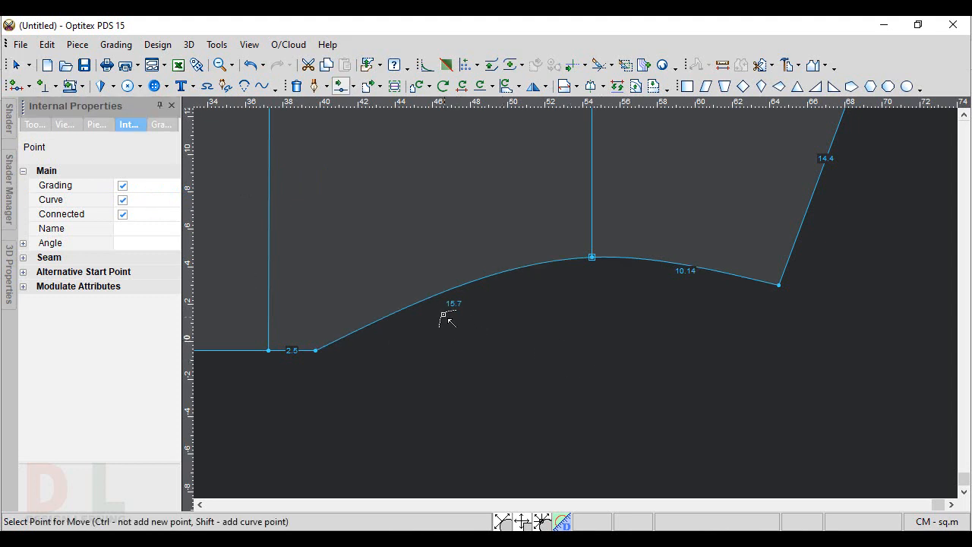
pyautogui.click(427, 297)
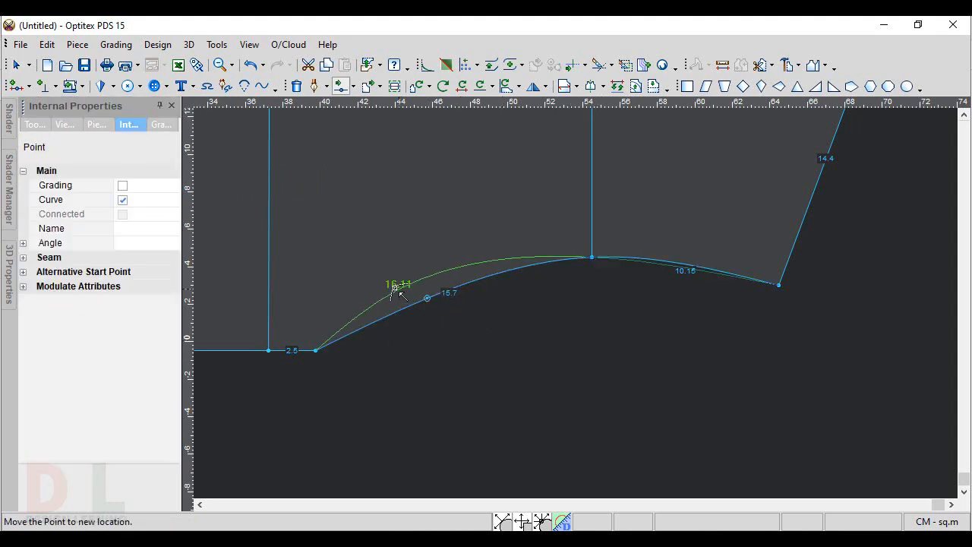
pyautogui.click(352, 288)
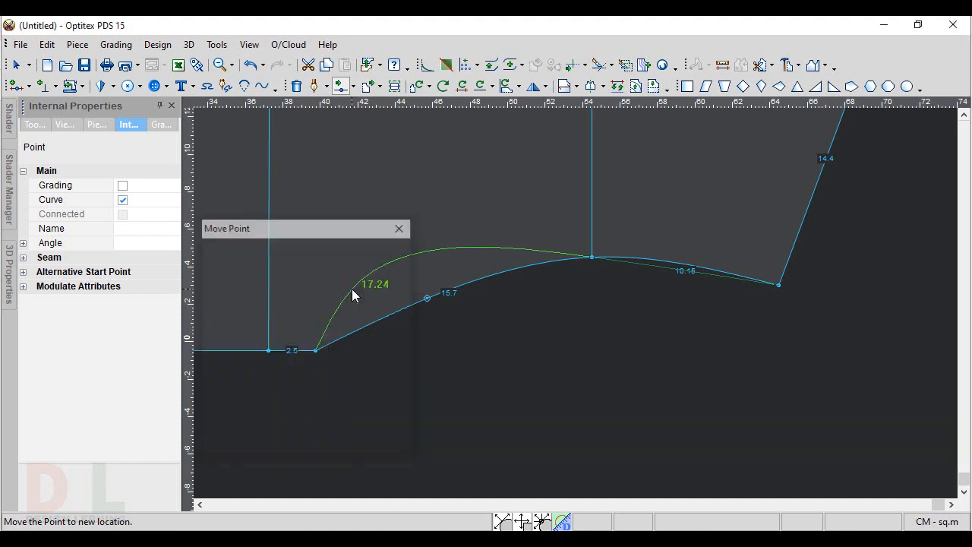
pyautogui.scroll(-2, 532, 321)
pyautogui.scroll(-2, 579, 308)
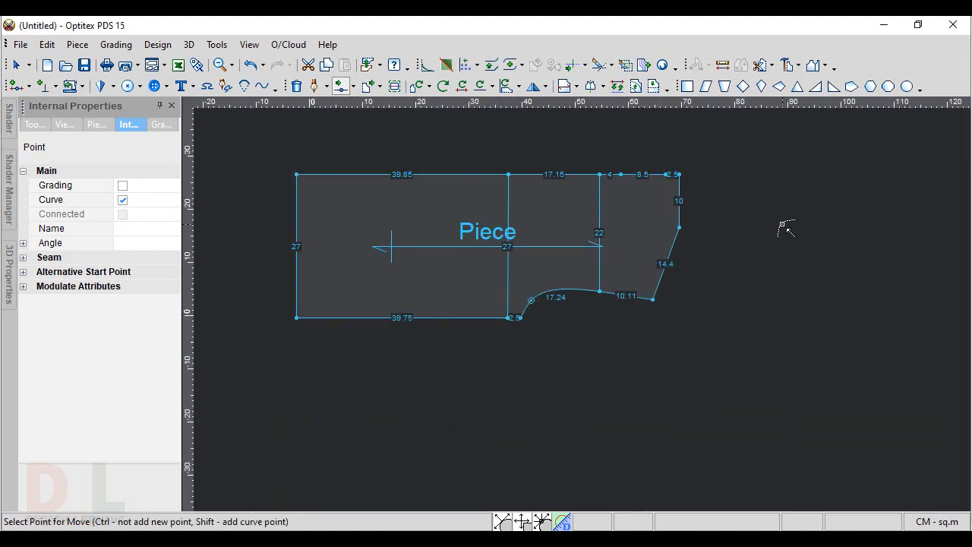
pyautogui.rightClick(785, 224)
pyautogui.click(810, 234)
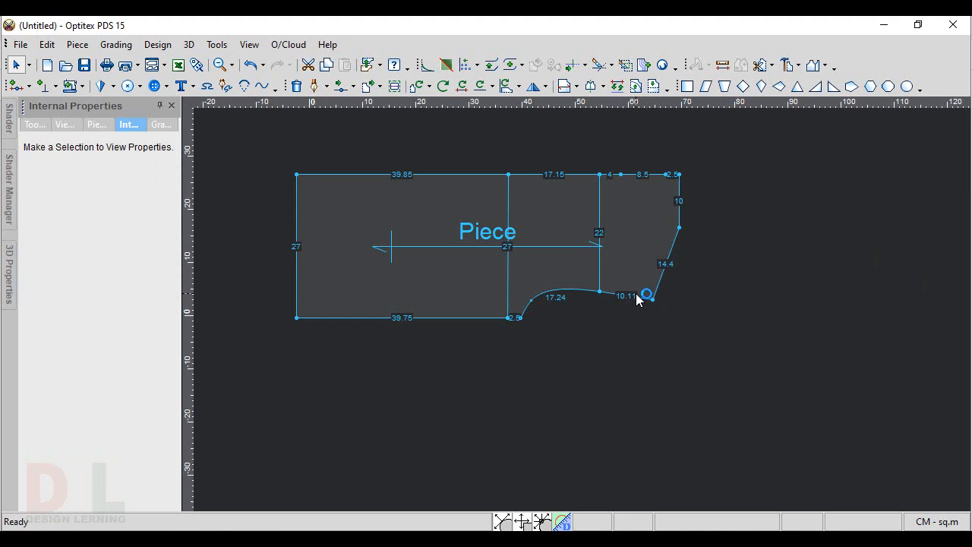
# - Delete the corner point where the 2.5 cm top-edge segment meets the 10 cm neck edge
pyautogui.scroll(4, 585, 304)
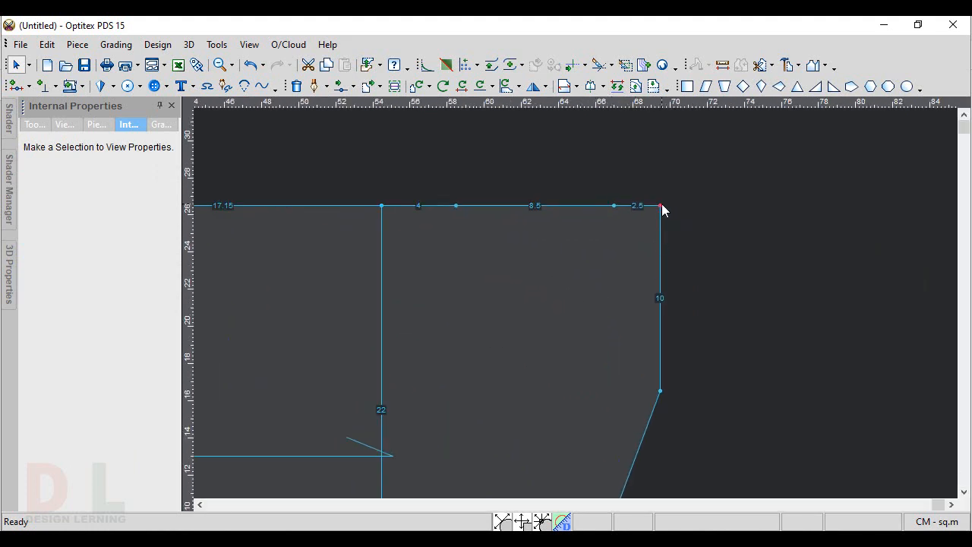
pyautogui.click(659, 205)
pyautogui.press('Delete')
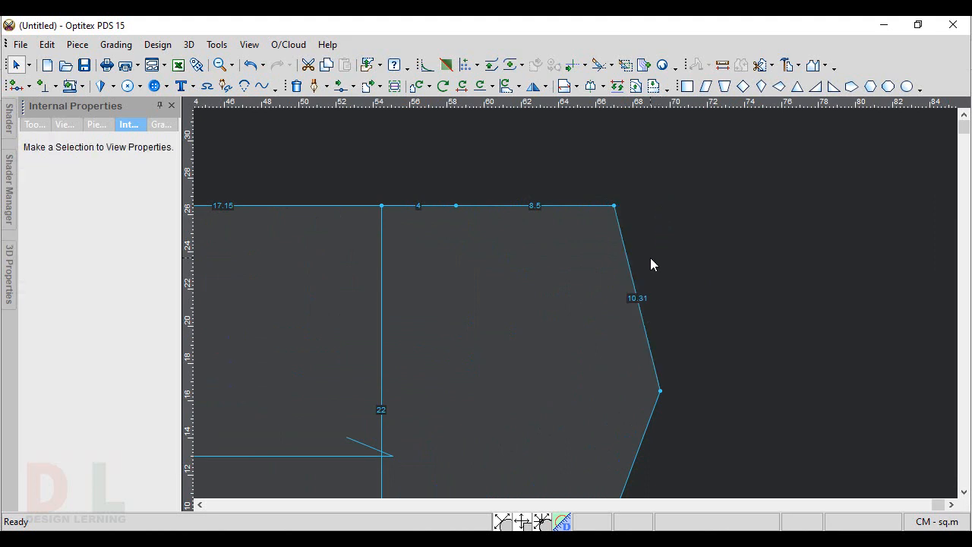
# - Add a point on the slanted neck edge, move it inward and make it a curve point to hollow the neckline
pyautogui.press('m')
pyautogui.scroll(1, 577, 310)
pyautogui.click(568, 334)
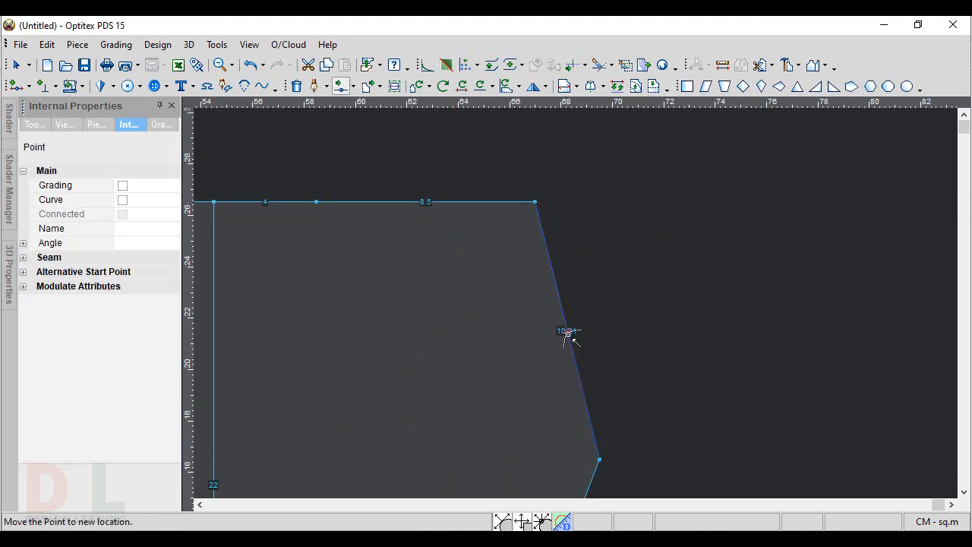
pyautogui.click(558, 378)
pyautogui.press('Return')
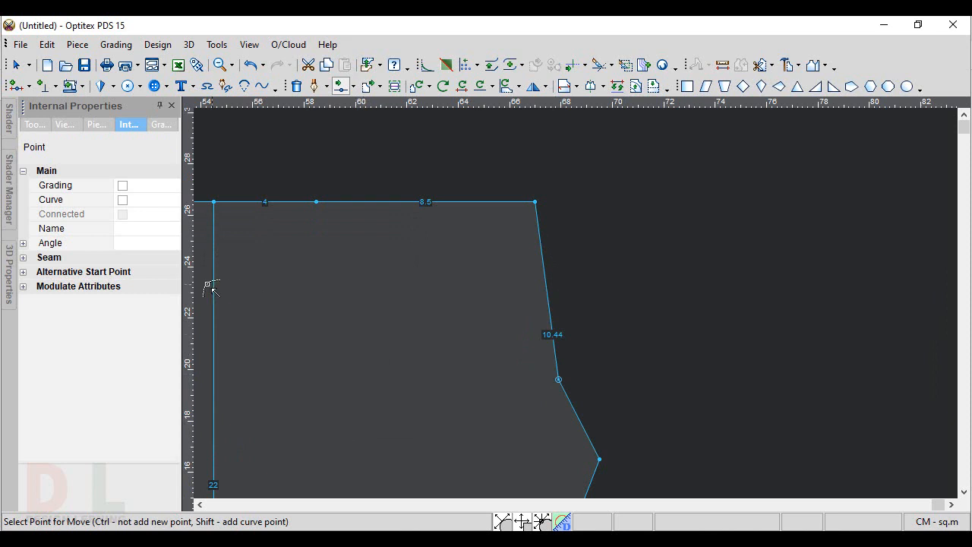
pyautogui.click(122, 199)
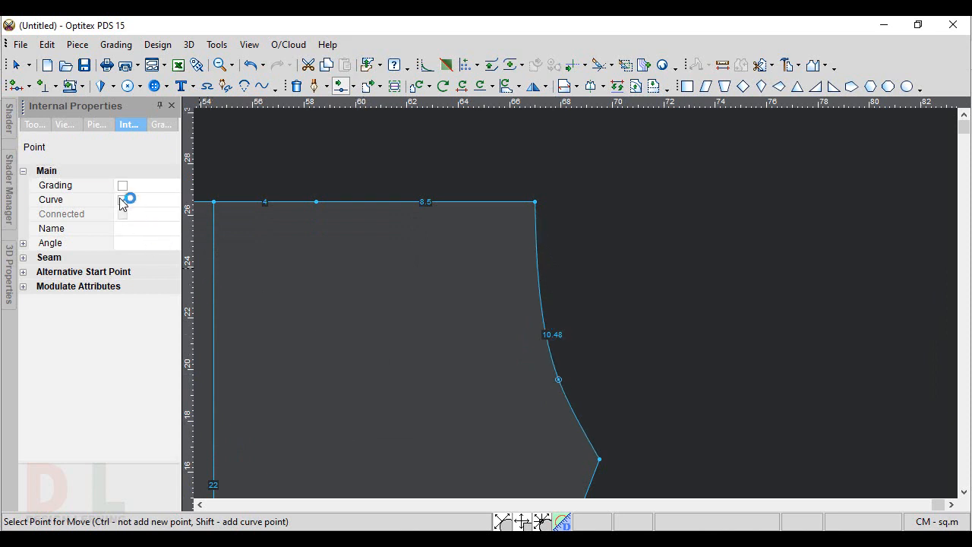
# - Move the neckline curve point closer to the shoulder by 0.68 cm in X and -1.8 cm in Y
pyautogui.click(559, 380)
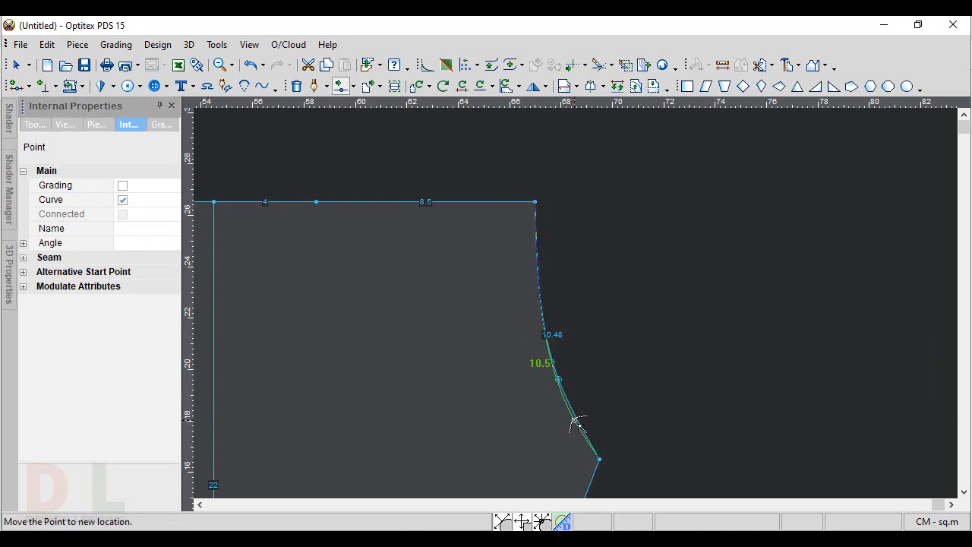
pyautogui.click(576, 426)
pyautogui.press('Return')
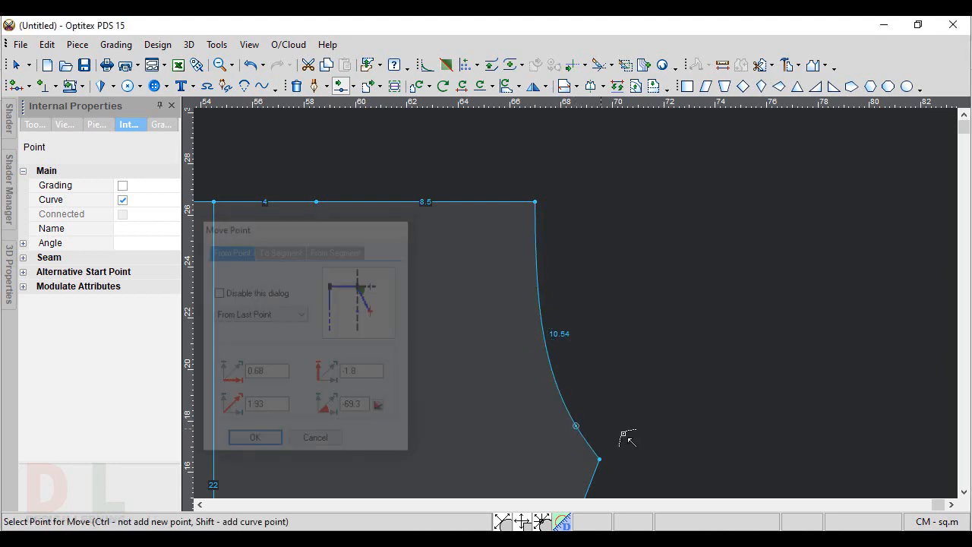
pyautogui.scroll(-3, 597, 306)
pyautogui.rightClick(636, 260)
pyautogui.click(668, 263)
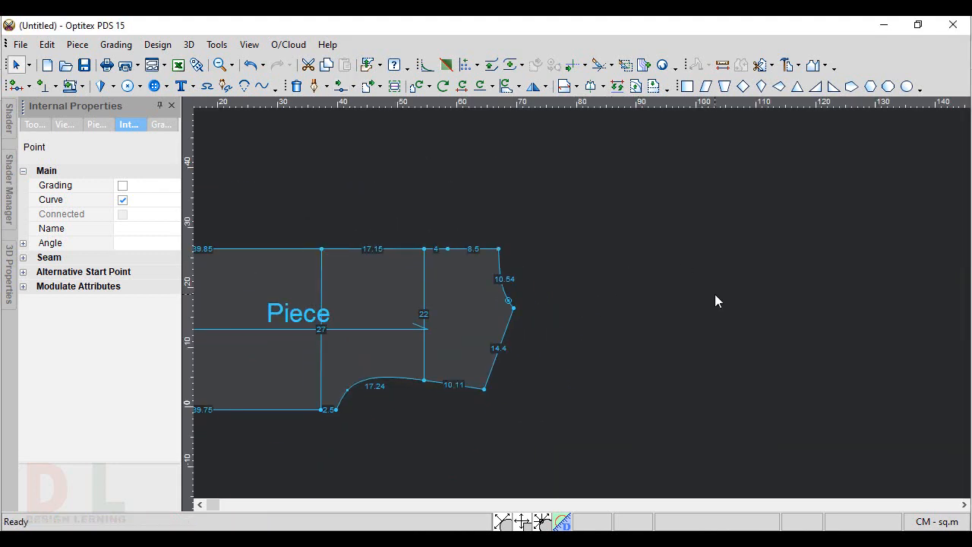
# - Duplicate the body piece, place the copy end to end beside the original, and select the original
pyautogui.scroll(-2, 238, 306)
pyautogui.scroll(3, 239, 306)
pyautogui.moveTo(574, 291); pyautogui.dragTo(522, 276)
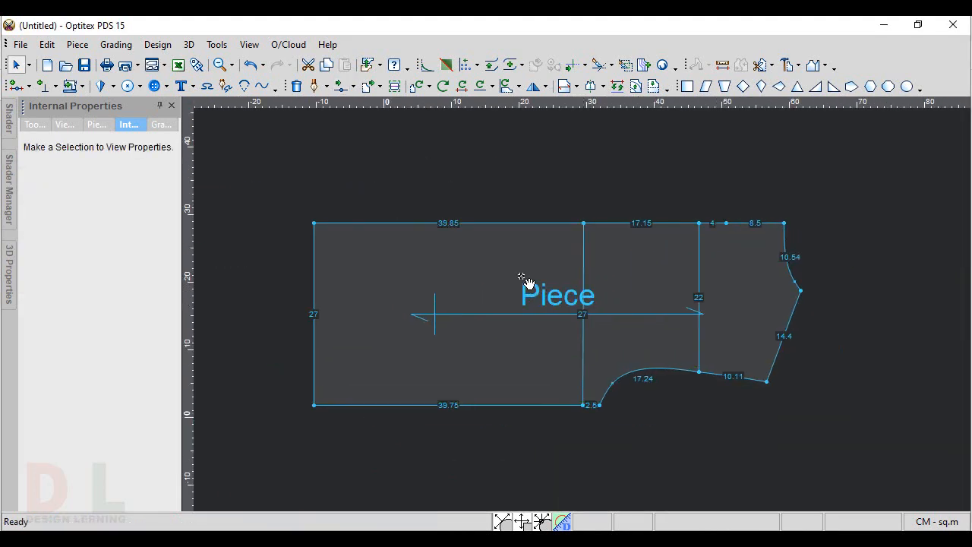
pyautogui.moveTo(633, 270); pyautogui.dragTo(589, 274)
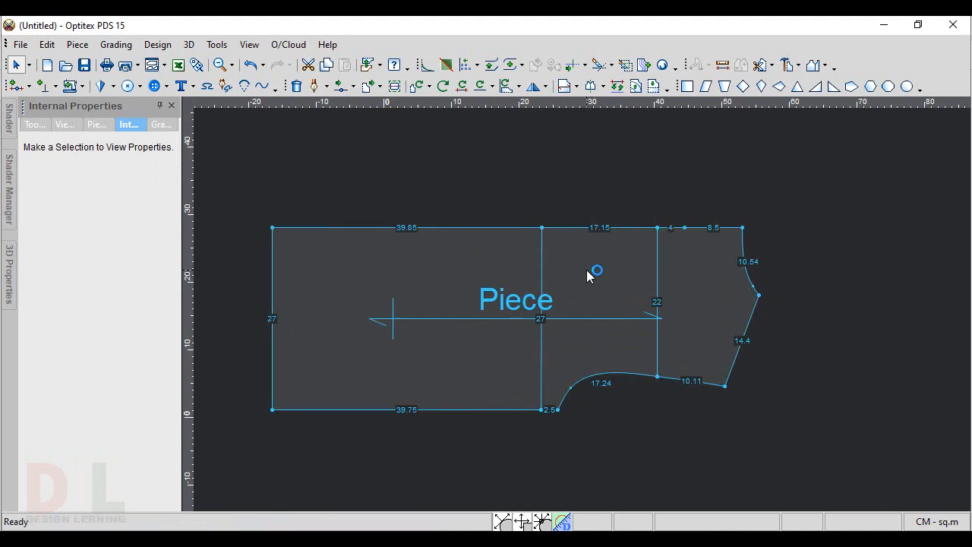
pyautogui.hotkey('ctrl', 'c')
pyautogui.hotkey('ctrl', 'v')
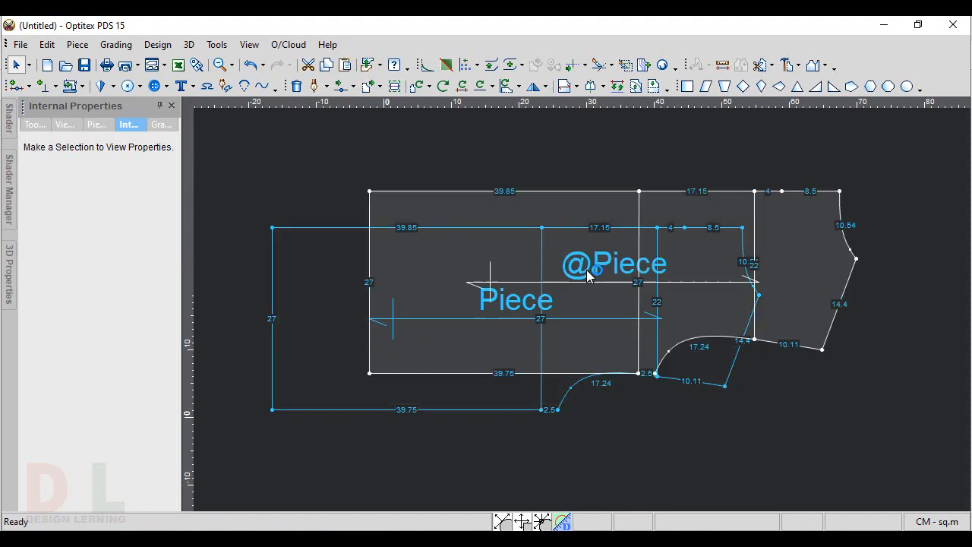
pyautogui.scroll(-1, 494, 272)
pyautogui.scroll(1, 690, 328)
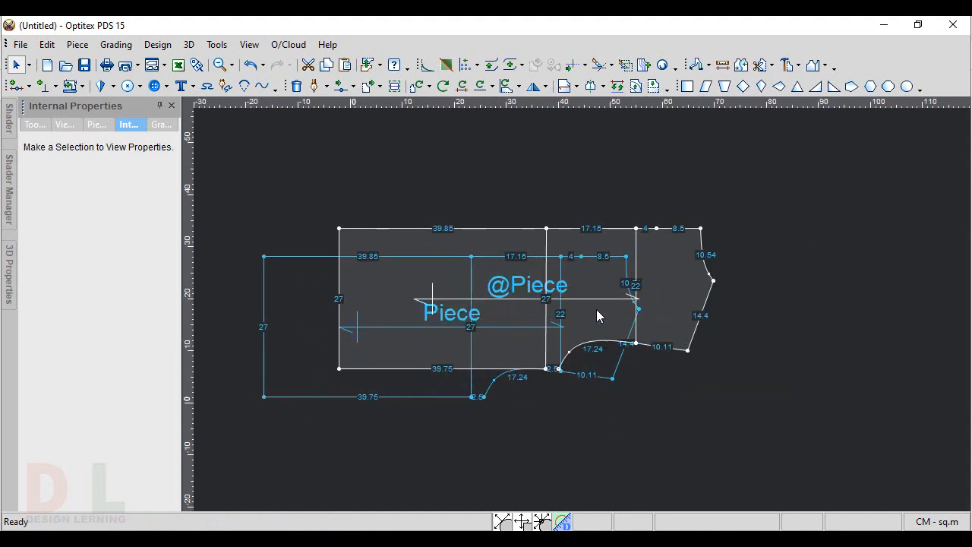
pyautogui.moveTo(597, 316); pyautogui.dragTo(968, 327)
pyautogui.click(525, 307)
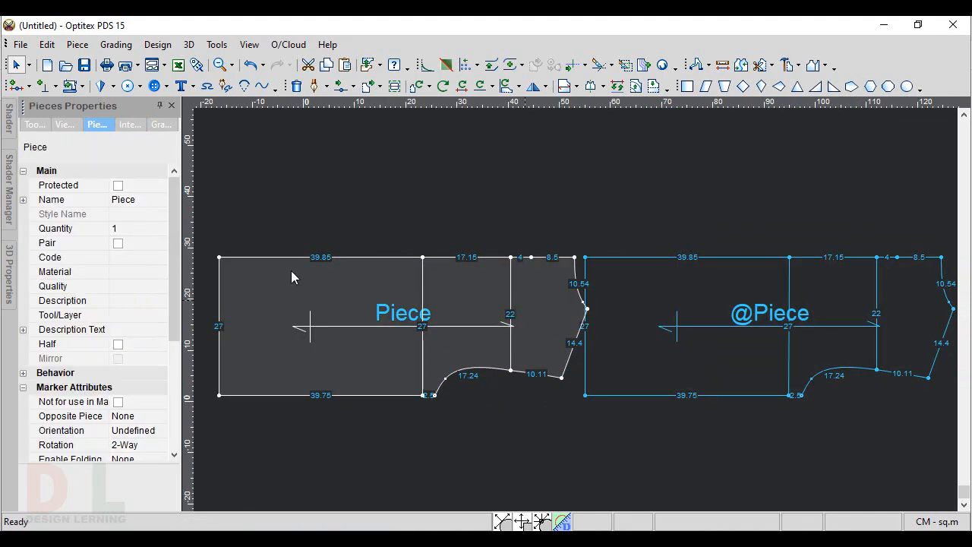
pyautogui.click(137, 200)
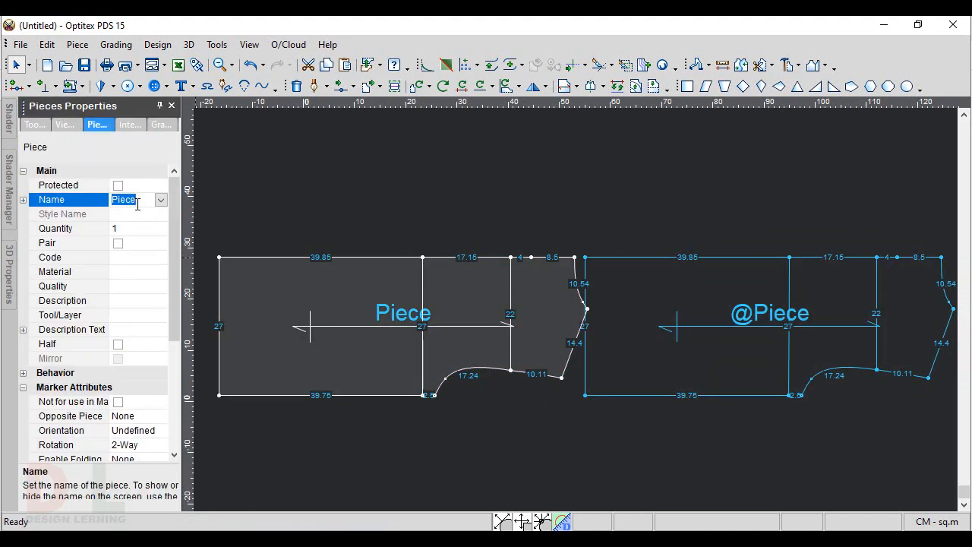
pyautogui.moveTo(137, 204); pyautogui.dragTo(4, 202)
pyautogui.moveTo(4, 204)
pyautogui.press('a')
pyautogui.press('c')
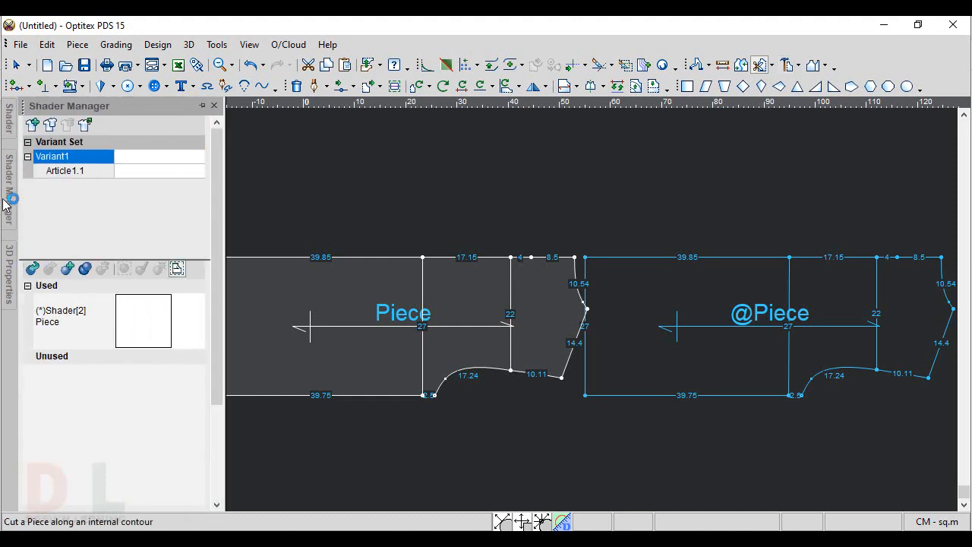
pyautogui.rightClick(337, 219)
pyautogui.click(366, 228)
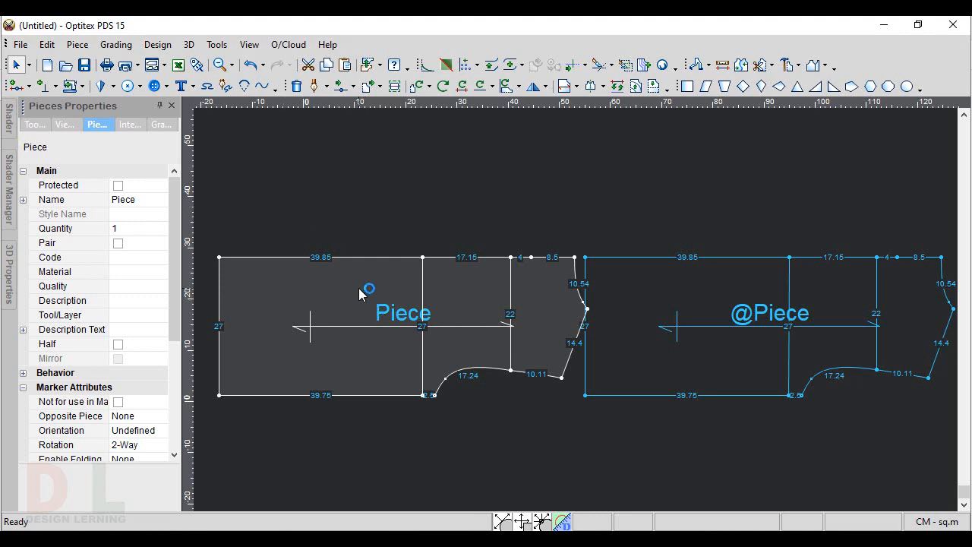
# - Rename the original piece BACK and its copy FRONT
pyautogui.click(130, 201)
pyautogui.write('B')
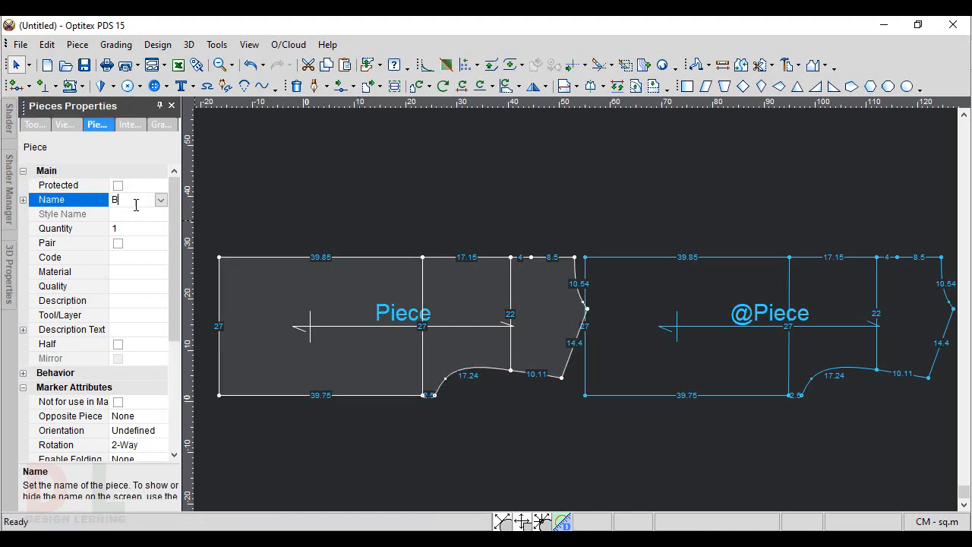
pyautogui.write('ACK')
pyautogui.click(717, 280)
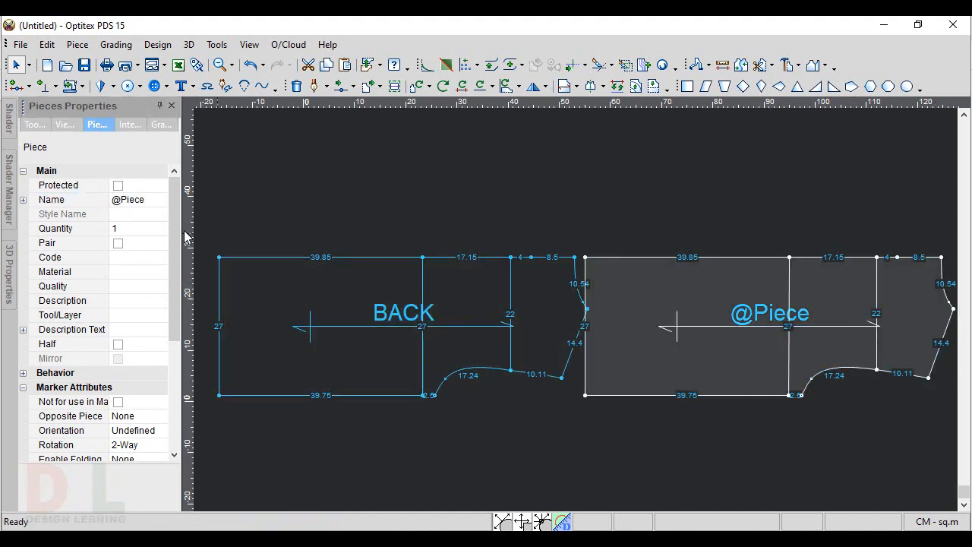
pyautogui.click(154, 201)
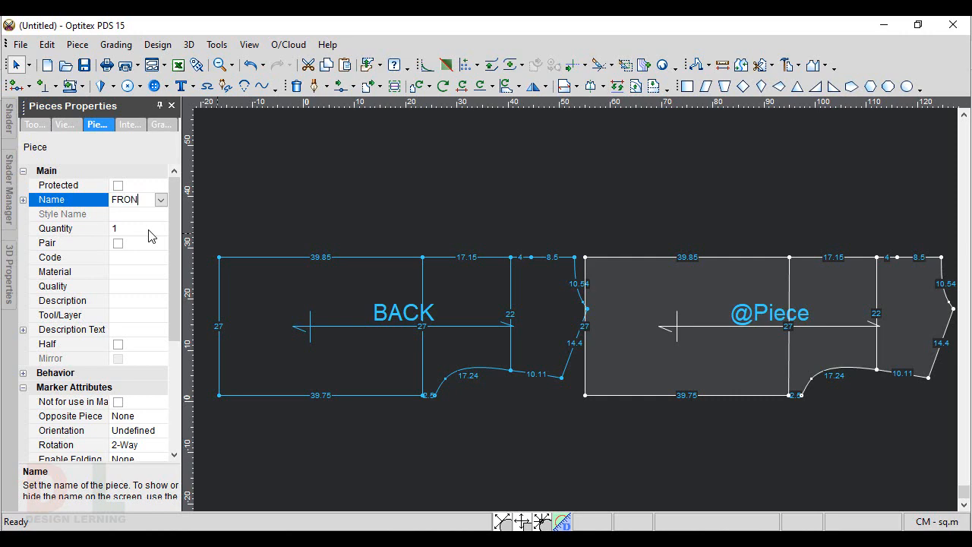
pyautogui.click(430, 176)
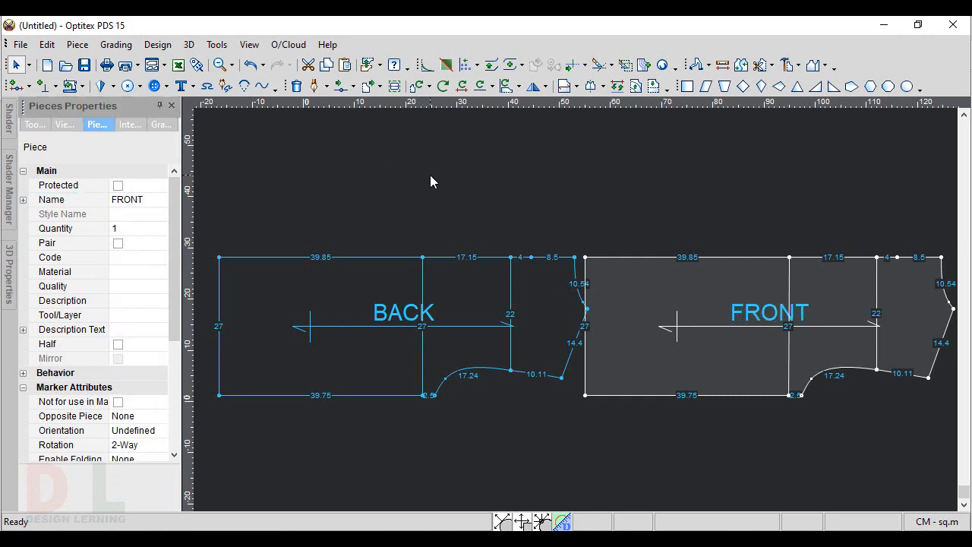
# - Save the pattern as HOODIE in the HOODIE folder inside FIRST VIDEO, as a PDS file
pyautogui.hotkey('ctrl', 's')
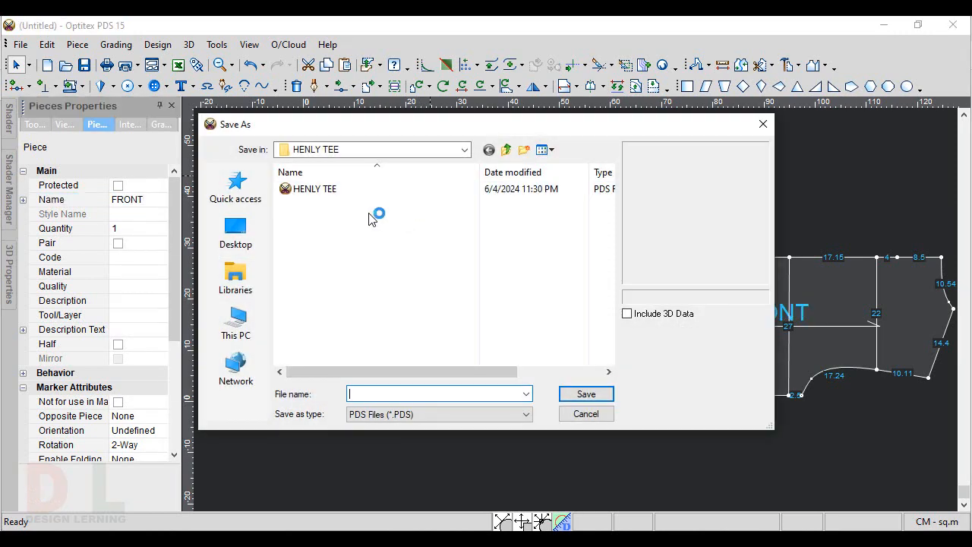
pyautogui.click(506, 150)
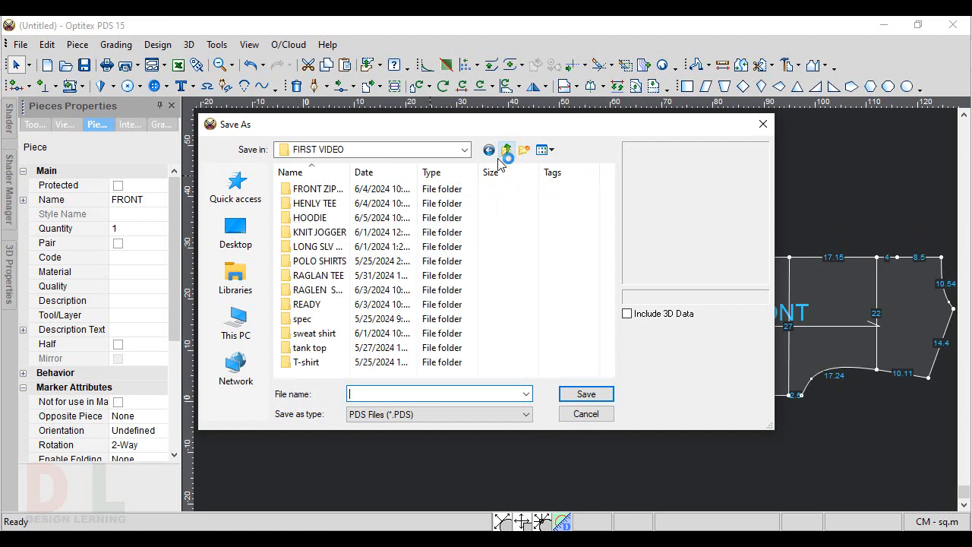
pyautogui.doubleClick(328, 218)
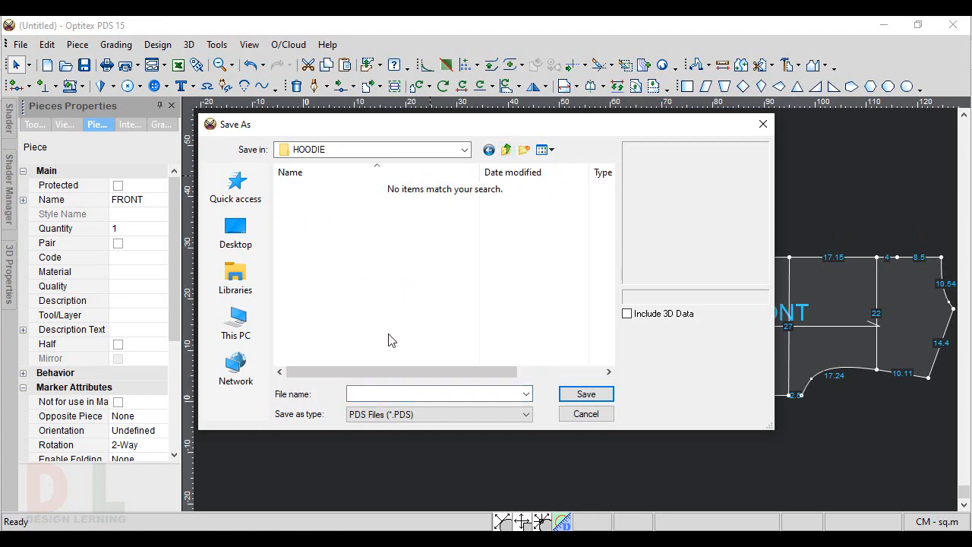
pyautogui.write('H')
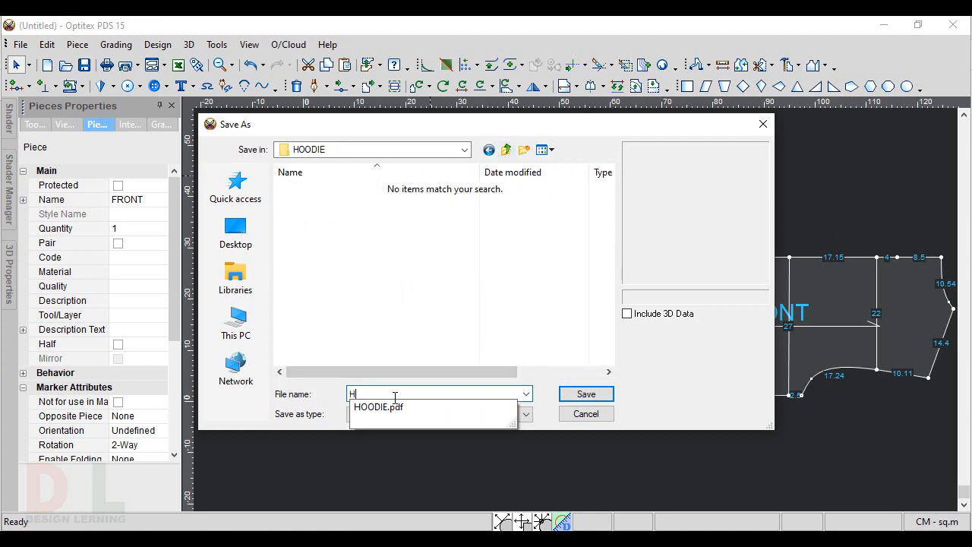
pyautogui.write('OODIE')
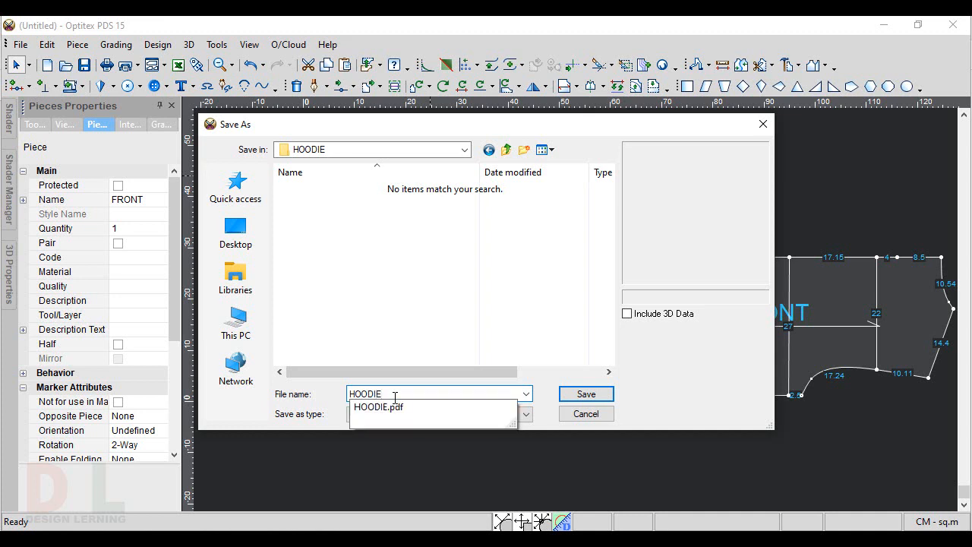
pyautogui.press('Return')
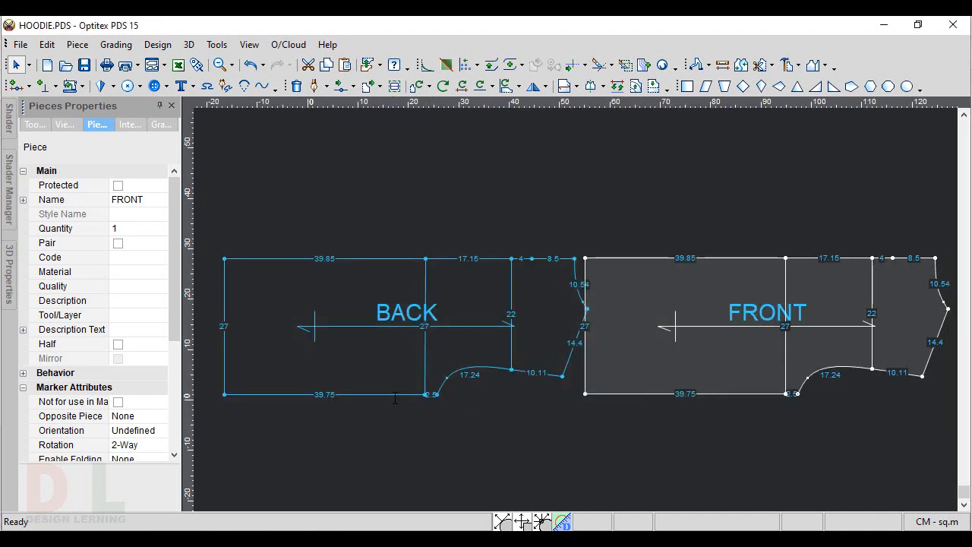
# - Delete the neck corner point at the end of the 8.5 cm top-edge segment on the FRONT piece
pyautogui.hscroll(3, 765, 343)
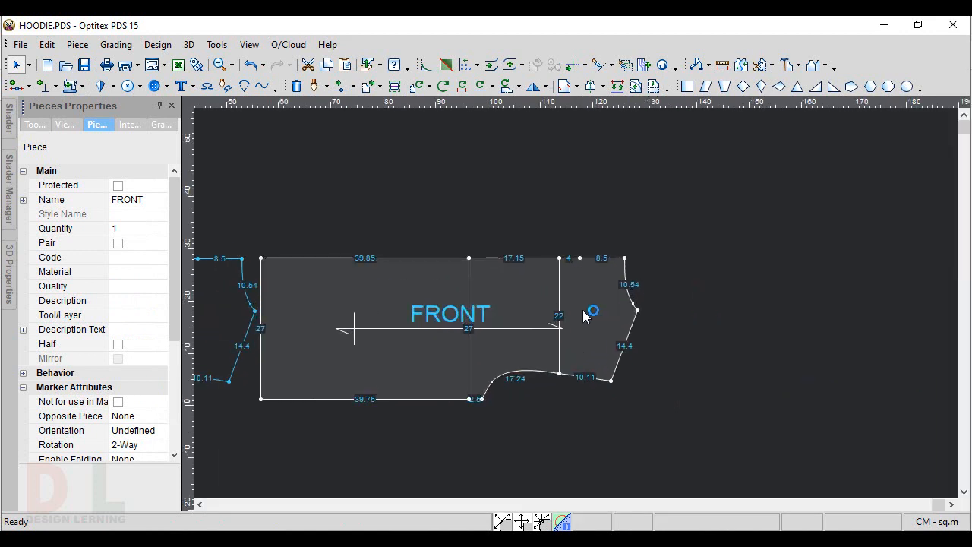
pyautogui.scroll(2, 589, 312)
pyautogui.click(669, 219)
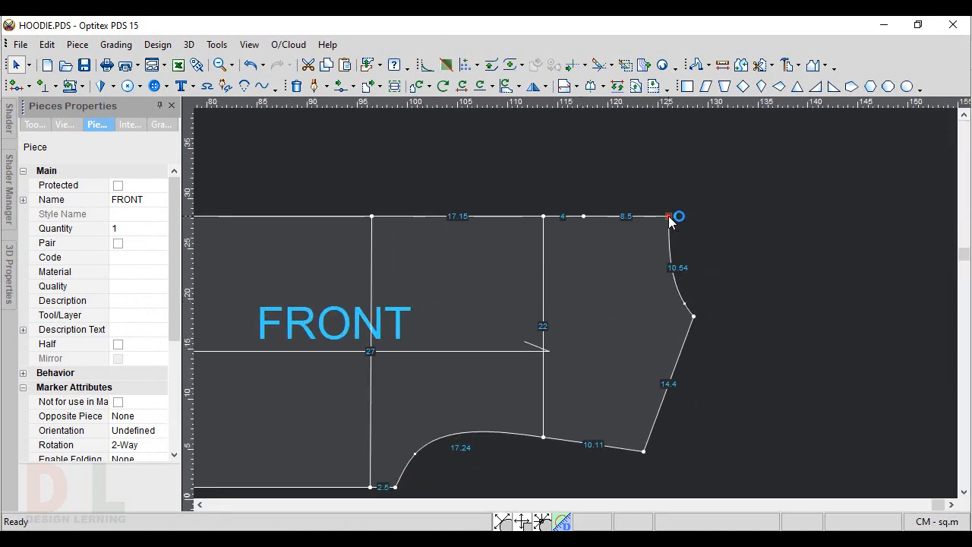
pyautogui.moveTo(670, 219); pyautogui.dragTo(658, 262)
pyautogui.scroll(2, 645, 264)
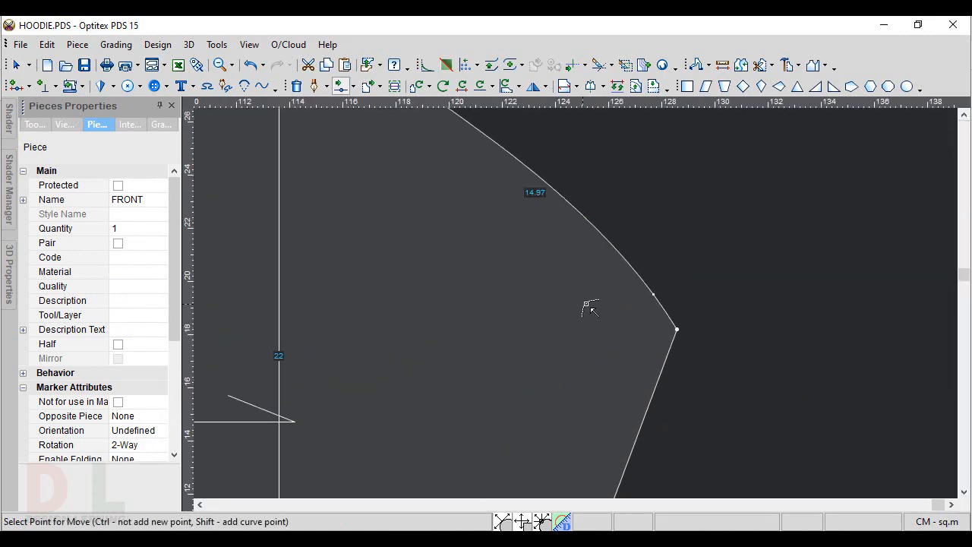
# - Reshape the FRONT neckline into a deep inward curve about 16.4 cm long with two curve points, and shift the piece away from BACK
pyautogui.click(649, 296)
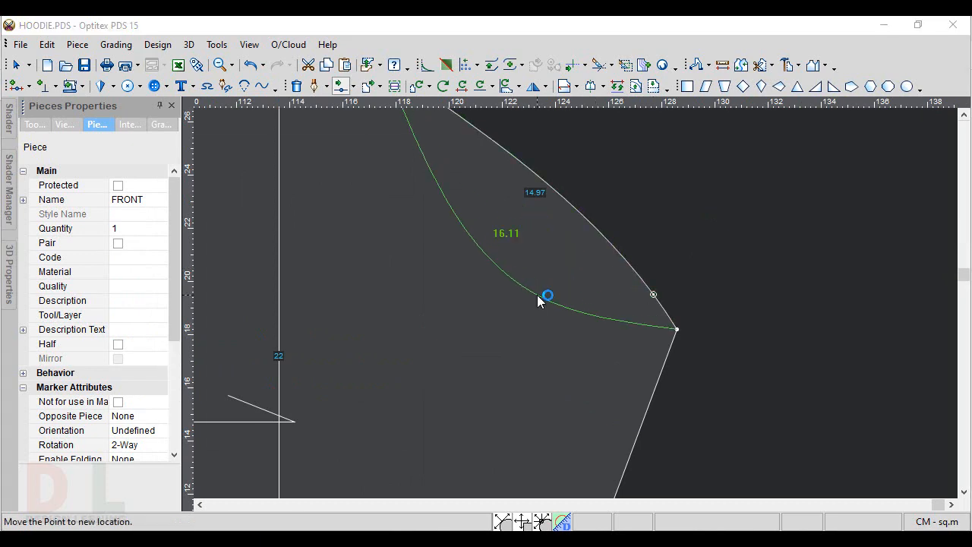
pyautogui.click(539, 294)
pyautogui.scroll(-1, 575, 304)
pyautogui.keyDown('shift'); pyautogui.click(614, 322); pyautogui.keyUp('shift')
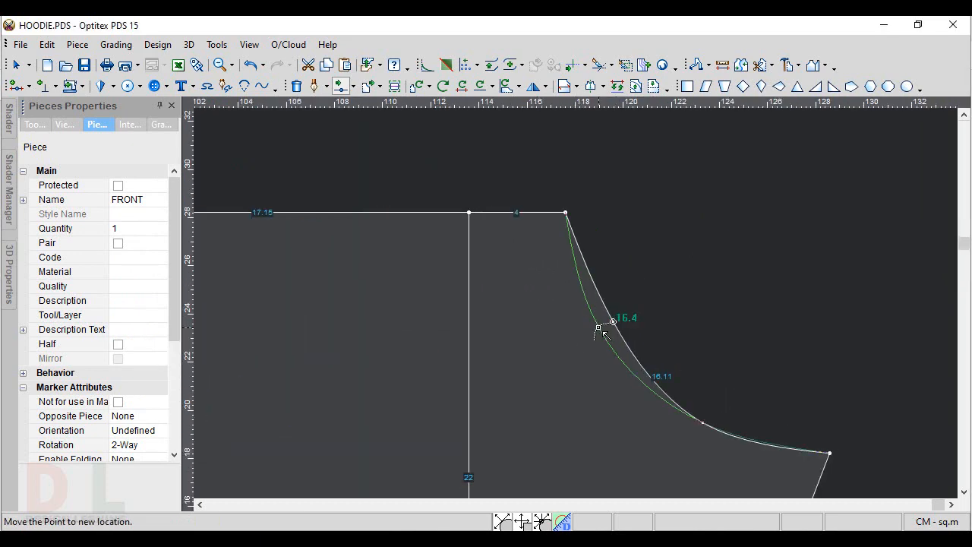
pyautogui.click(598, 328)
pyautogui.press('Return')
pyautogui.scroll(-1, 600, 338)
pyautogui.scroll(-3, 646, 269)
pyautogui.rightClick(646, 268)
pyautogui.click(679, 276)
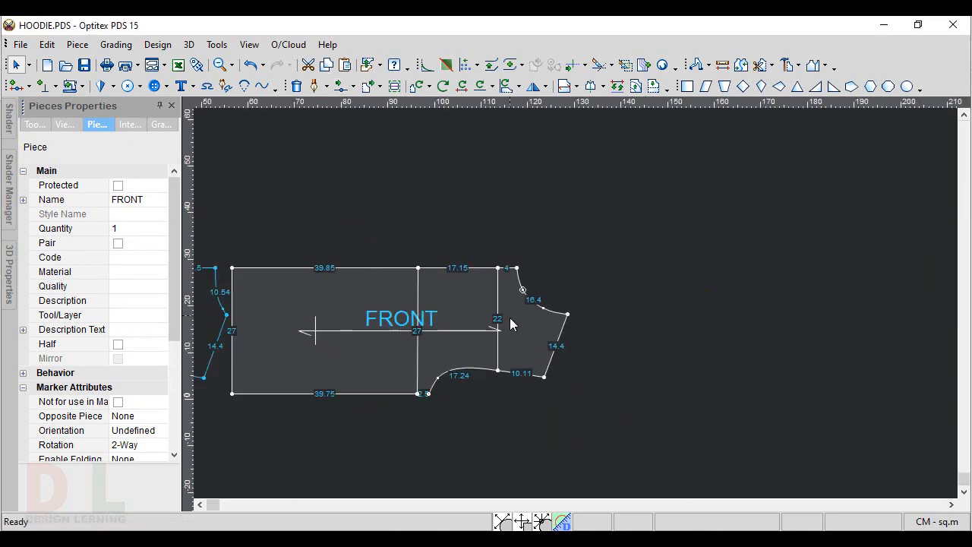
pyautogui.click(536, 331)
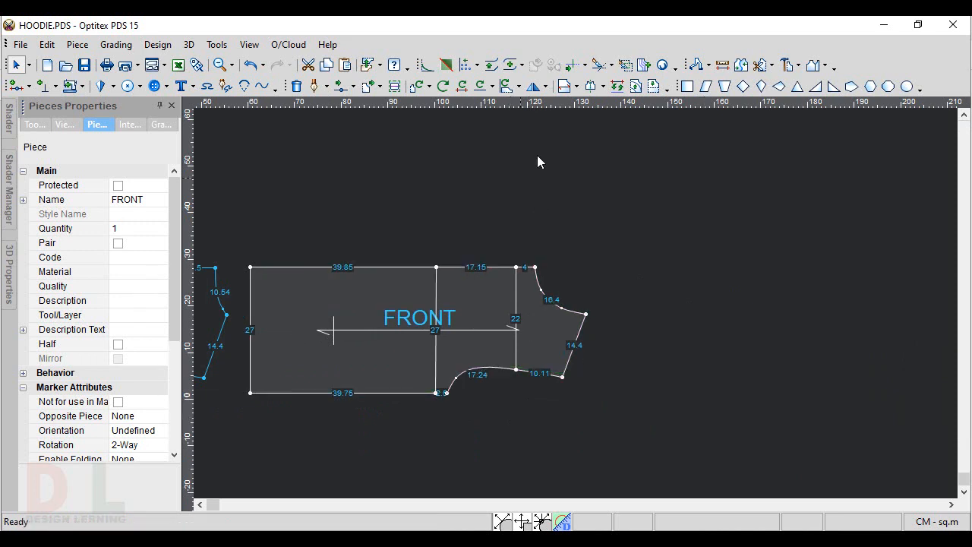
# - Set the FRONT piece as a half piece mirrored along its full straight centre edge, from hem corner to neck point
pyautogui.click(590, 85)
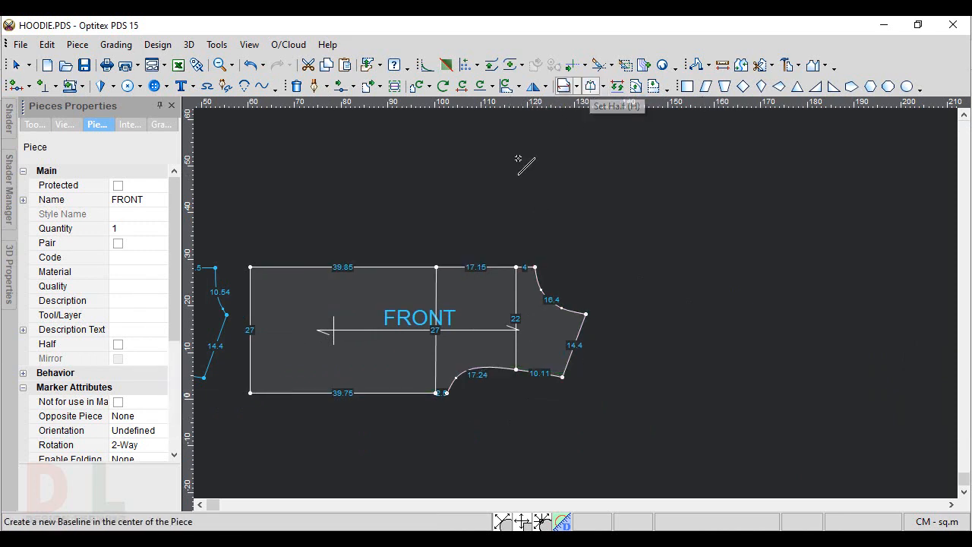
pyautogui.click(249, 267)
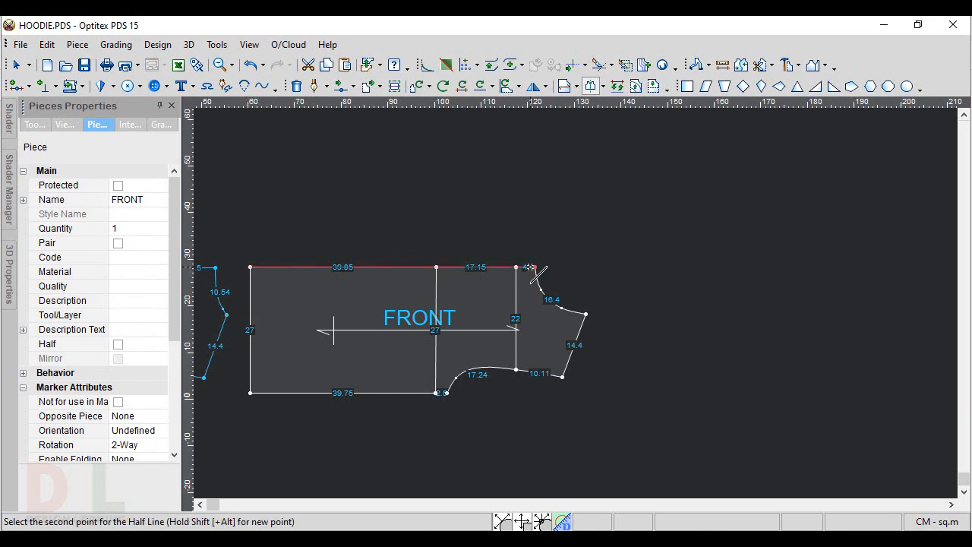
pyautogui.click(532, 267)
pyautogui.scroll(-2, 560, 319)
pyautogui.scroll(3, 542, 300)
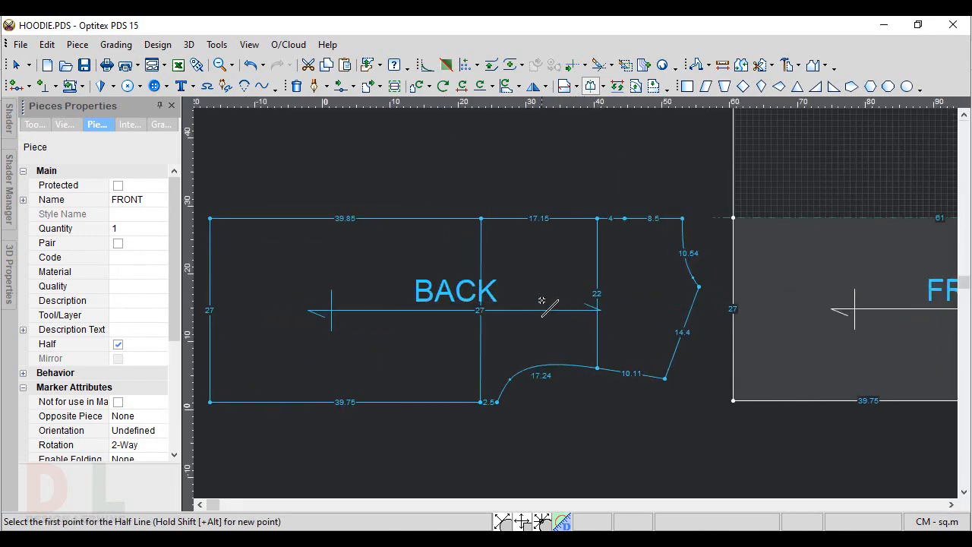
# - Set the BACK piece as a half piece mirrored along its full straight centre edge, from hem corner to neck point
pyautogui.click(211, 219)
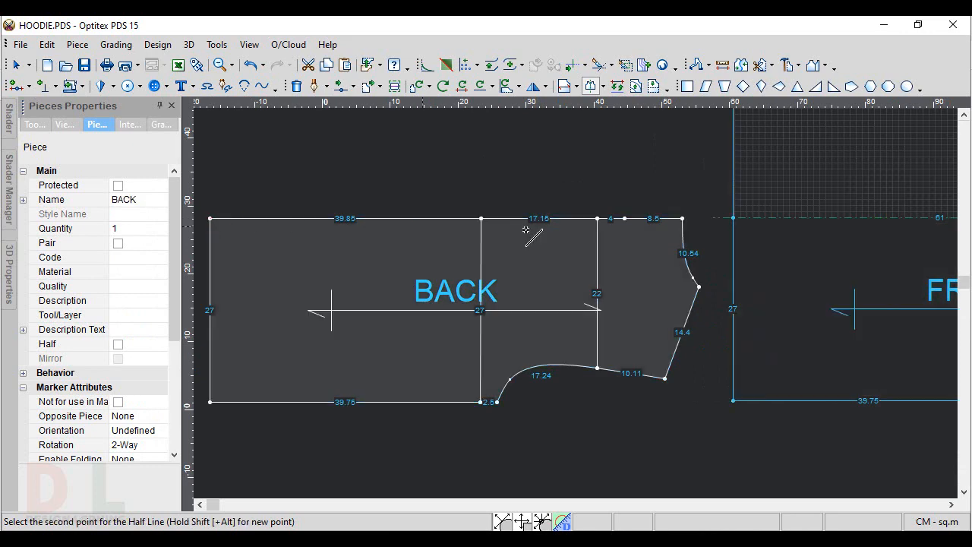
pyautogui.click(681, 220)
pyautogui.scroll(-2, 602, 313)
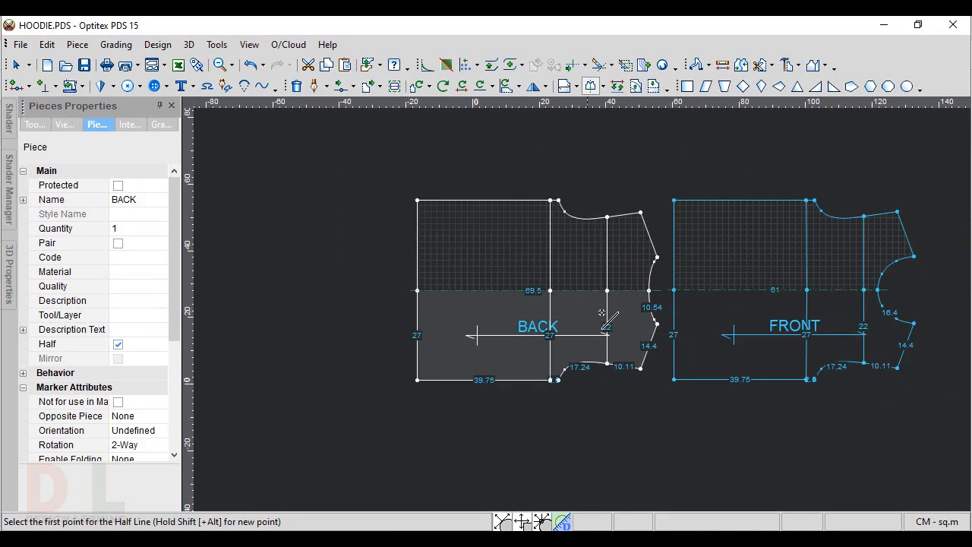
pyautogui.scroll(4, 602, 313)
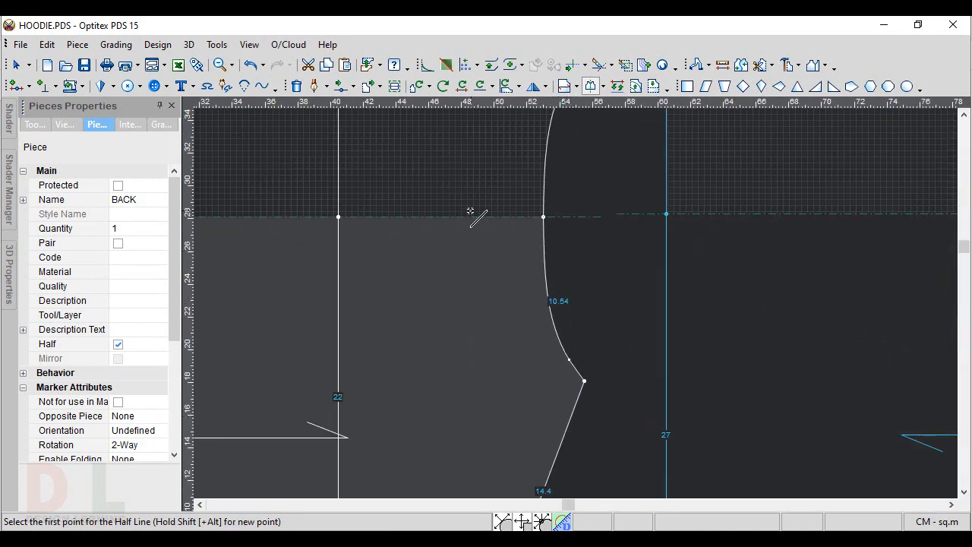
pyautogui.scroll(-4, 597, 314)
pyautogui.scroll(5, 889, 321)
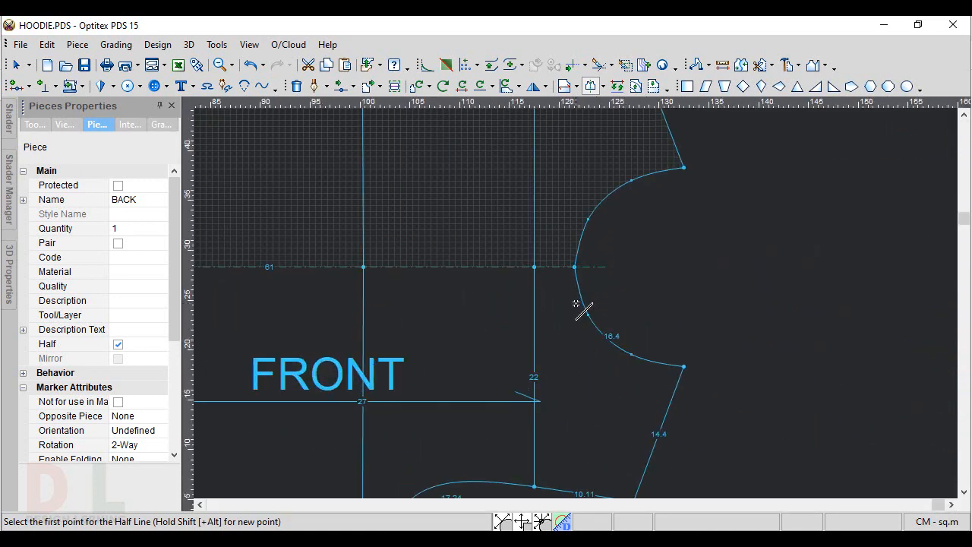
pyautogui.scroll(2, 577, 304)
pyautogui.rightClick(757, 202)
pyautogui.click(782, 207)
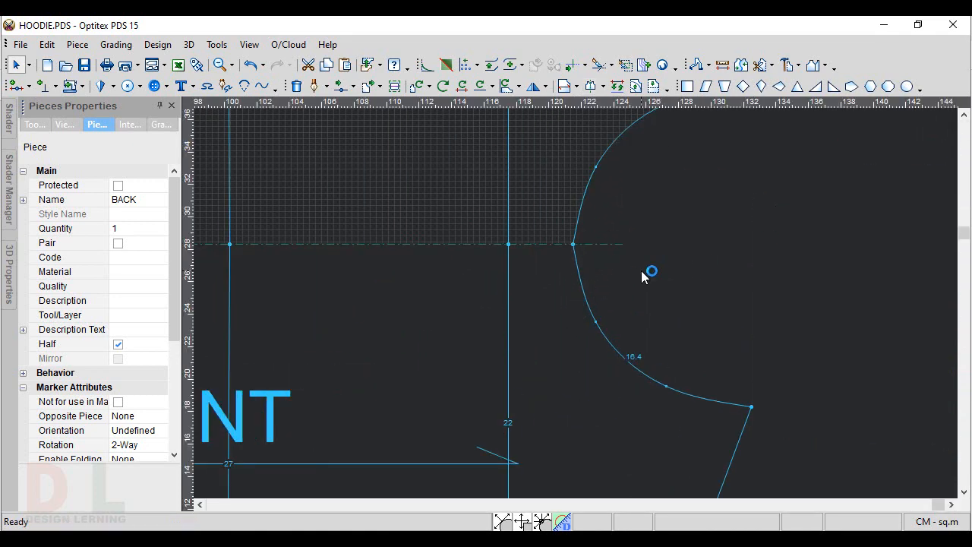
# - Pull the FRONT neckline's curve point inward and place another curve point near the centre line to round the neckline to about 16.62 cm
pyautogui.scroll(2, 578, 306)
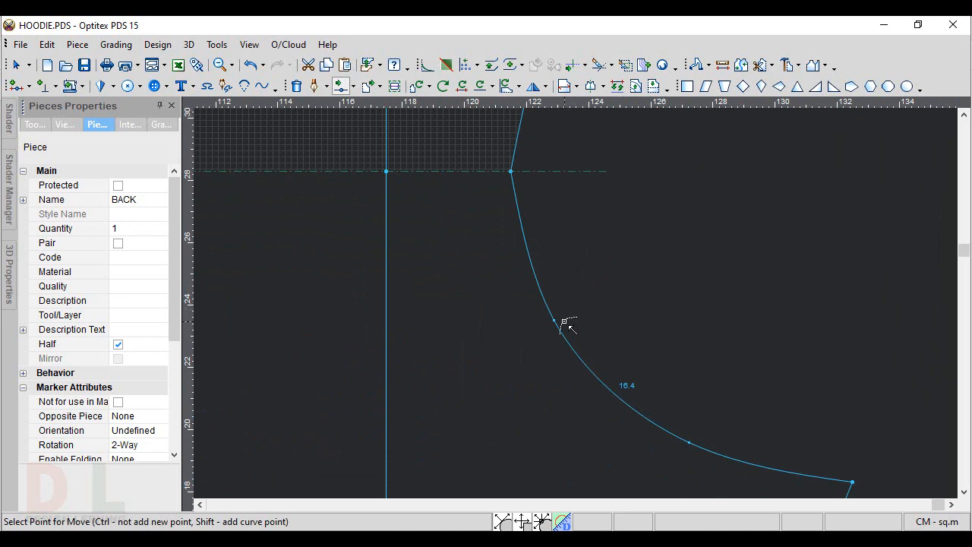
pyautogui.moveTo(554, 320); pyautogui.dragTo(542, 310)
pyautogui.press('Return')
pyautogui.scroll(3, 566, 304)
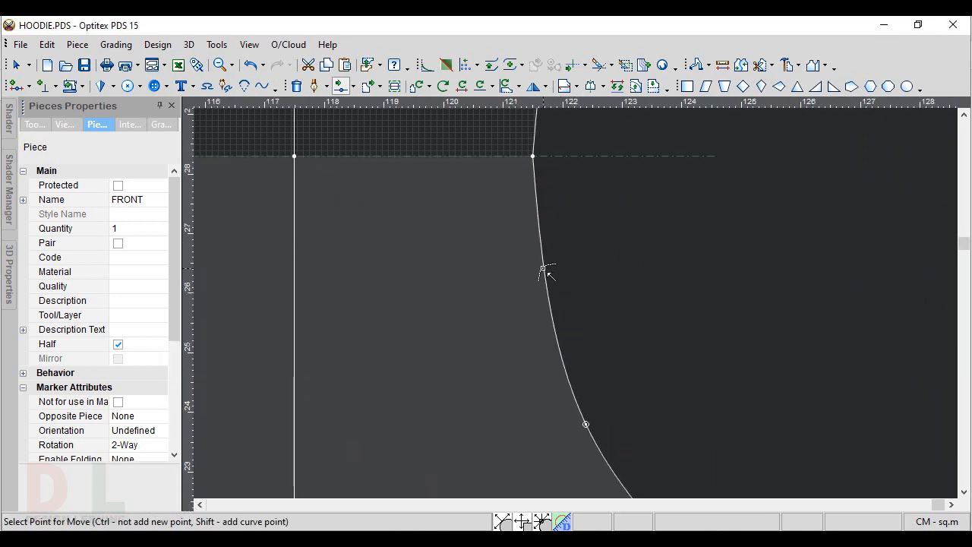
pyautogui.moveTo(542, 270); pyautogui.dragTo(542, 270)
pyautogui.press('Return')
pyautogui.scroll(-5, 577, 304)
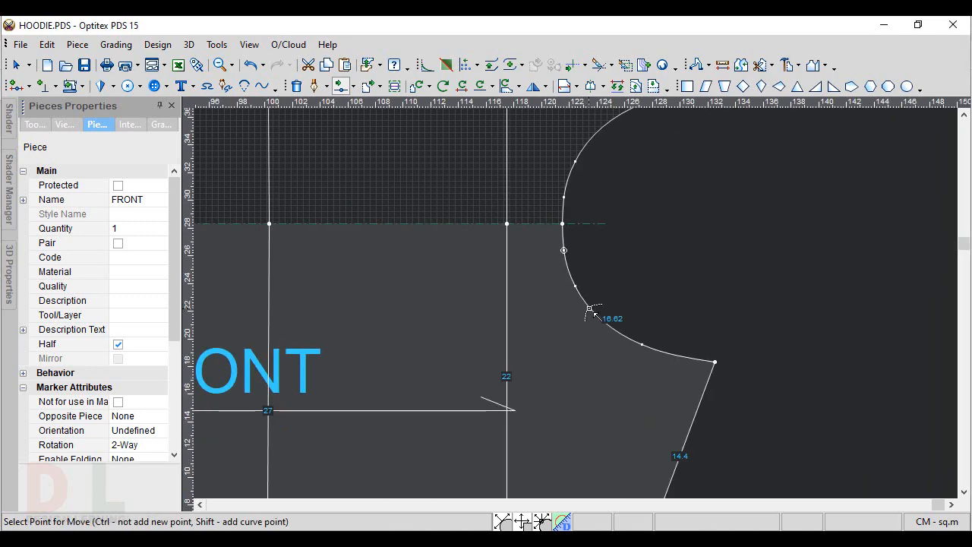
# - Adjust the FRONT neckline's curve point nearest the shoulder to bring the half-neckline curve to about 16.69 cm
pyautogui.scroll(2, 589, 309)
pyautogui.moveTo(639, 356); pyautogui.dragTo(643, 360)
pyautogui.press('Return')
pyautogui.scroll(-5, 630, 284)
pyautogui.rightClick(631, 282)
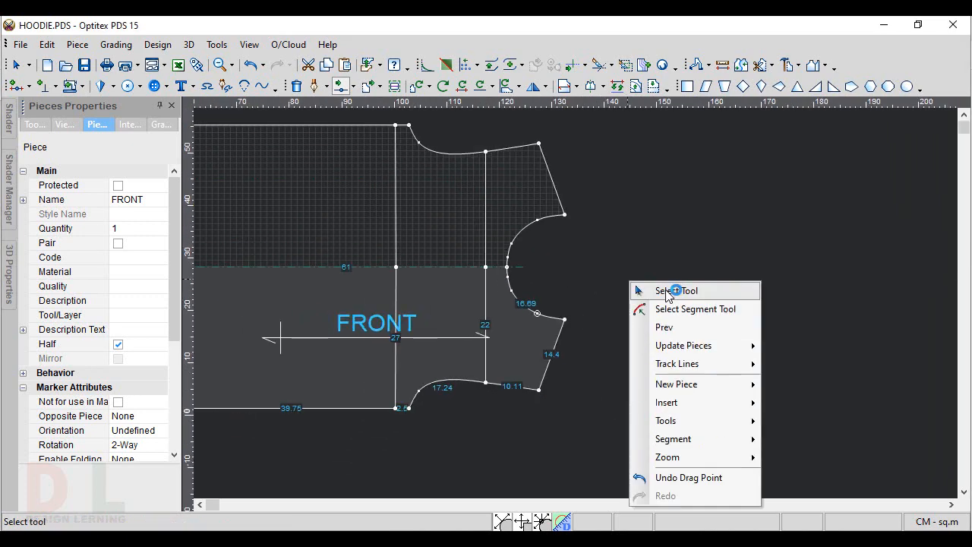
pyautogui.click(668, 290)
pyautogui.scroll(-4, 592, 311)
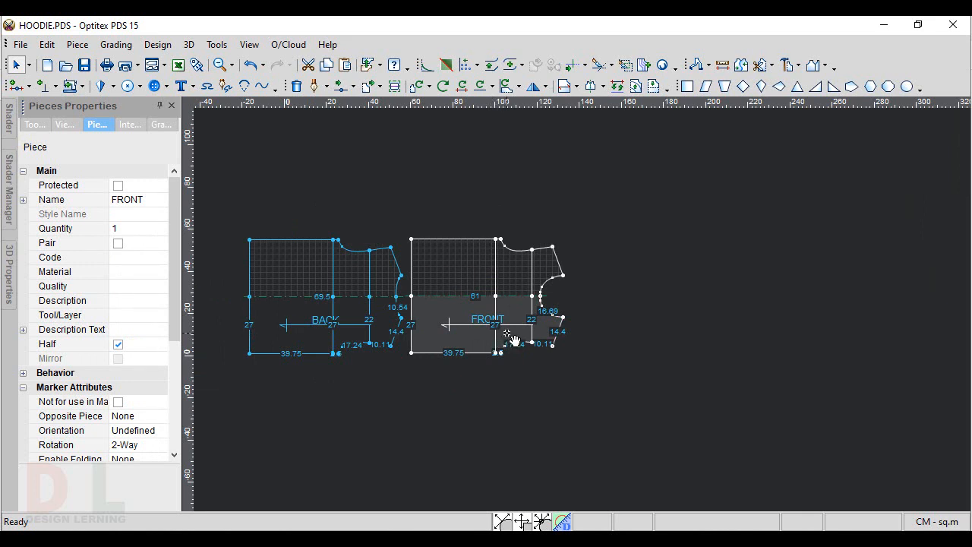
# - Move the FRONT armhole point at the end of the 22 cm cross line inward by 1 cm in Y
pyautogui.scroll(2, 539, 298)
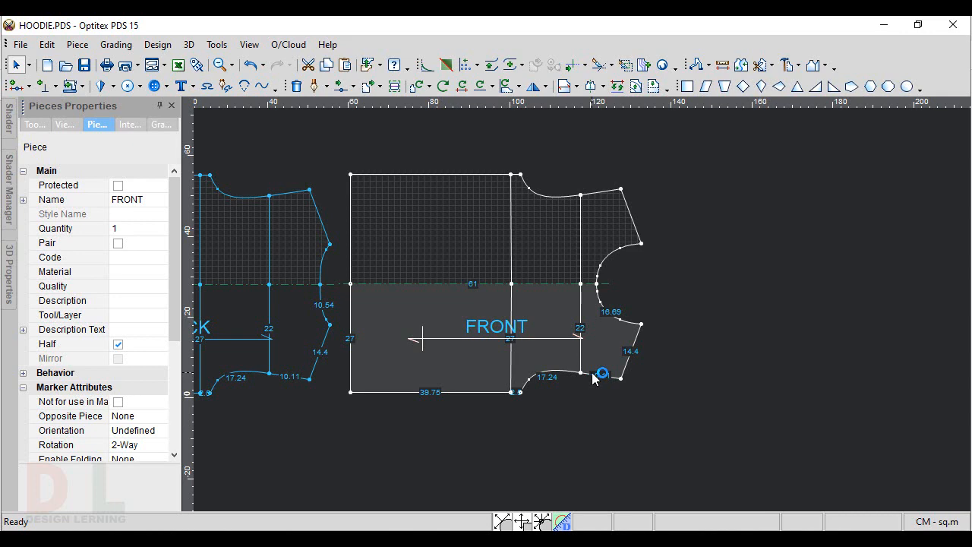
pyautogui.press('m')
pyautogui.scroll(5, 592, 374)
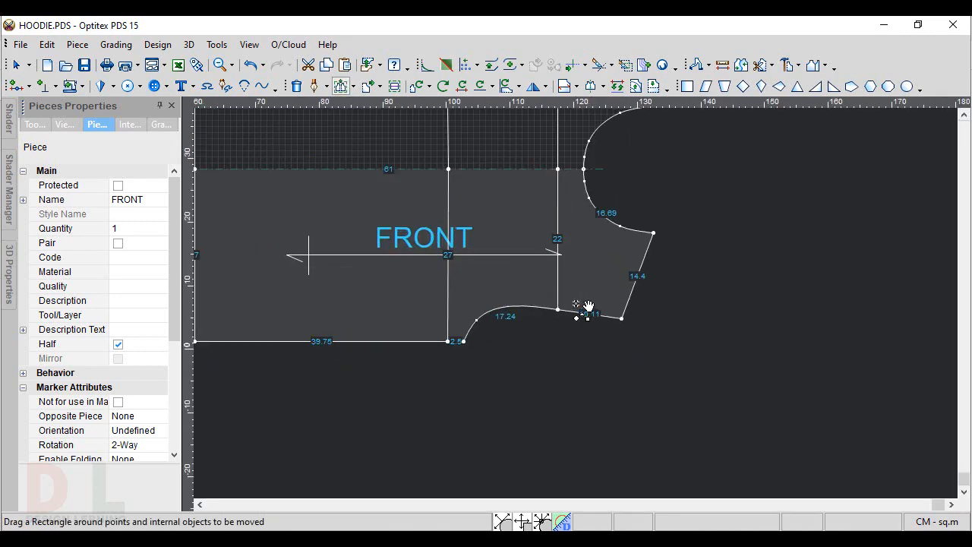
pyautogui.moveTo(543, 281); pyautogui.dragTo(582, 354)
pyautogui.click(558, 318)
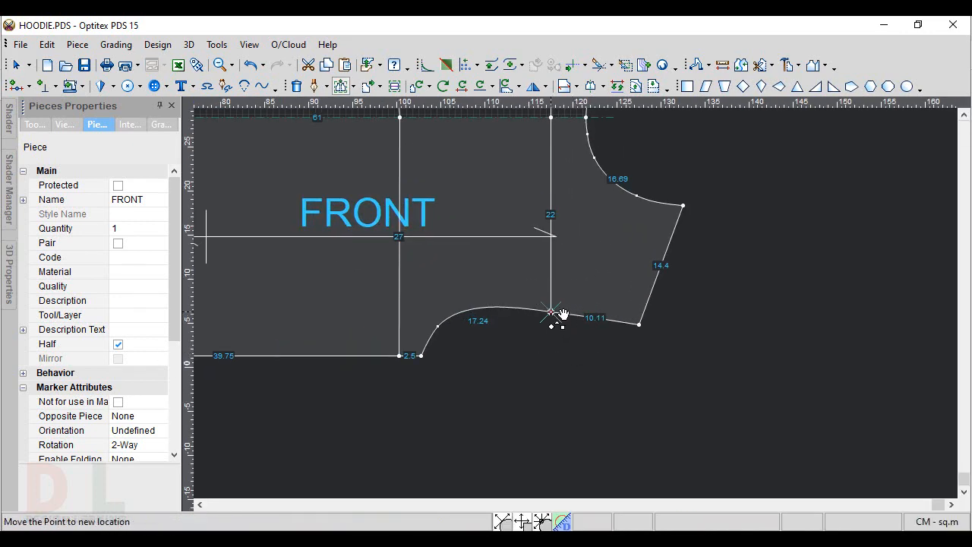
pyautogui.click(552, 318)
pyautogui.press('Tab')
pyautogui.write('1')
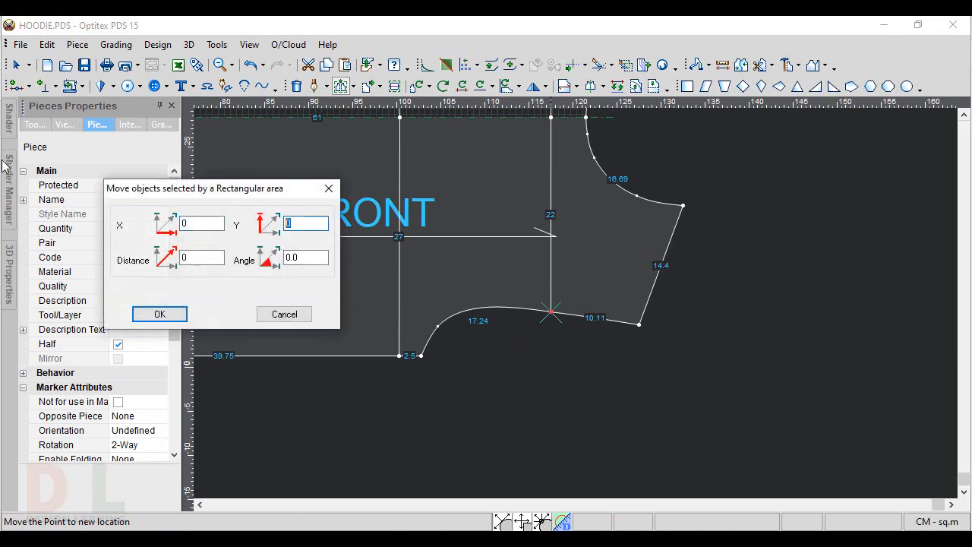
pyautogui.press('Return')
pyautogui.scroll(-6, 589, 306)
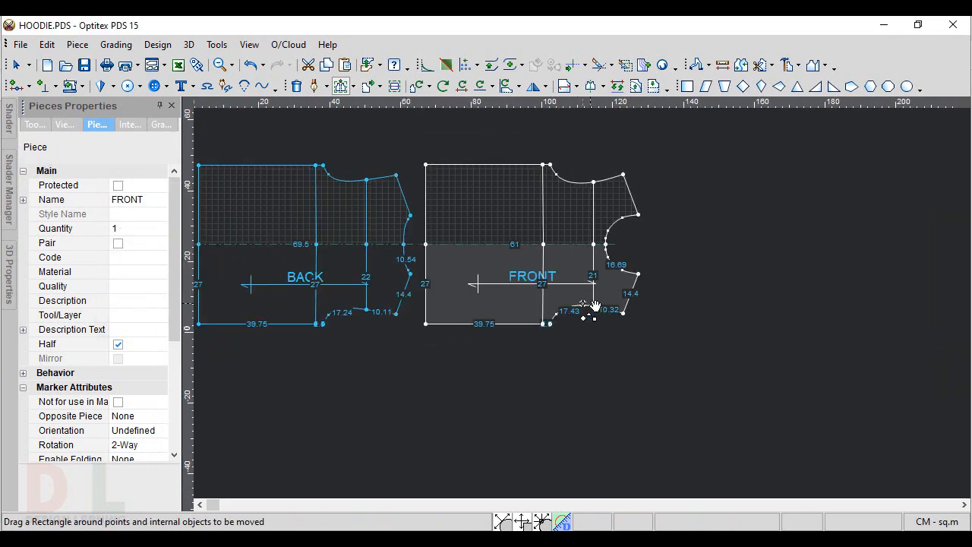
pyautogui.rightClick(701, 266)
pyautogui.click(734, 280)
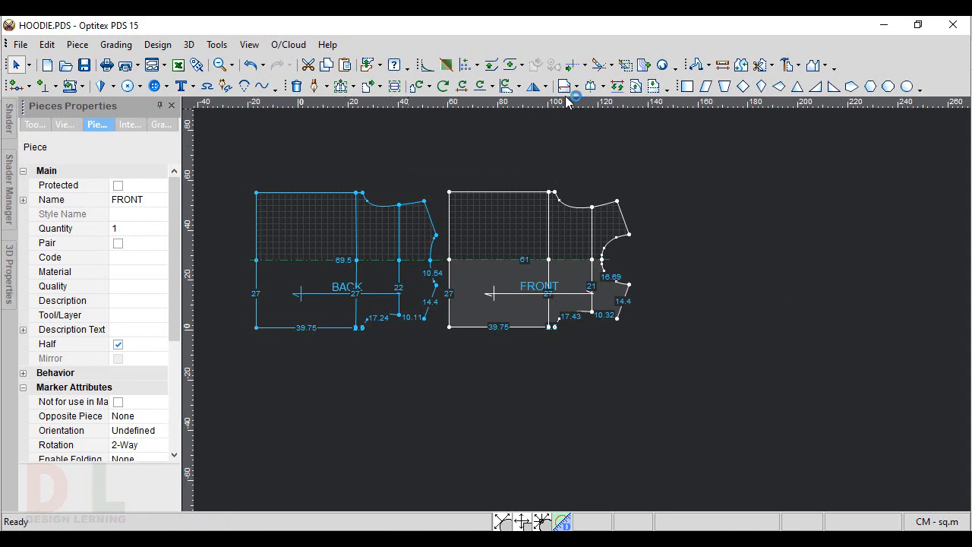
# - Flip the FRONT piece to face BACK and join its neck-shoulder corner to the matching corner of BACK
pyautogui.scroll(5, 582, 309)
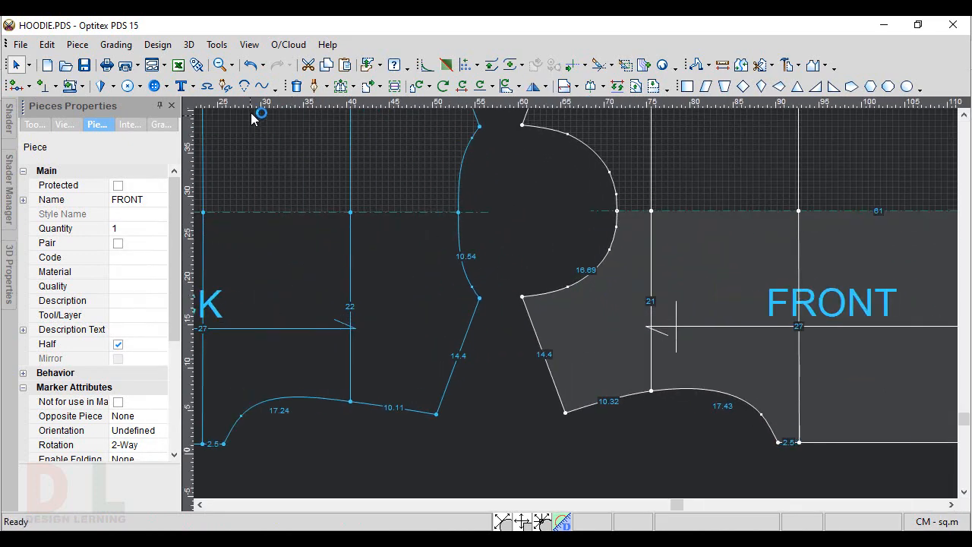
pyautogui.click(417, 86)
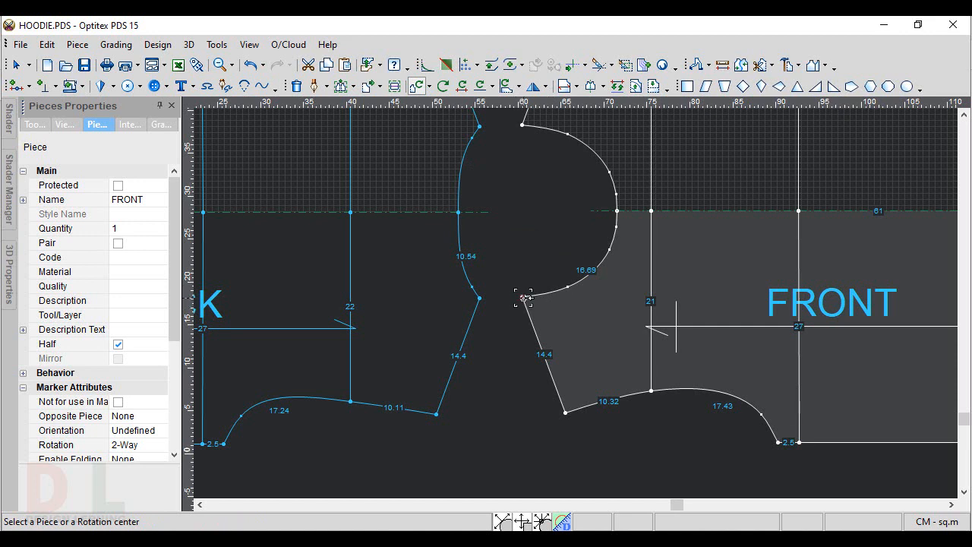
pyautogui.moveTo(523, 298); pyautogui.dragTo(482, 300)
pyautogui.scroll(-3, 448, 302)
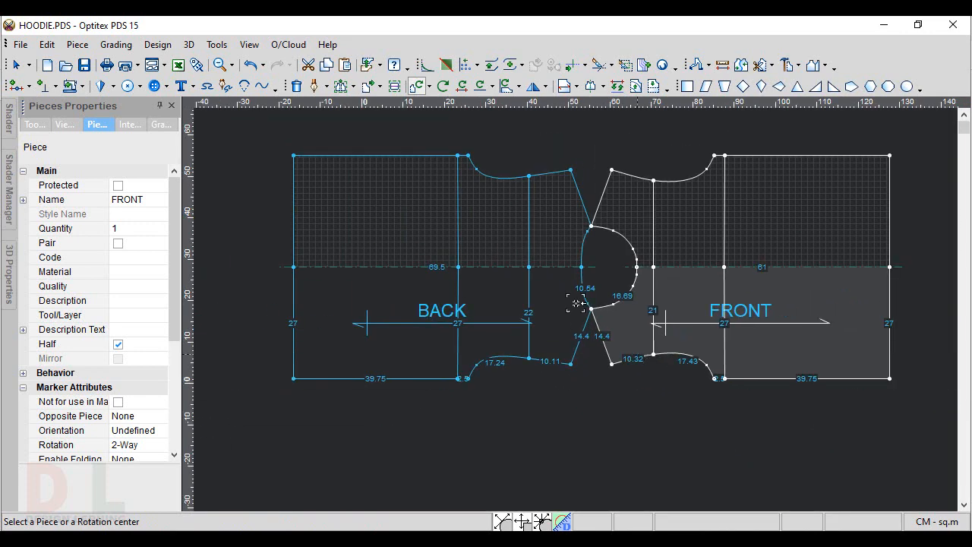
# - Rotate the FRONT piece by -40.5 degrees about the shared neck-shoulder corner to align its shoulder seam with BACK
pyautogui.scroll(2, 502, 251)
pyautogui.click(503, 231)
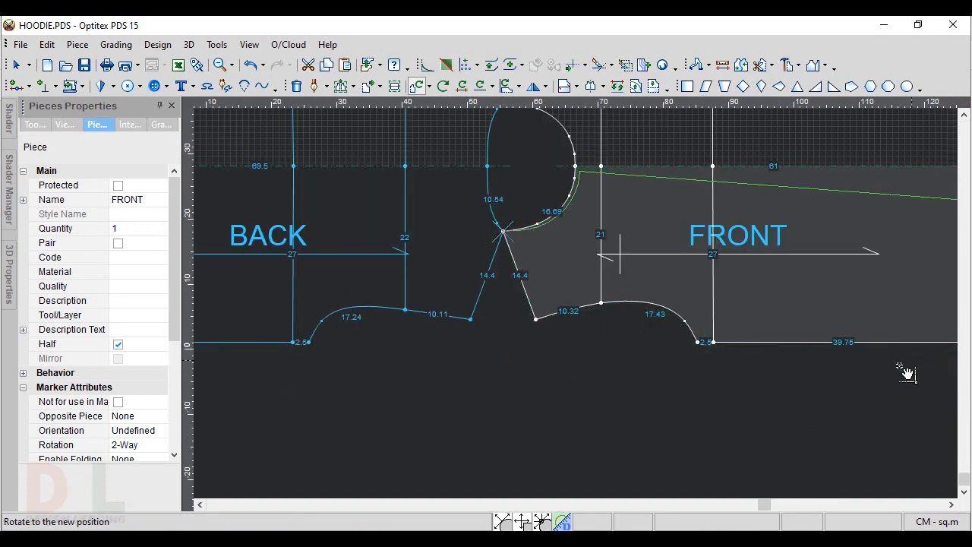
pyautogui.click(641, 417)
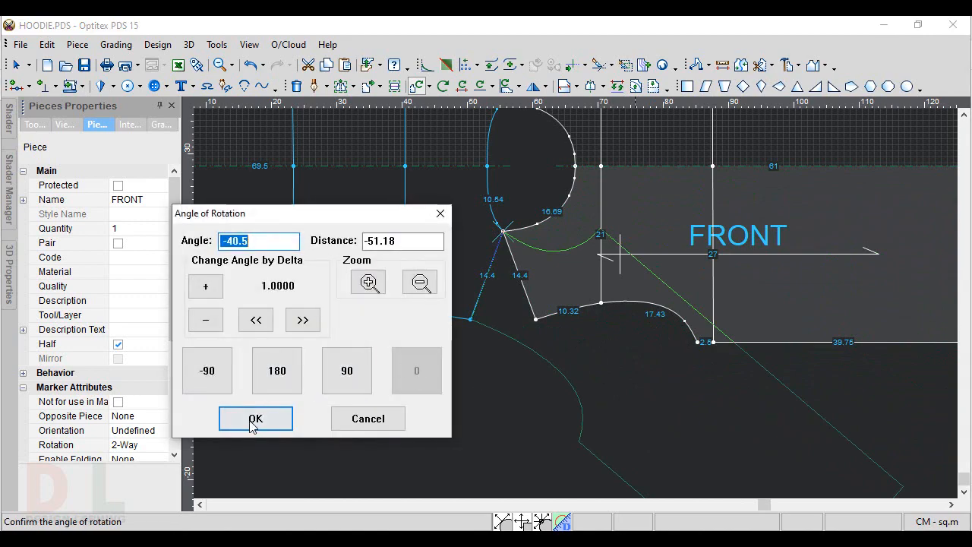
pyautogui.click(253, 418)
# - Examine how the neckline and armhole curves of FRONT and BACK flow across the joined shoulder seam
pyautogui.scroll(6, 503, 234)
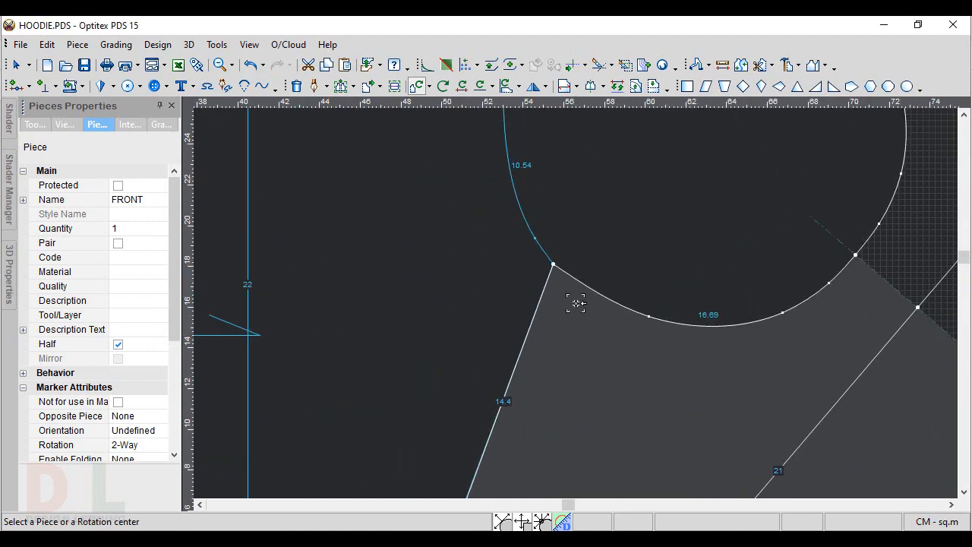
pyautogui.scroll(-6, 576, 303)
pyautogui.scroll(7, 548, 420)
pyautogui.scroll(-4, 575, 282)
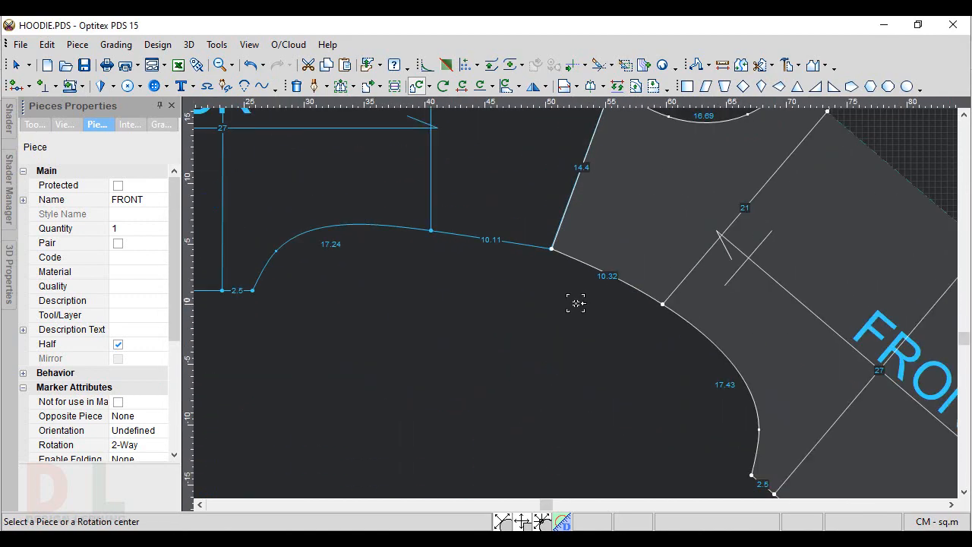
pyautogui.scroll(-2, 575, 303)
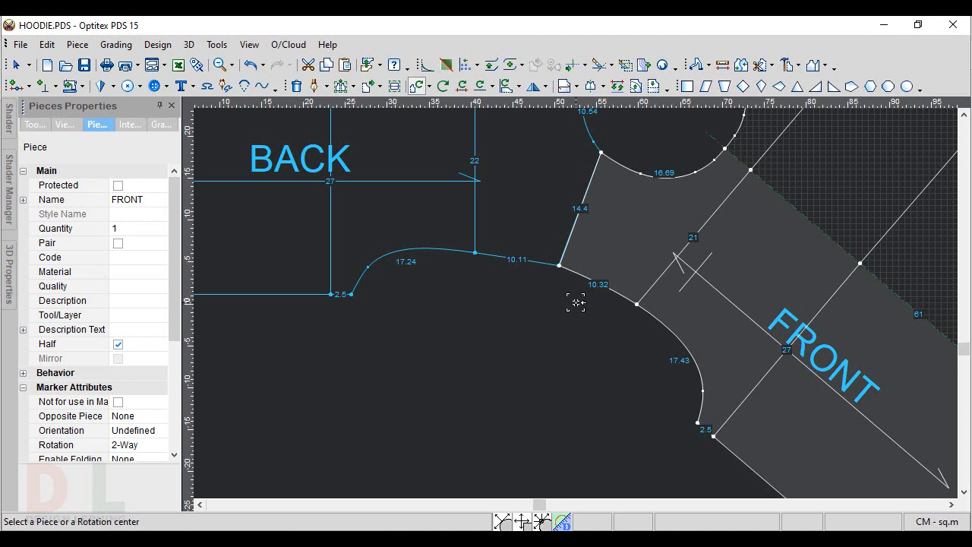
pyautogui.scroll(3, 590, 245)
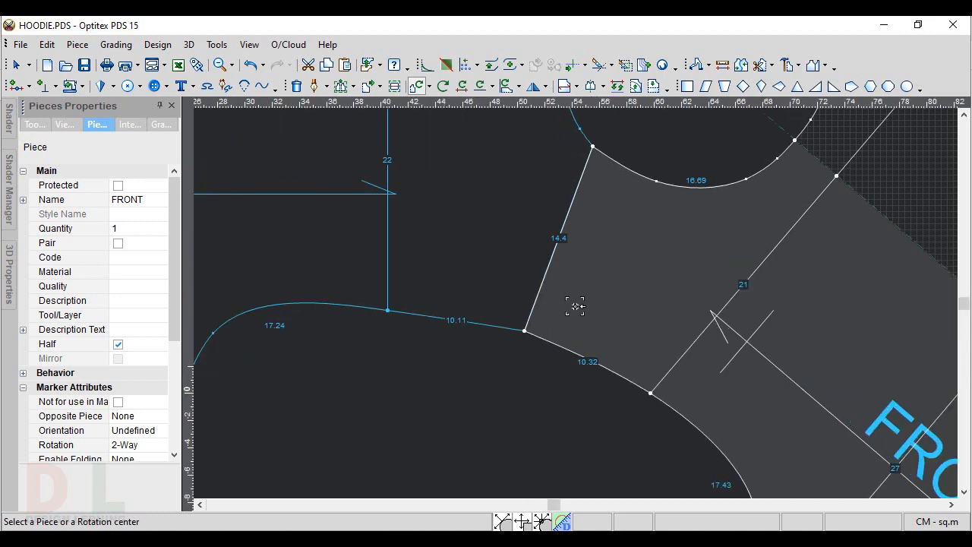
pyautogui.scroll(-2, 576, 303)
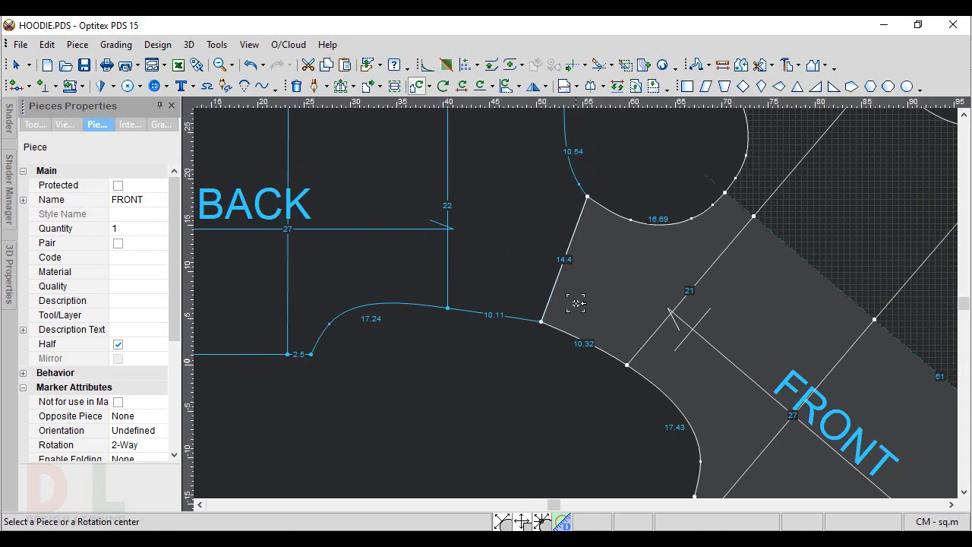
pyautogui.scroll(1, 575, 303)
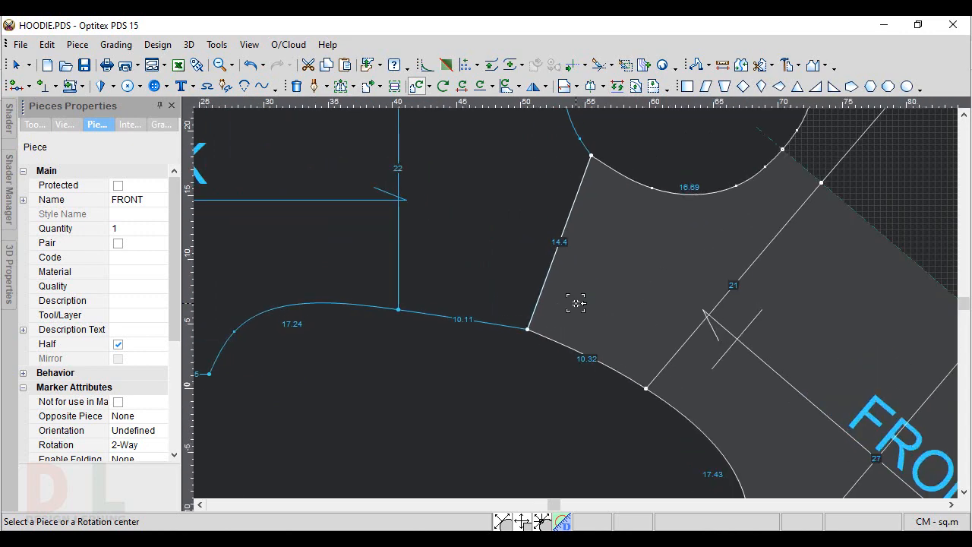
pyautogui.scroll(-2, 575, 303)
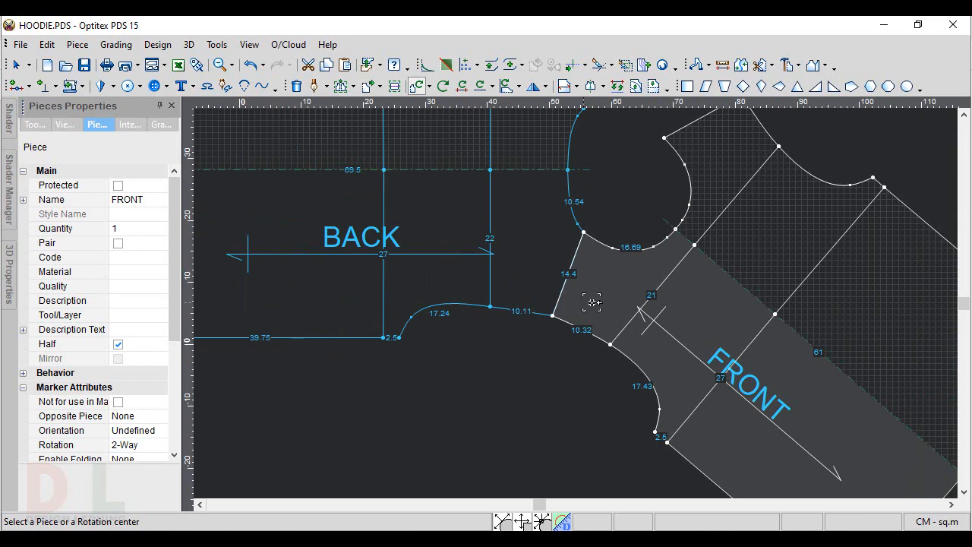
# - Turn the FRONT piece back to horizontal along its baseline and place it apart from BACK
pyautogui.scroll(3, 547, 326)
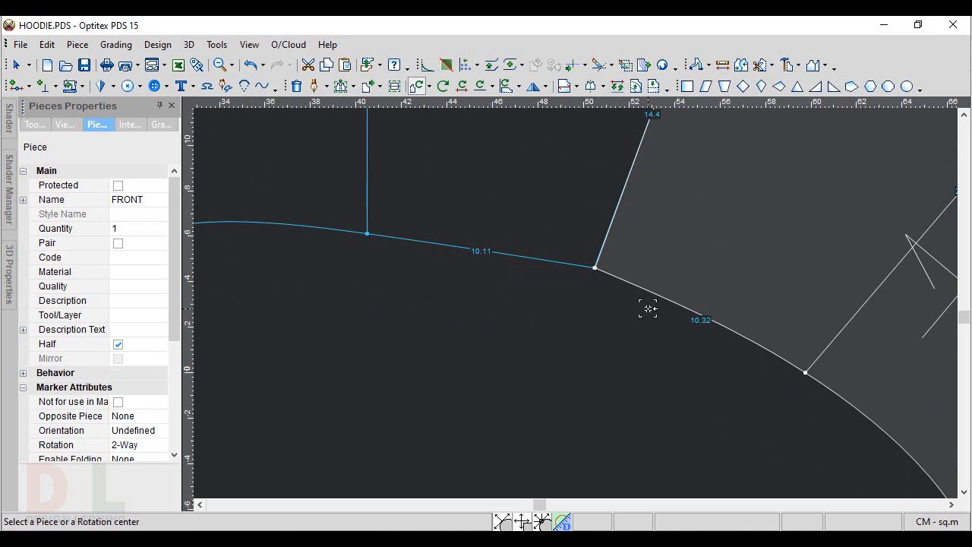
pyautogui.scroll(-3, 575, 302)
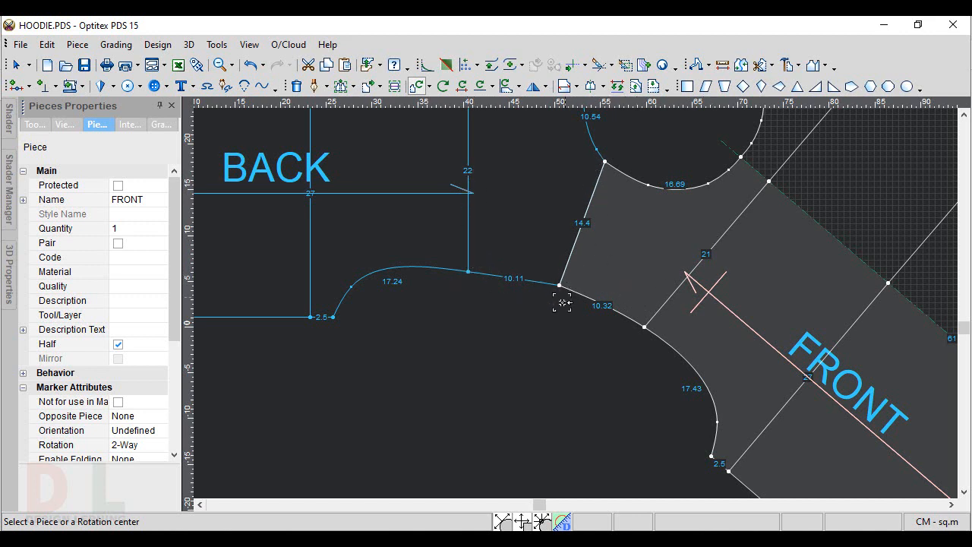
pyautogui.scroll(-2, 575, 303)
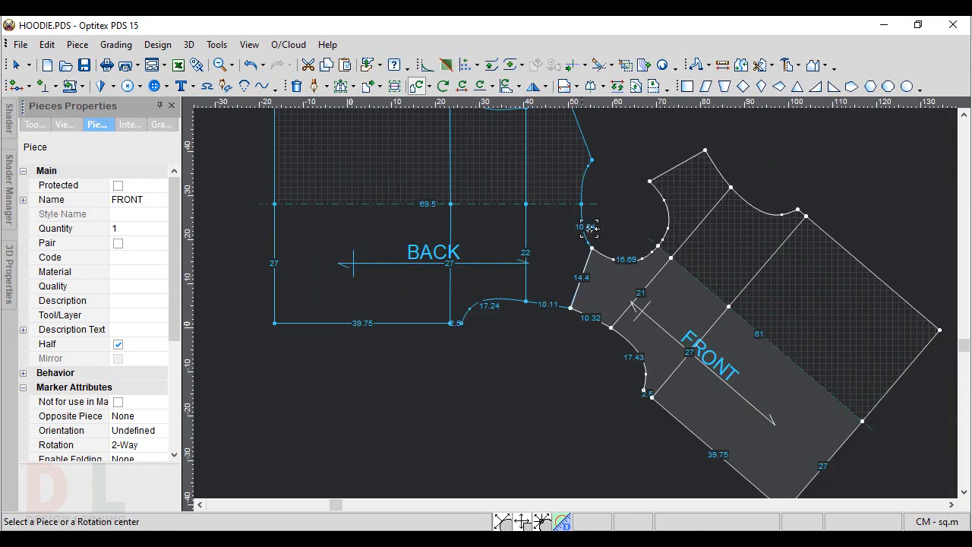
pyautogui.rightClick(623, 127)
pyautogui.click(659, 137)
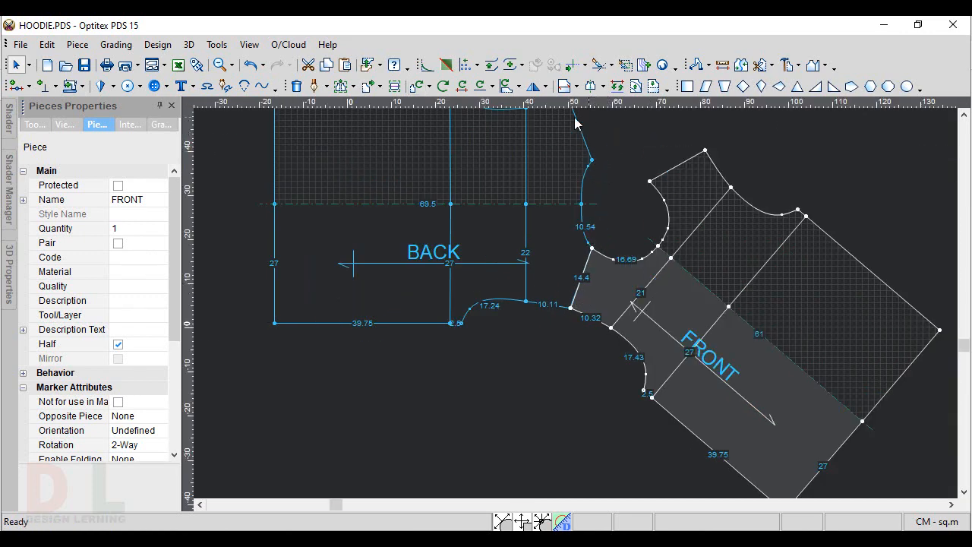
pyautogui.click(576, 91)
pyautogui.click(590, 128)
pyautogui.click(733, 261)
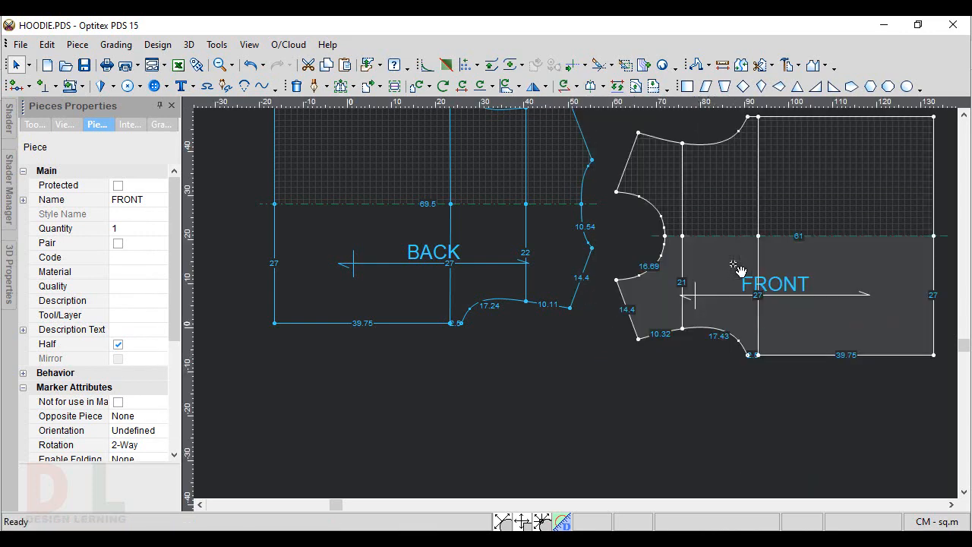
# - Reposition the FRONT piece beside BACK until their mirror lines are roughly level
pyautogui.scroll(1, 612, 257)
pyautogui.scroll(1, 576, 310)
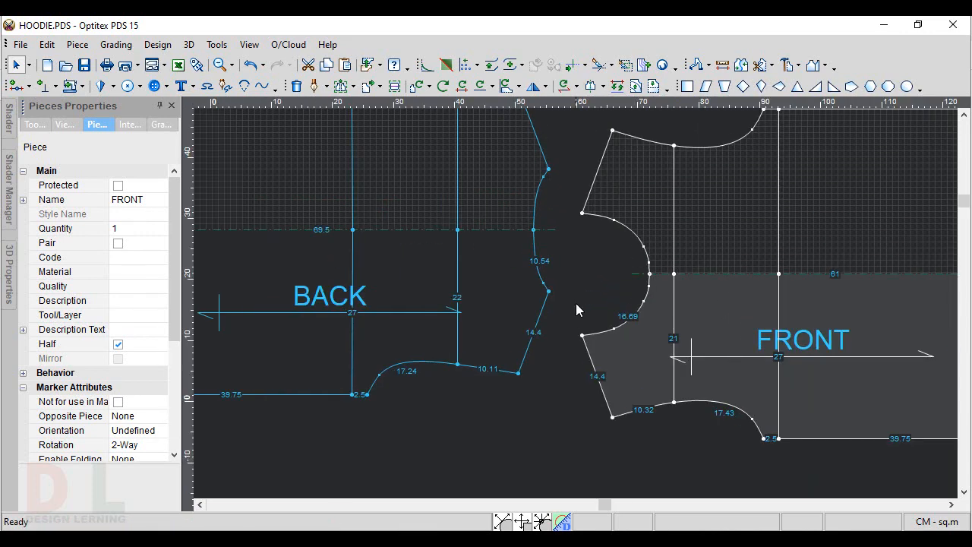
pyautogui.press('space')
pyautogui.click(705, 314)
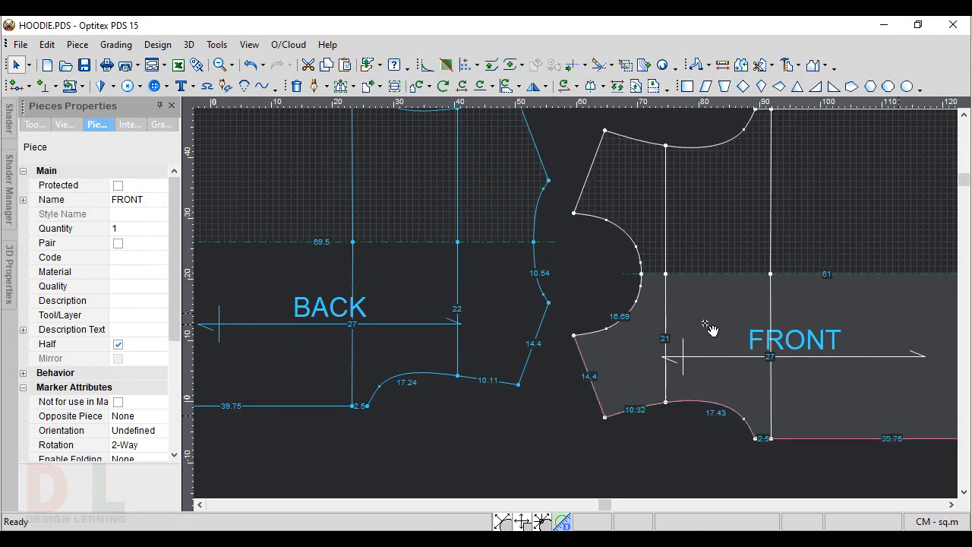
pyautogui.press('space')
pyautogui.click(708, 312)
pyautogui.press('space')
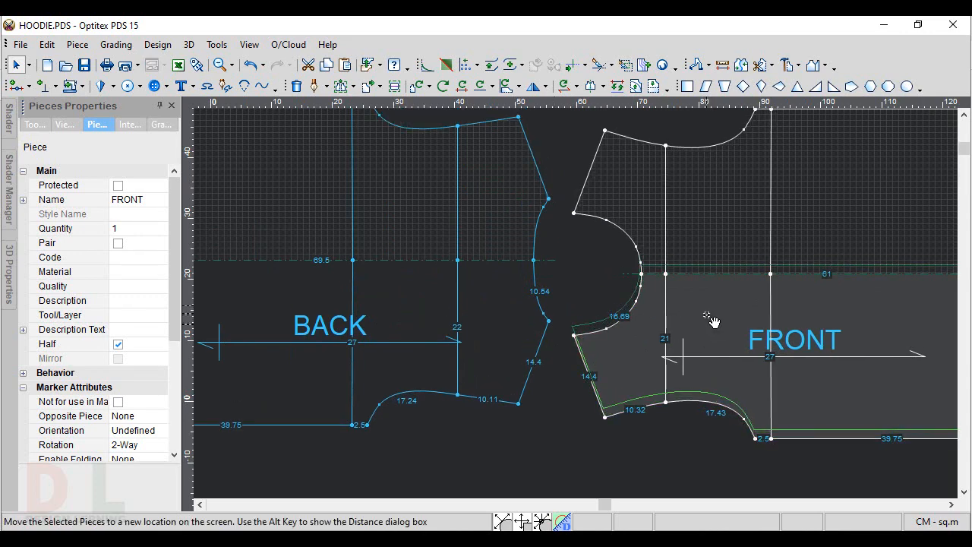
pyautogui.click(706, 315)
pyautogui.scroll(-1, 725, 395)
pyautogui.scroll(1, 580, 307)
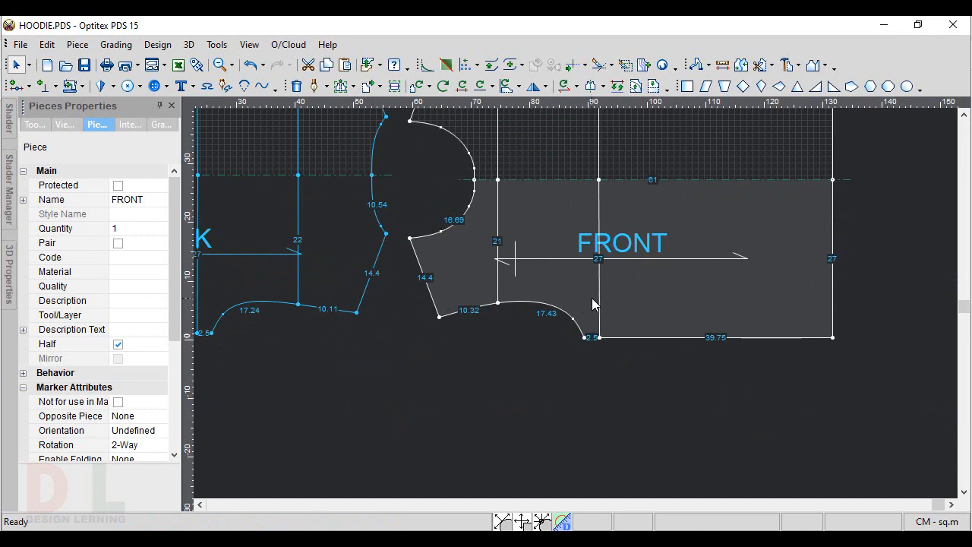
# - Move the FRONT points from the shoulder tip along the armhole to the side seam by -0.5 cm in X
pyautogui.press('m')
pyautogui.moveTo(414, 288); pyautogui.dragTo(662, 375)
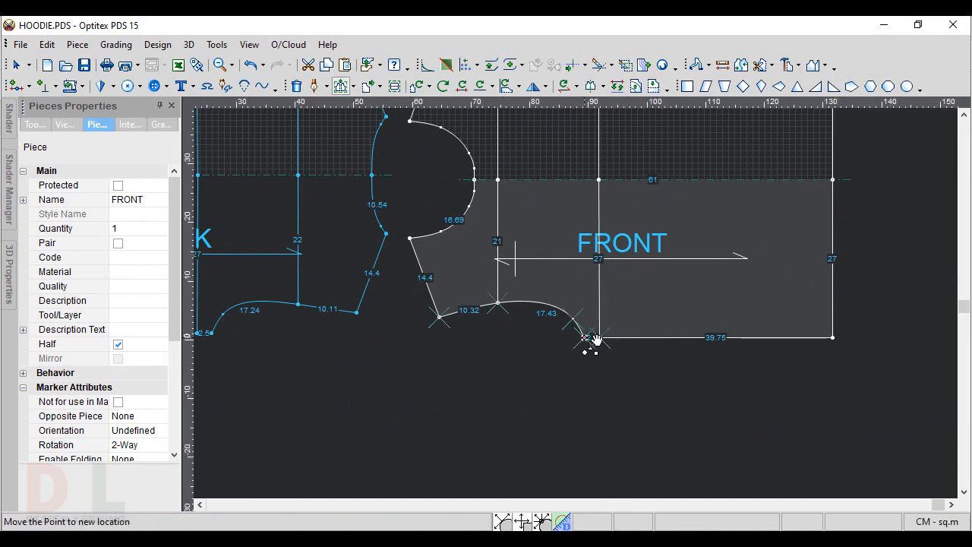
pyautogui.click(596, 340)
pyautogui.write('-0.5')
pyautogui.press('Return')
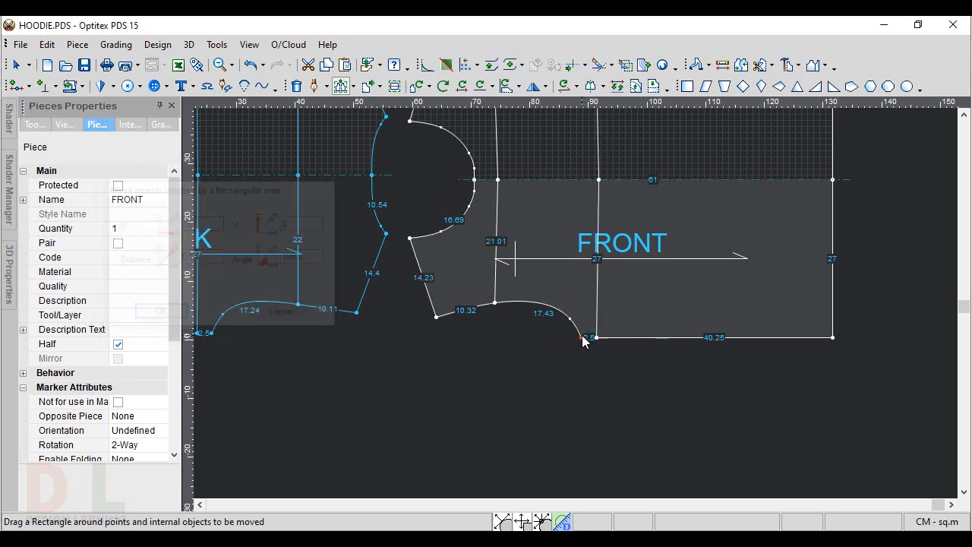
# - Move the two FRONT cross-line points on the mirror line by -0.5 cm in X
pyautogui.moveTo(512, 173); pyautogui.dragTo(655, 204)
pyautogui.click(600, 182)
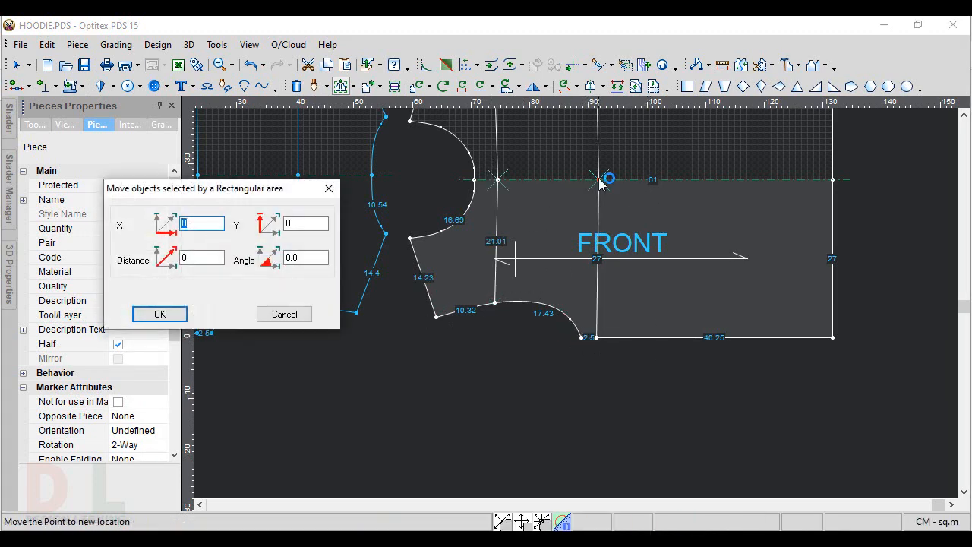
pyautogui.write('-.5')
pyautogui.press('Return')
# - Move the BACK points from the shoulder tip along the armhole to the side seam by 0.5 cm in X
pyautogui.scroll(-3, 428, 314)
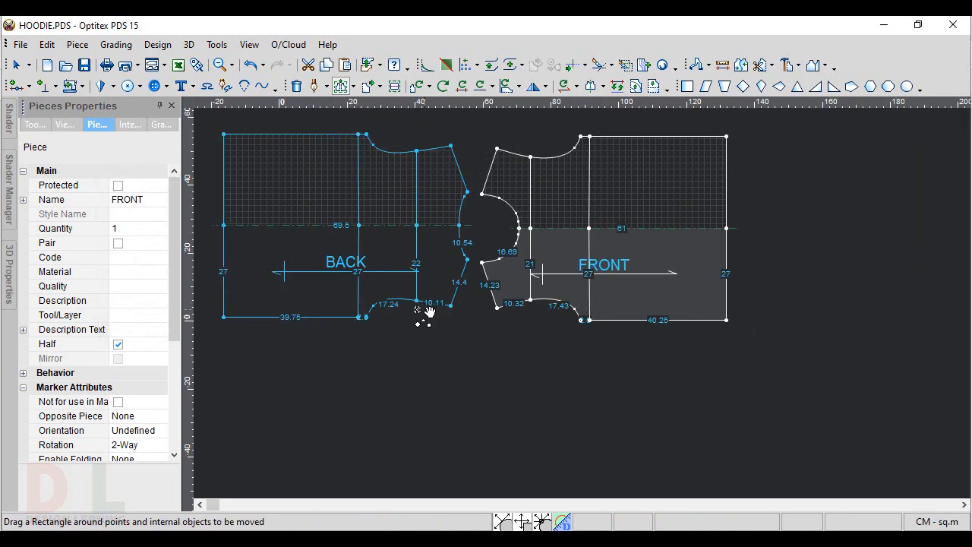
pyautogui.scroll(4, 559, 293)
pyautogui.moveTo(412, 262); pyautogui.dragTo(687, 372)
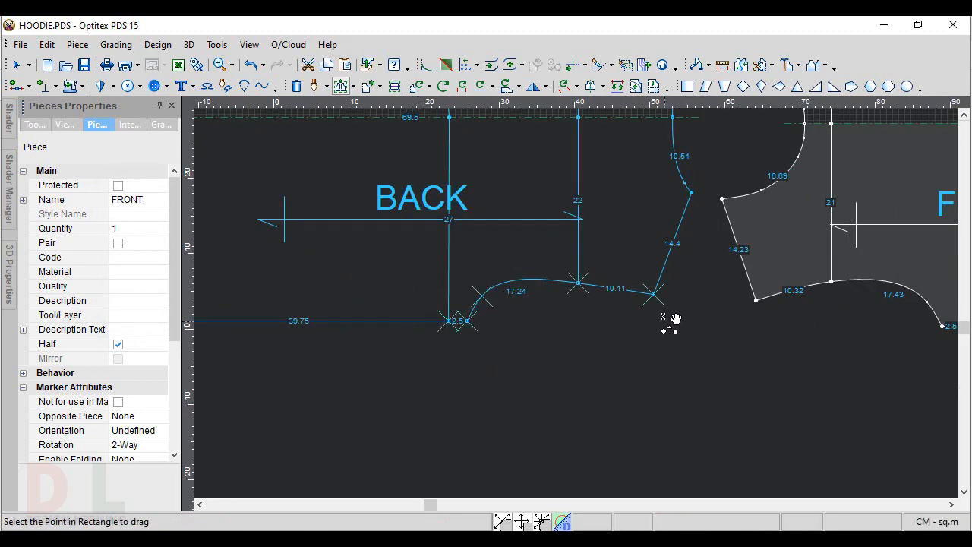
pyautogui.click(655, 294)
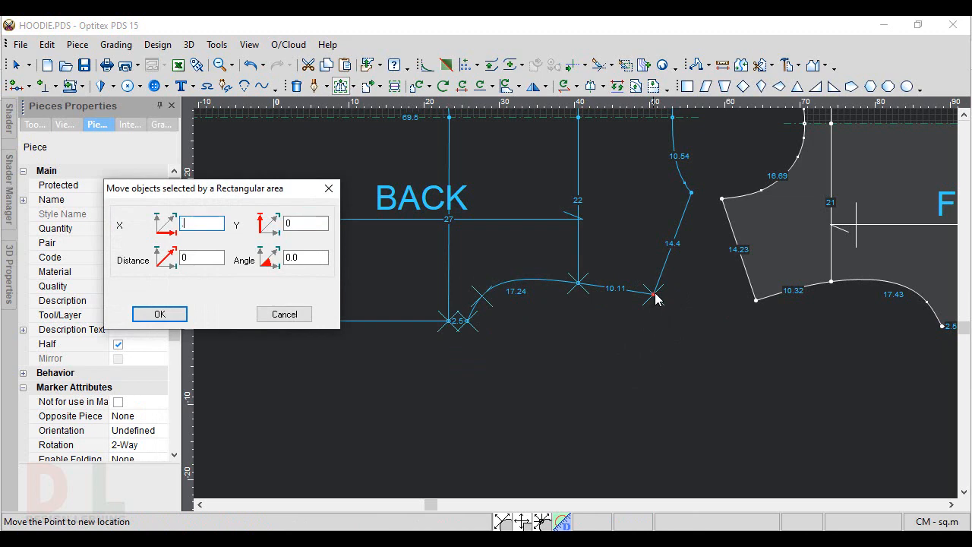
pyautogui.press('Escape')
# - Move the two BACK cross-line points on the mirror line by 0.5 cm in X
pyautogui.scroll(-3, 575, 281)
pyautogui.scroll(3, 451, 249)
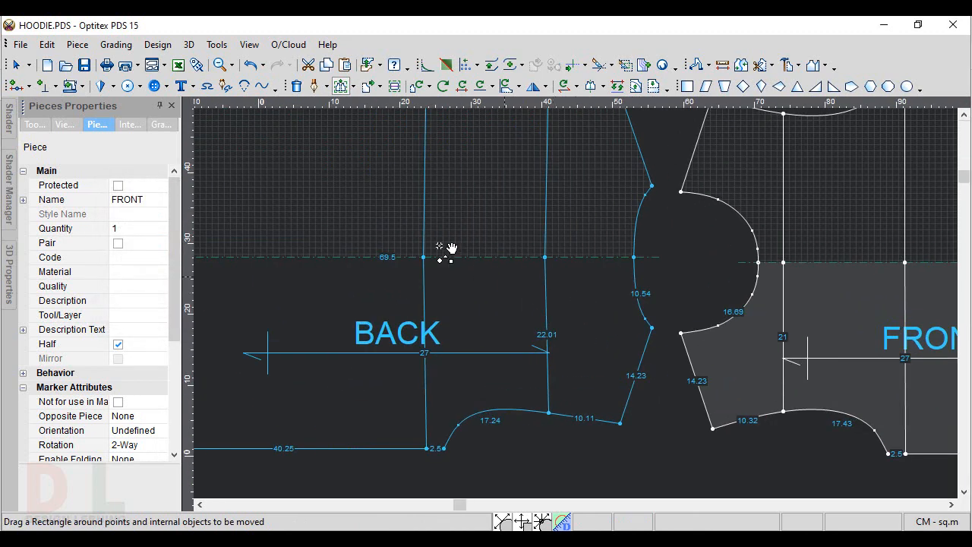
pyautogui.moveTo(383, 219); pyautogui.dragTo(562, 298)
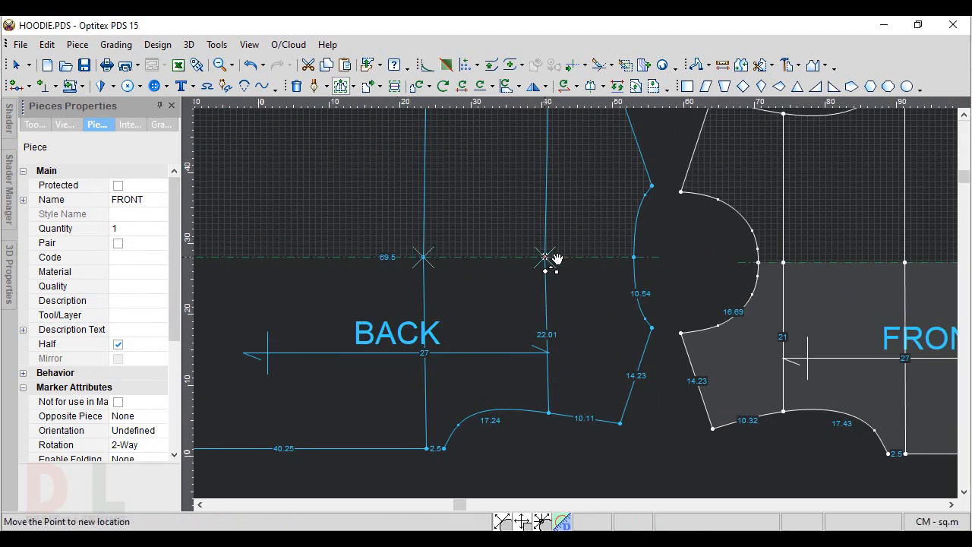
pyautogui.click(546, 258)
pyautogui.press('Escape')
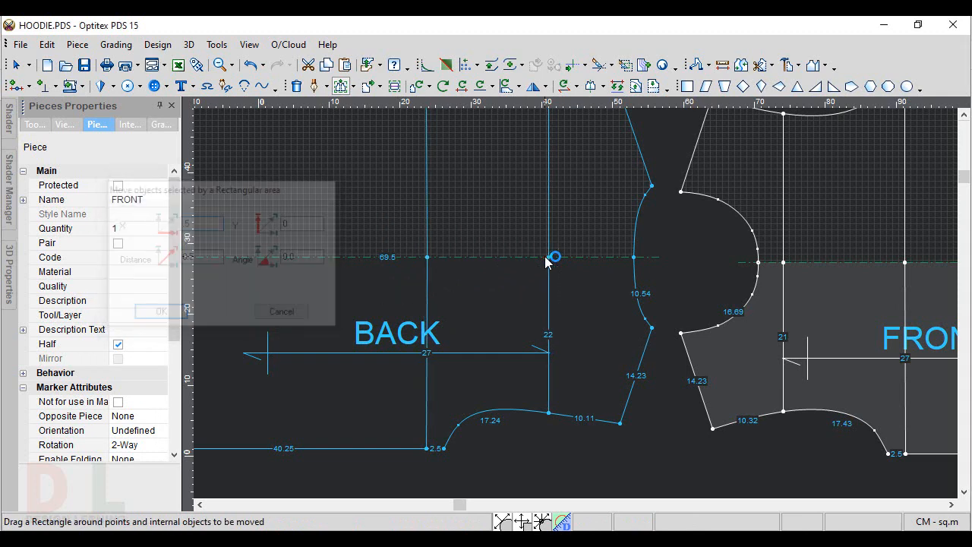
pyautogui.scroll(-3, 630, 347)
pyautogui.rightClick(606, 248)
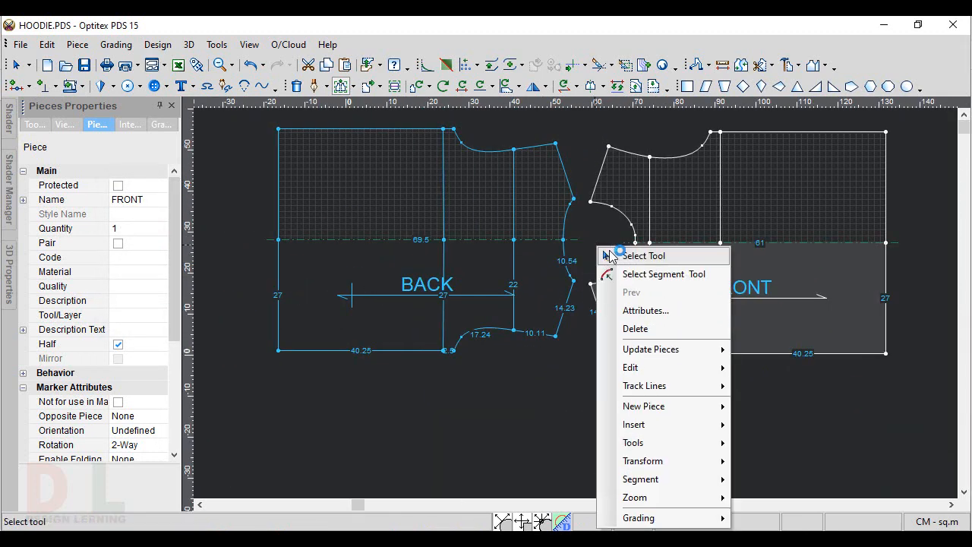
pyautogui.click(609, 256)
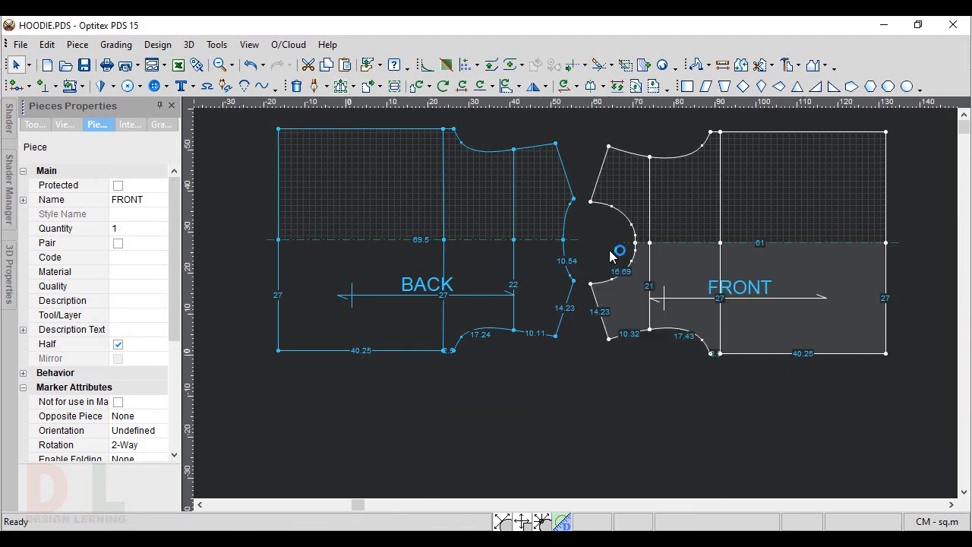
pyautogui.scroll(3, 577, 309)
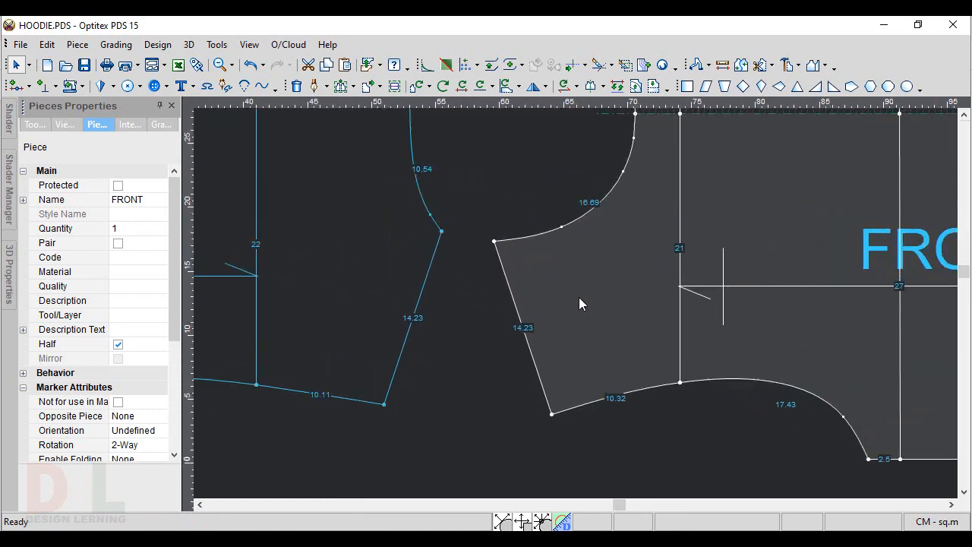
pyautogui.click(416, 85)
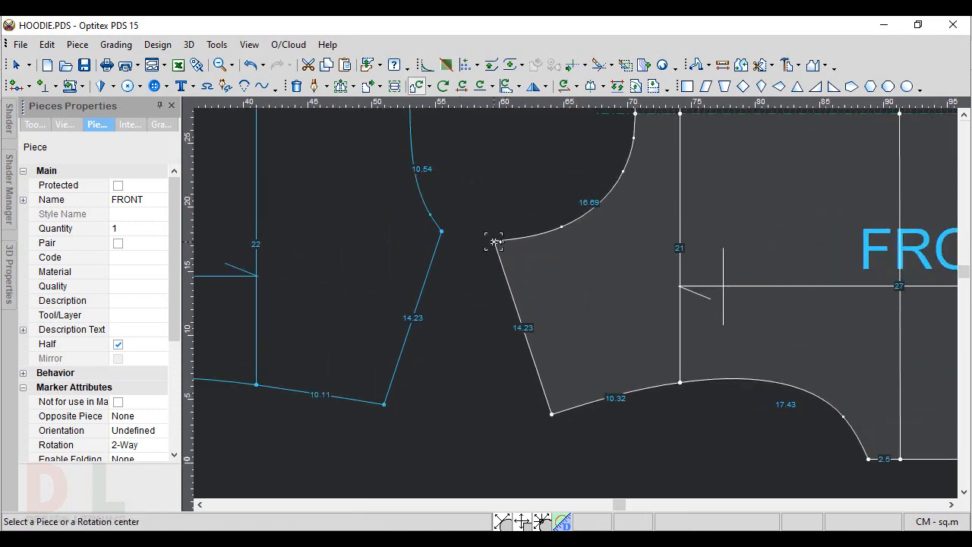
pyautogui.click(494, 242)
pyautogui.click(959, 356)
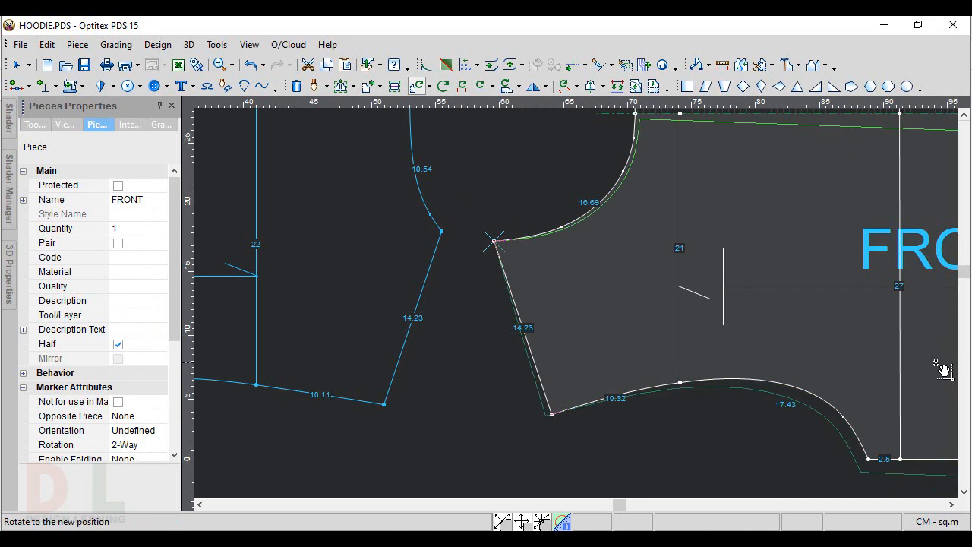
pyautogui.click(788, 276)
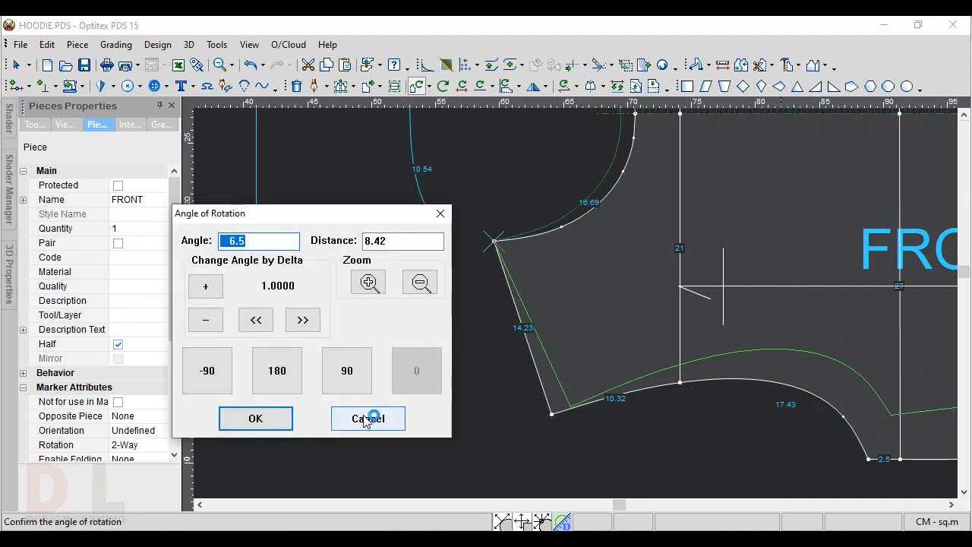
pyautogui.click(367, 419)
# - Join FRONT's neck-shoulder corner to BACK's matching corner and rotate FRONT about it until the shoulder seams align
pyautogui.moveTo(494, 242); pyautogui.dragTo(443, 269)
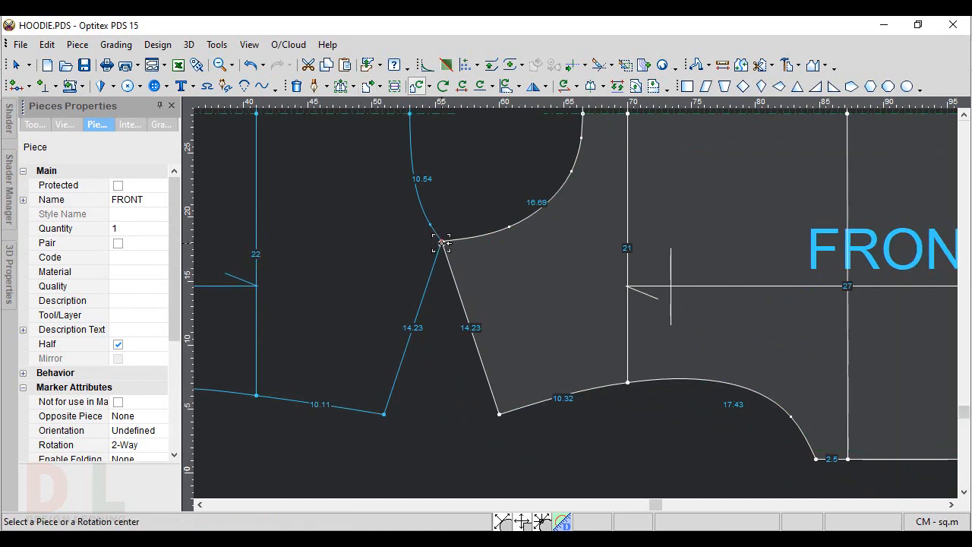
pyautogui.click(441, 241)
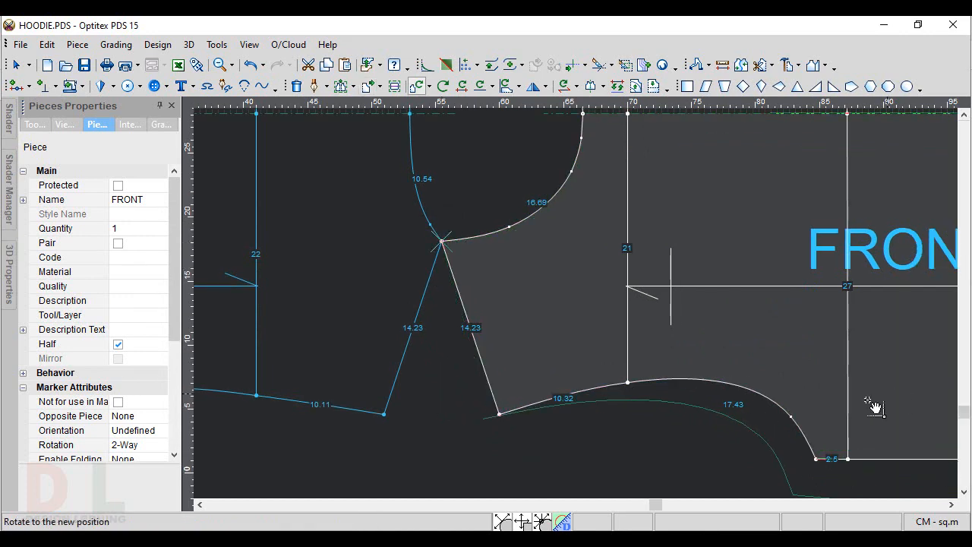
pyautogui.click(611, 440)
pyautogui.click(255, 418)
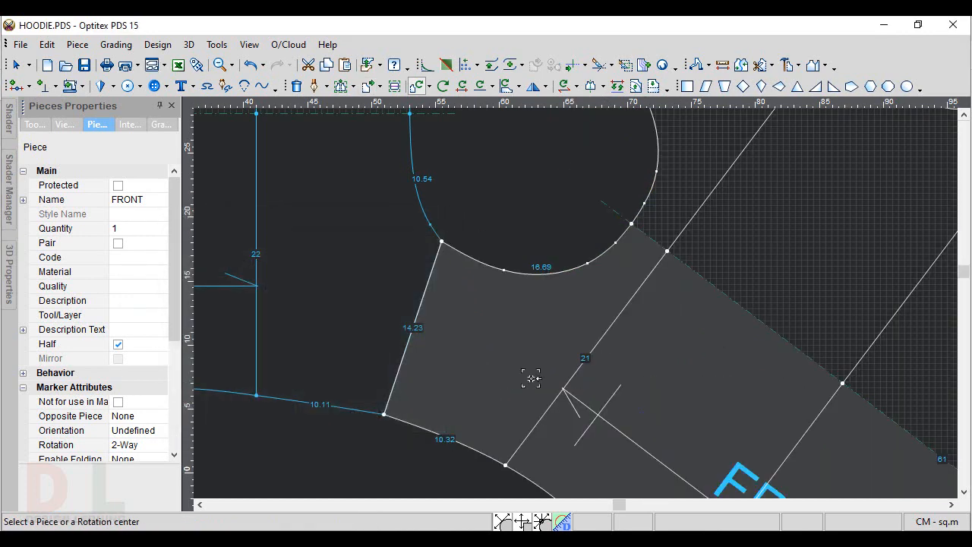
# - Check the armhole curve across the joined shoulder tip and undo the rotation of FRONT
pyautogui.scroll(-3, 529, 378)
pyautogui.scroll(5, 540, 288)
pyautogui.scroll(1, 575, 303)
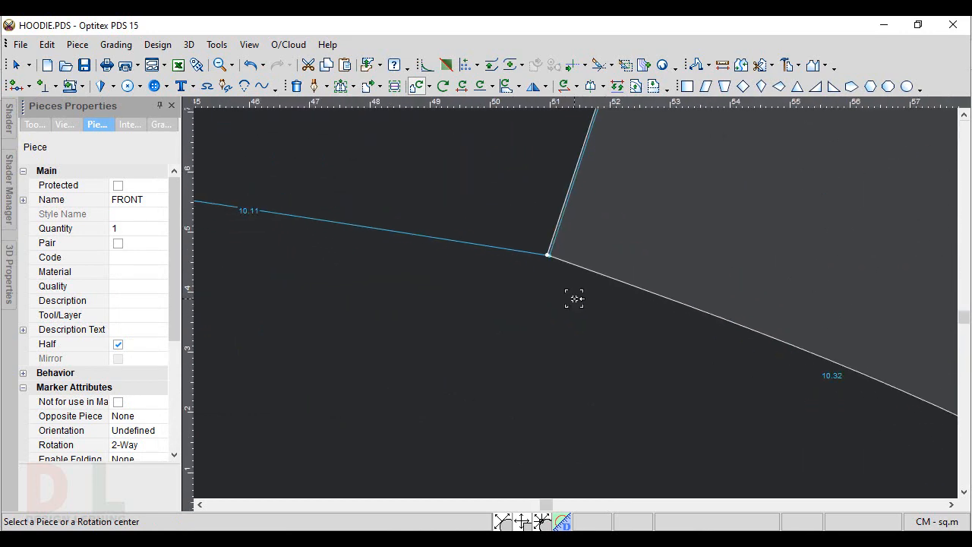
pyautogui.scroll(-6, 576, 303)
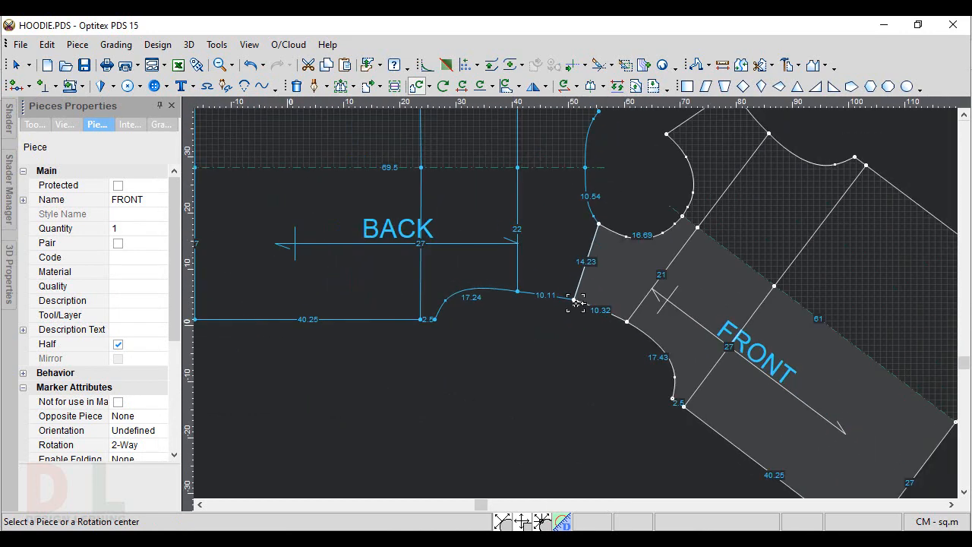
pyautogui.hotkey('ctrl', 'z')
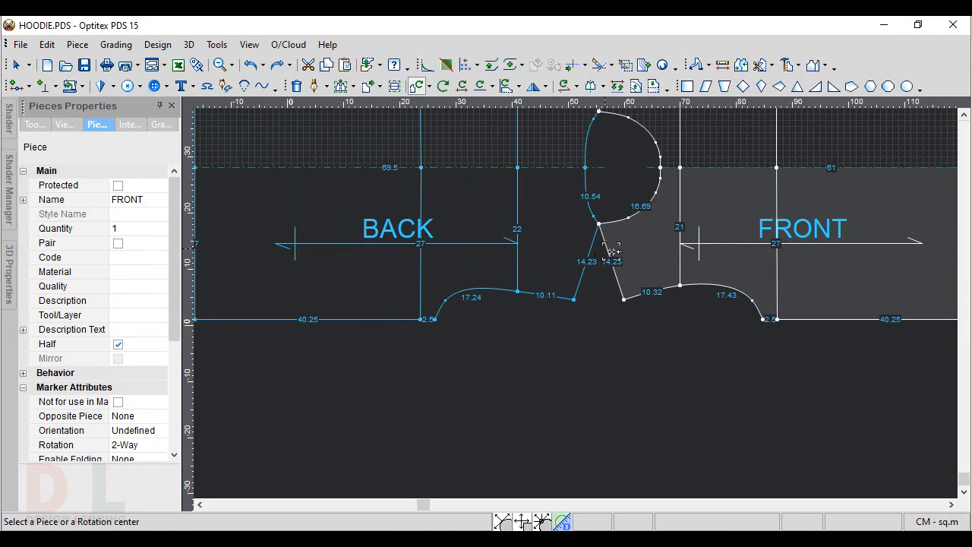
pyautogui.click(599, 271)
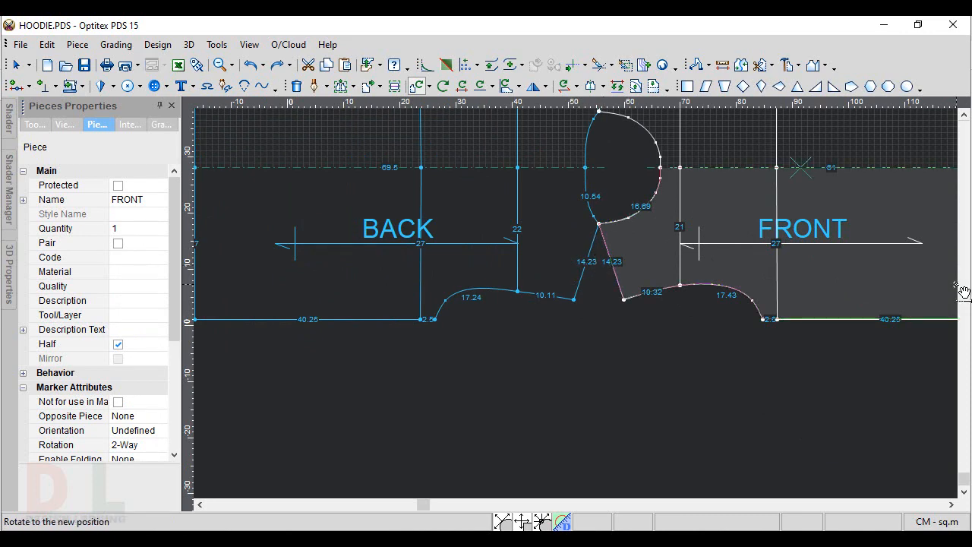
pyautogui.rightClick(961, 292)
pyautogui.click(831, 295)
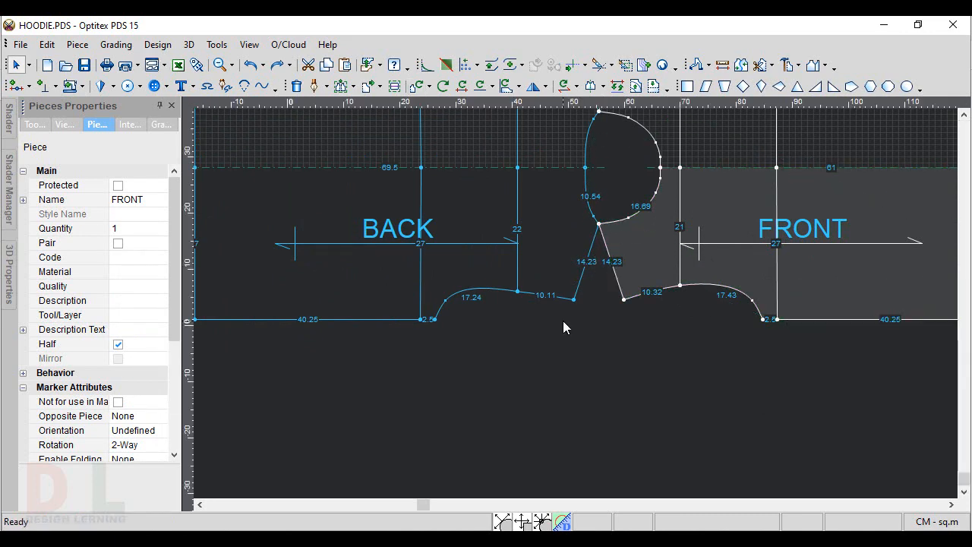
# - Move the FRONT points from the shoulder tip along the armhole to the side seam by -0.5 cm in X
pyautogui.press('p')
pyautogui.scroll(2, 707, 242)
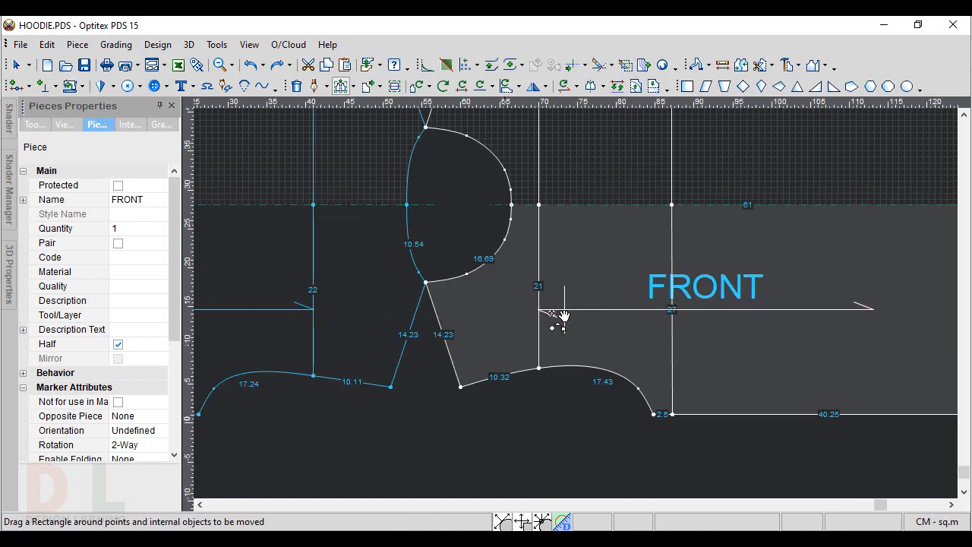
pyautogui.scroll(1, 501, 334)
pyautogui.moveTo(483, 319); pyautogui.dragTo(832, 427)
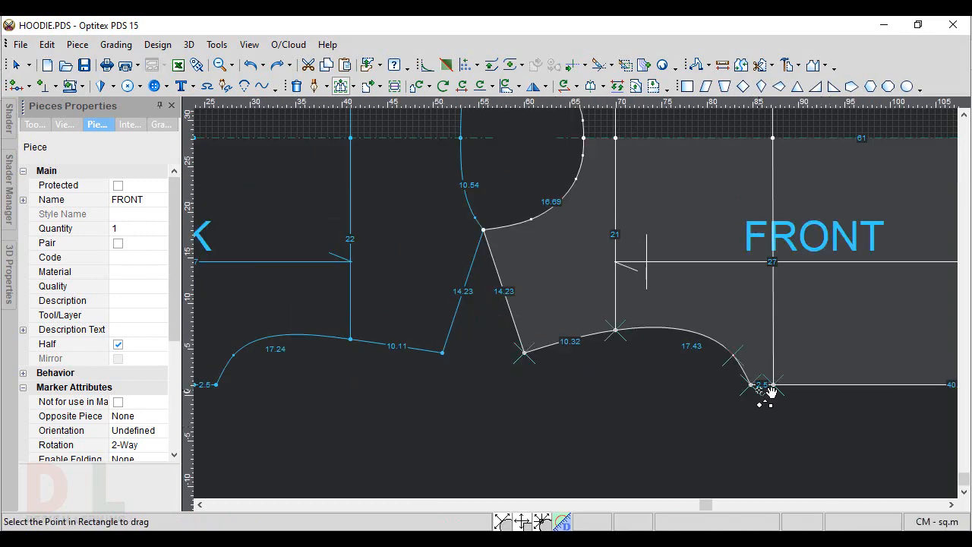
pyautogui.click(751, 385)
pyautogui.click(752, 386)
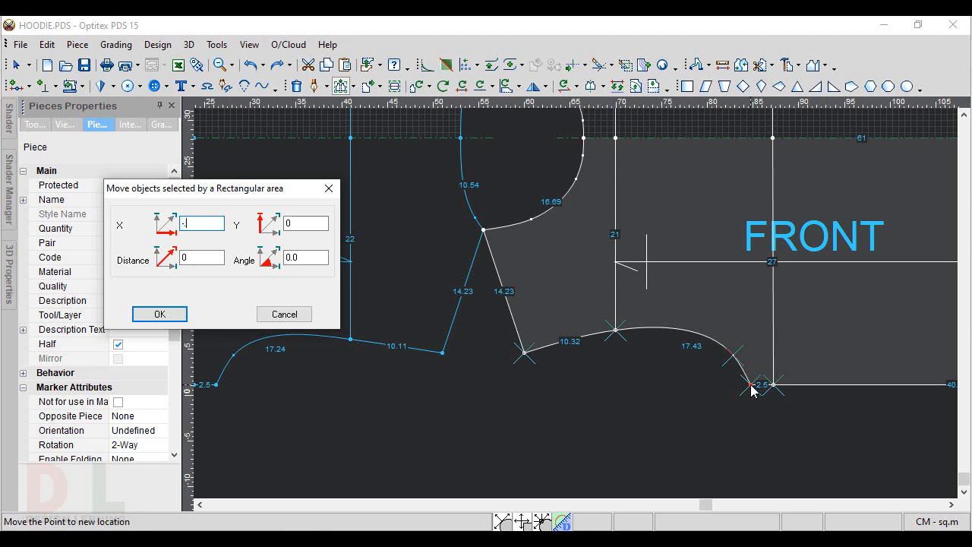
pyautogui.press('Return')
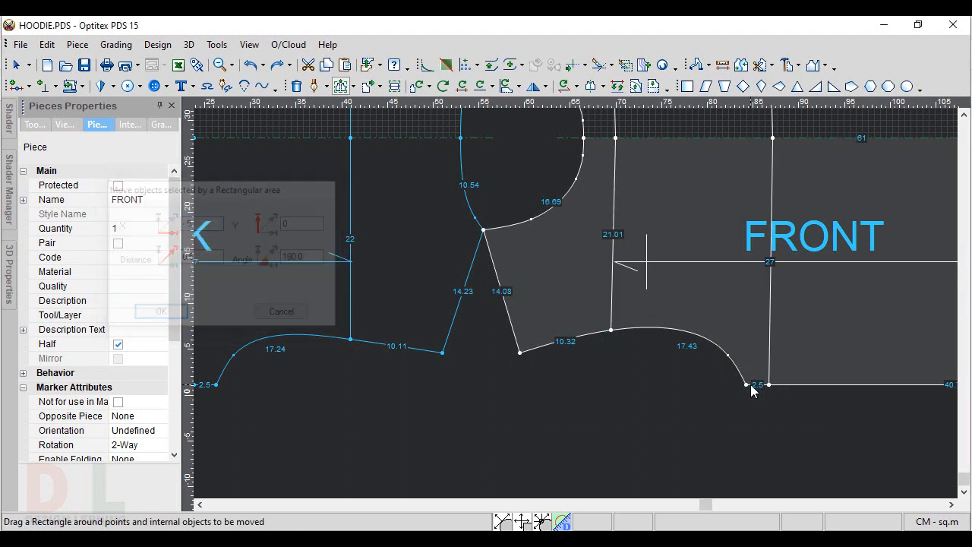
# - Move the two FRONT cross-line points on the mirror line by -0.5 cm in X
pyautogui.moveTo(615, 130); pyautogui.dragTo(848, 187)
pyautogui.click(782, 140)
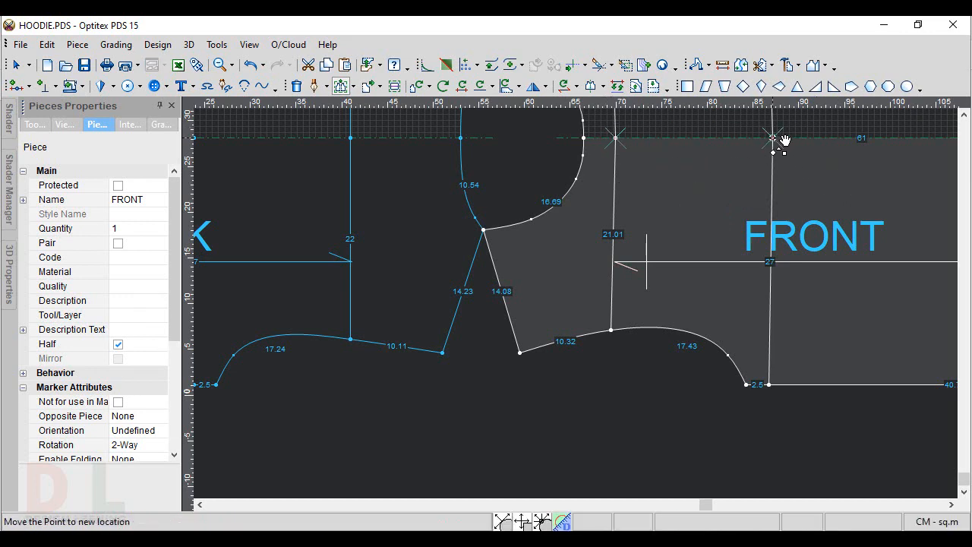
pyautogui.click(773, 141)
pyautogui.write('-.5')
pyautogui.press('Return')
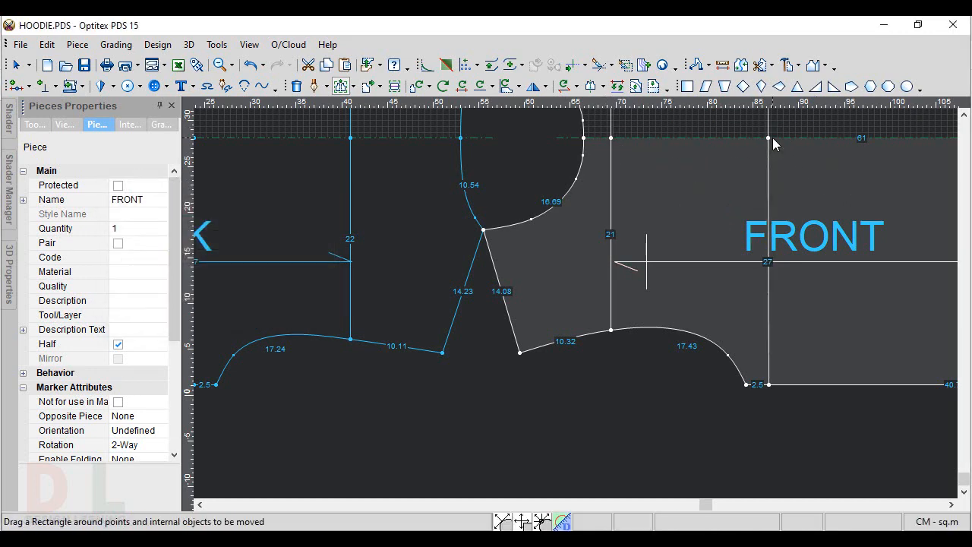
# - Move the BACK points from the shoulder tip along the armhole to the side seam by 0.5 cm in X
pyautogui.scroll(-2, 495, 290)
pyautogui.moveTo(375, 306); pyautogui.dragTo(562, 407)
pyautogui.click(555, 335)
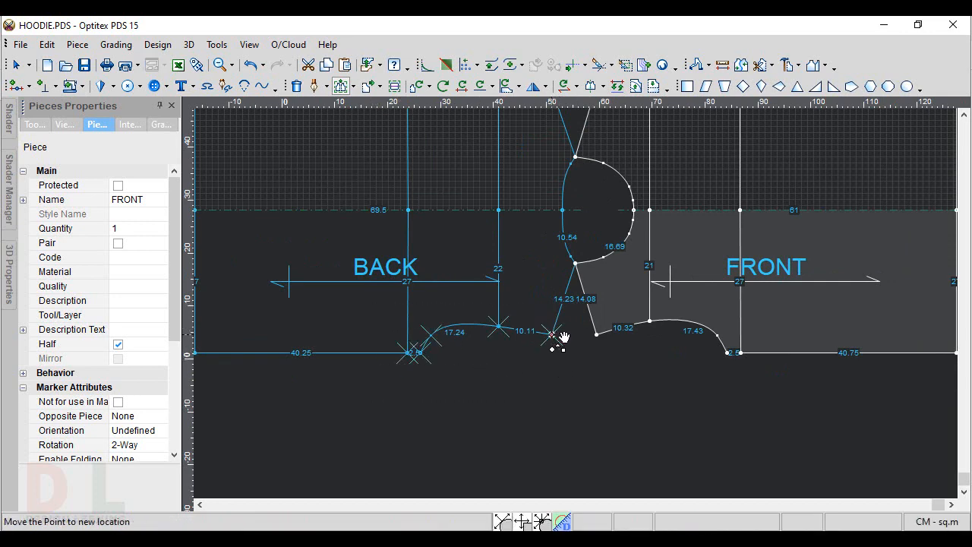
pyautogui.click(555, 335)
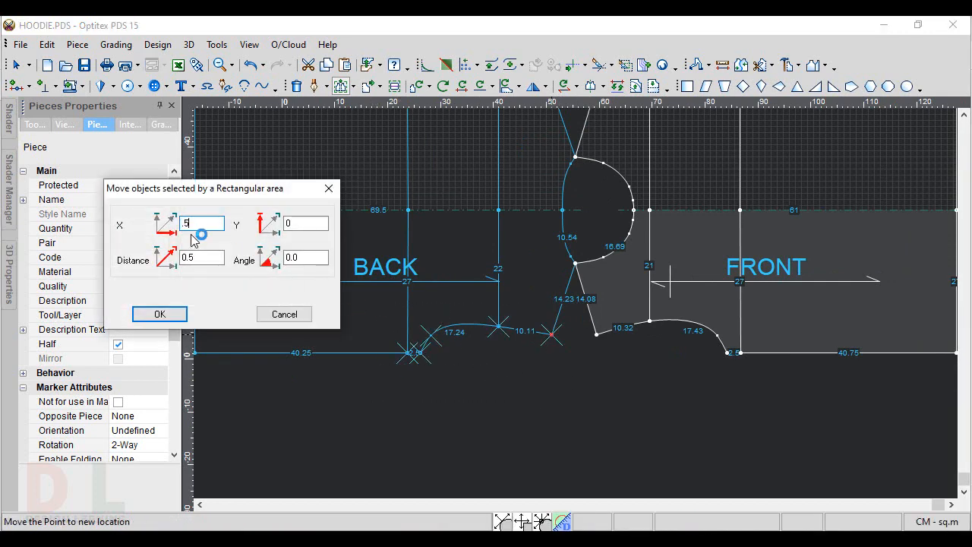
pyautogui.press('Return')
# - Move the two BACK cross-line points on the mirror line by 0.5 cm in X
pyautogui.moveTo(387, 188); pyautogui.dragTo(524, 251)
pyautogui.click(502, 212)
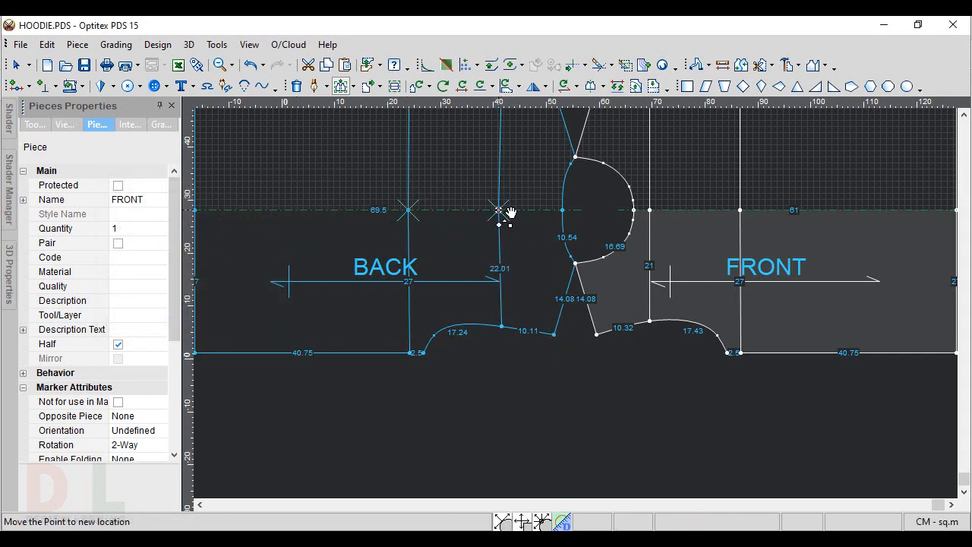
pyautogui.click(500, 212)
pyautogui.write('.5')
pyautogui.press('Return')
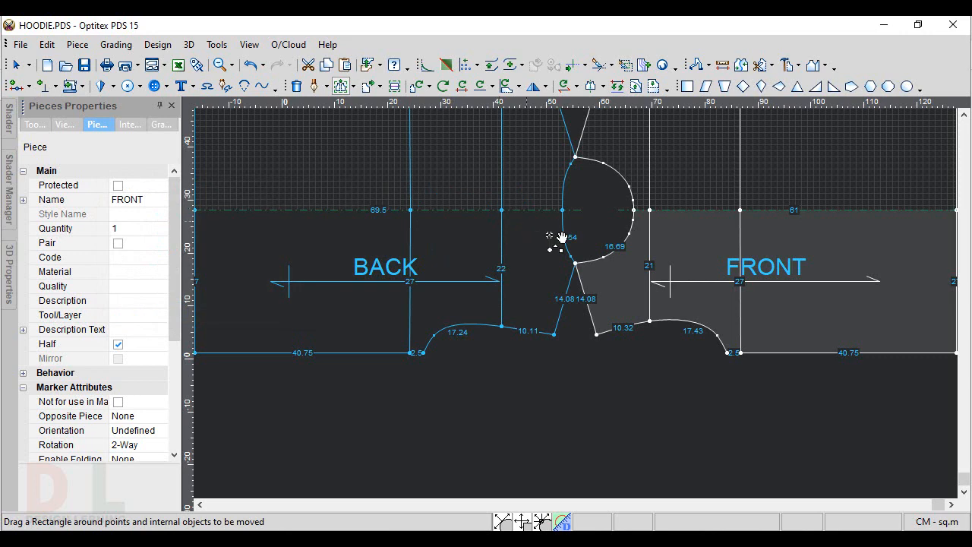
pyautogui.rightClick(600, 216)
pyautogui.click(616, 222)
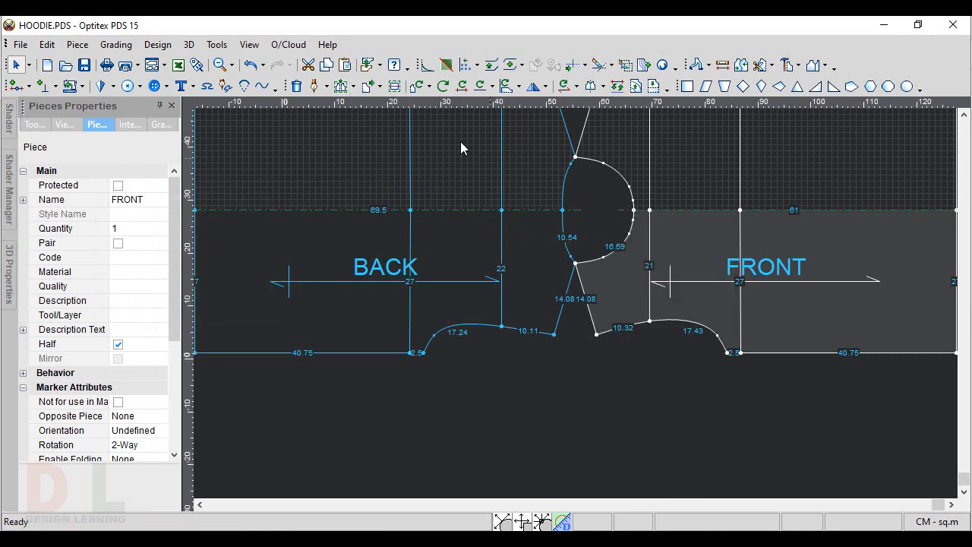
# - Rotate FRONT about the shared neck-shoulder corner by -32.8 degrees to lay its shoulder seam on BACK's
pyautogui.click(419, 86)
pyautogui.scroll(1, 603, 293)
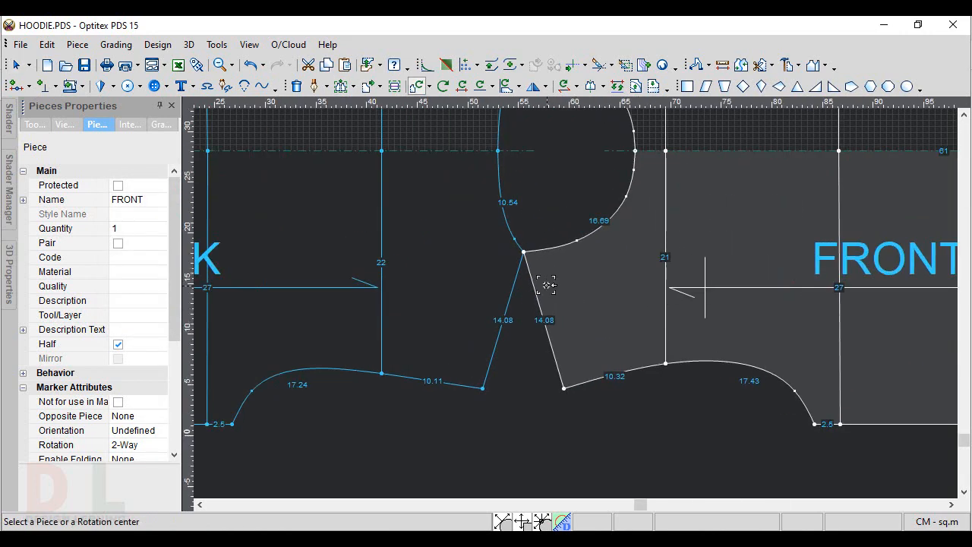
pyautogui.click(524, 251)
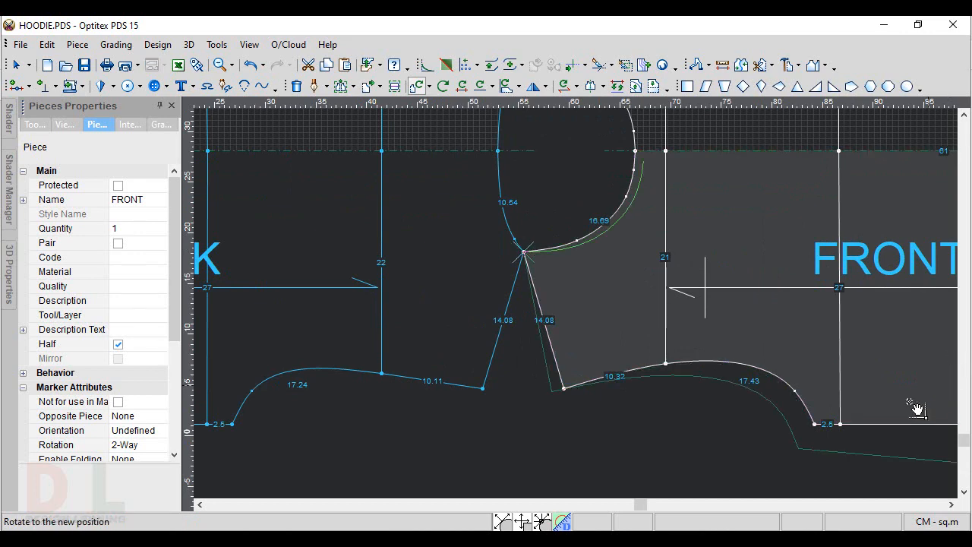
pyautogui.click(703, 436)
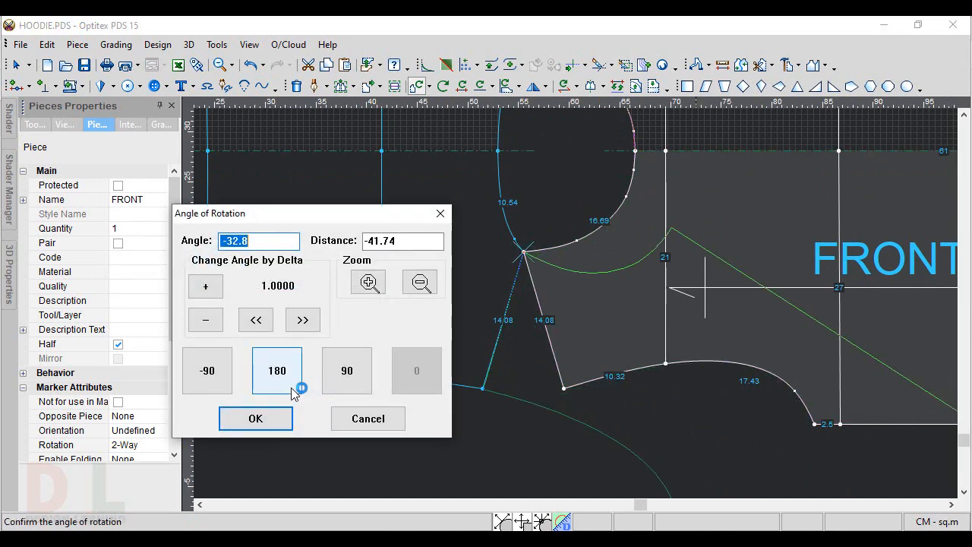
pyautogui.click(256, 417)
# - Check the armhole curve across the joined shoulder tip and undo the rotation of FRONT
pyautogui.scroll(2, 576, 303)
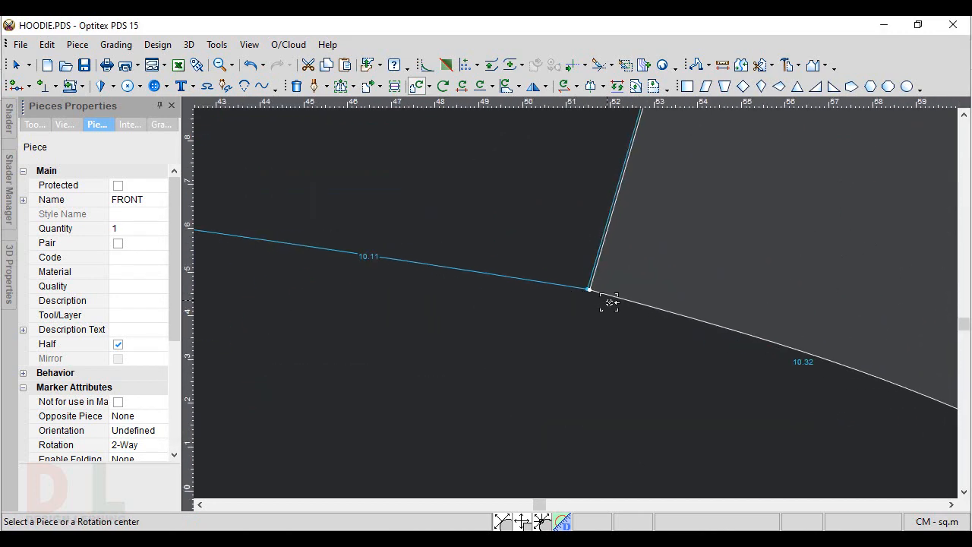
pyautogui.scroll(-3, 577, 301)
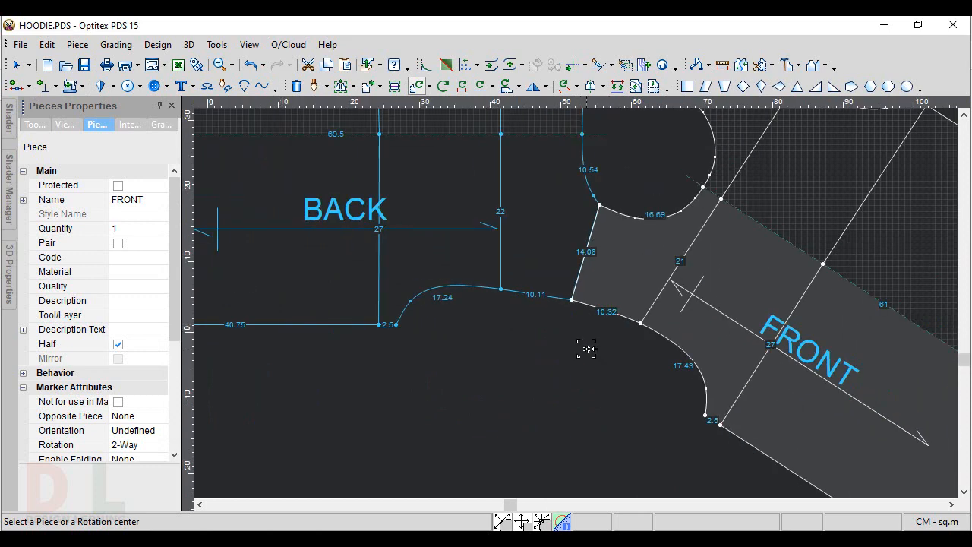
pyautogui.hotkey('ctrl', 'z')
pyautogui.scroll(-3, 575, 306)
pyautogui.rightClick(853, 227)
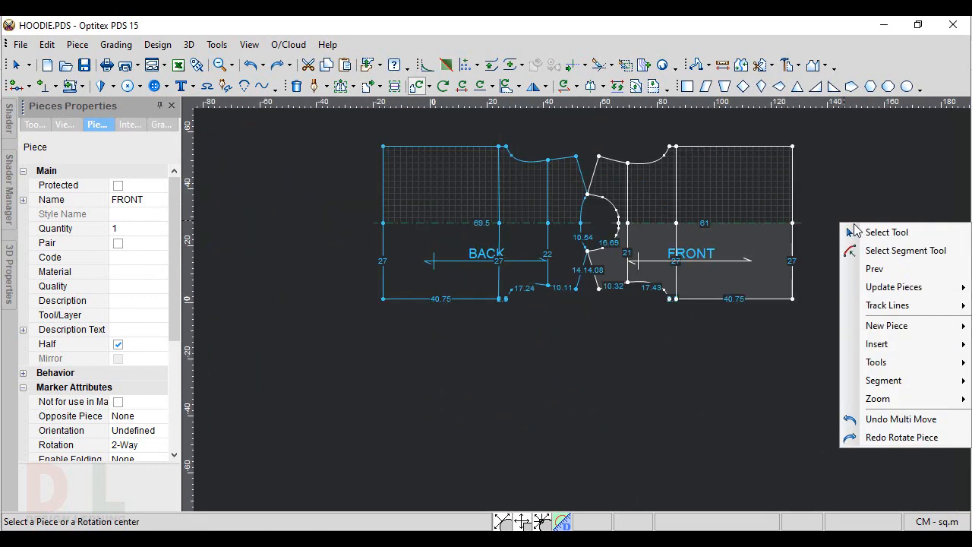
pyautogui.click(857, 232)
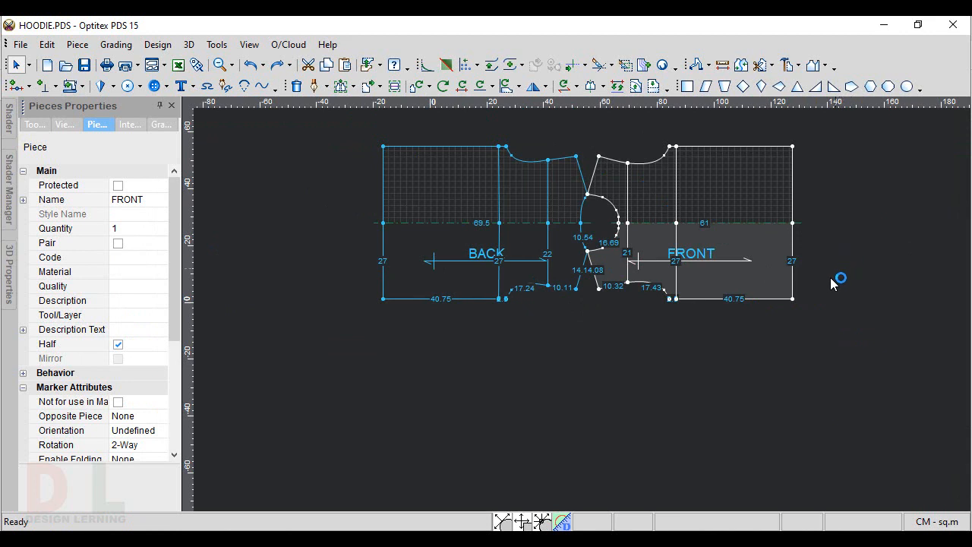
# - Flip FRONT horizontally and move it away from BACK into free space
pyautogui.click(534, 87)
pyautogui.moveTo(653, 277); pyautogui.dragTo(677, 278)
pyautogui.scroll(2, 795, 257)
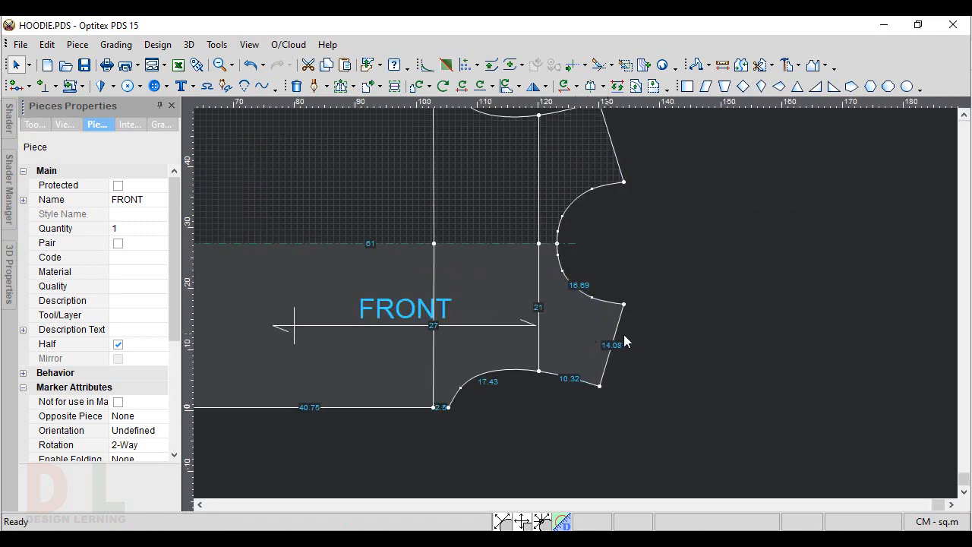
pyautogui.scroll(2, 624, 341)
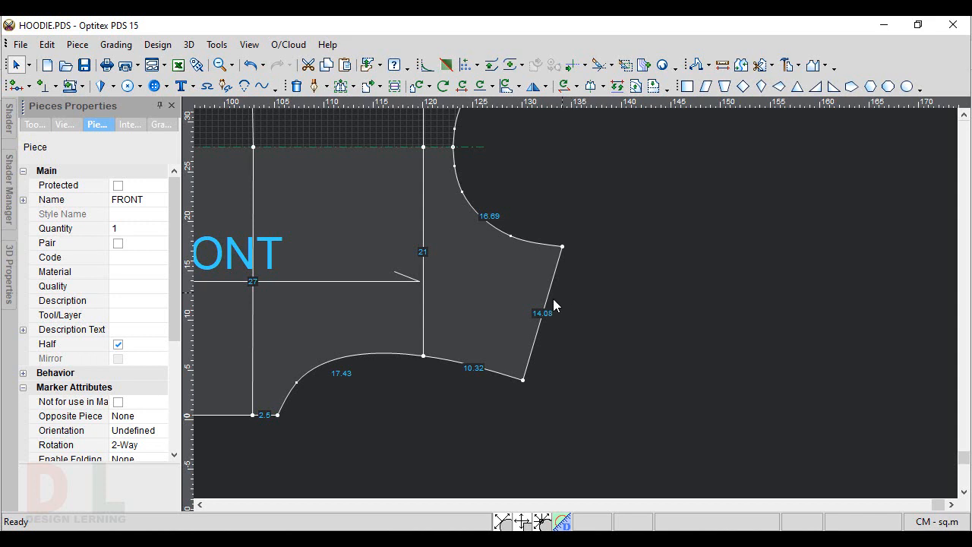
# - Switch to HOODIE.pdf in the browser, examine the hoodie photo and measurement chart, and return to Optitex PDS
pyautogui.click(342, 538)
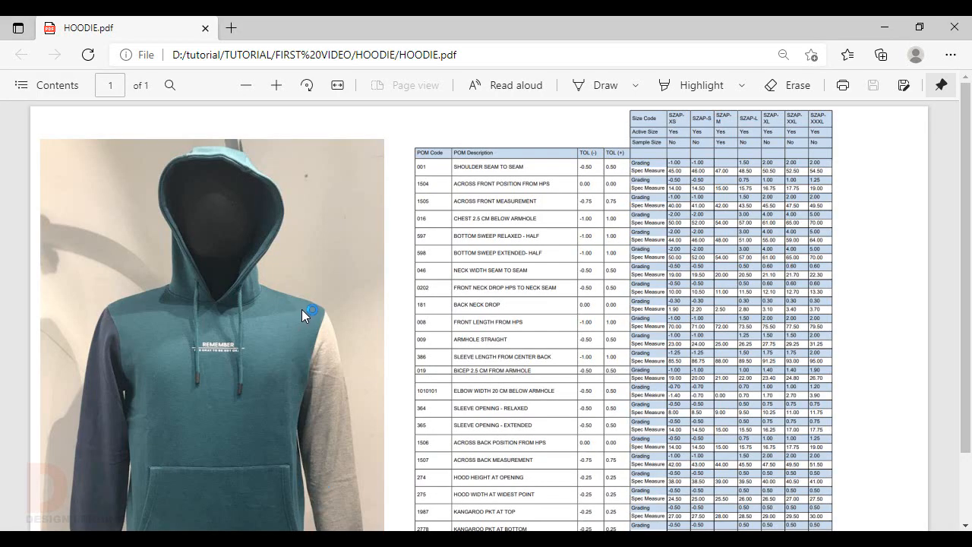
pyautogui.scroll(-2, 302, 309)
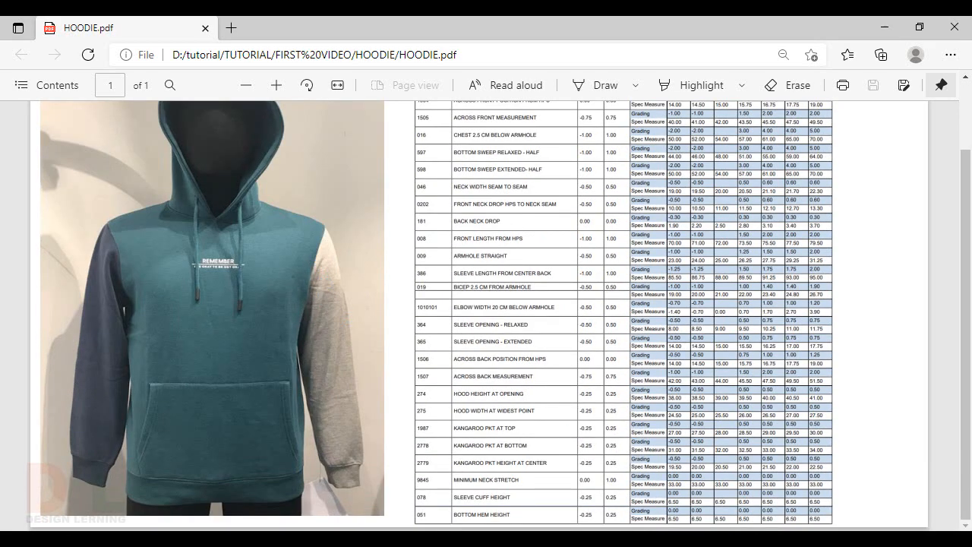
pyautogui.click(611, 538)
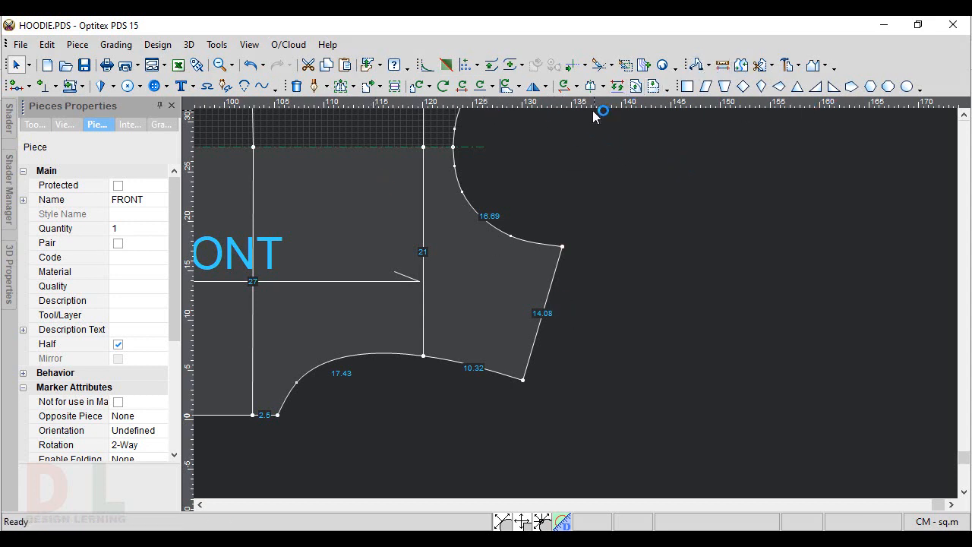
# - Begin a cut line across FRONT's shoulder at a neckline point 1.5 cm from the neck-shoulder corner
pyautogui.click(771, 65)
pyautogui.click(843, 106)
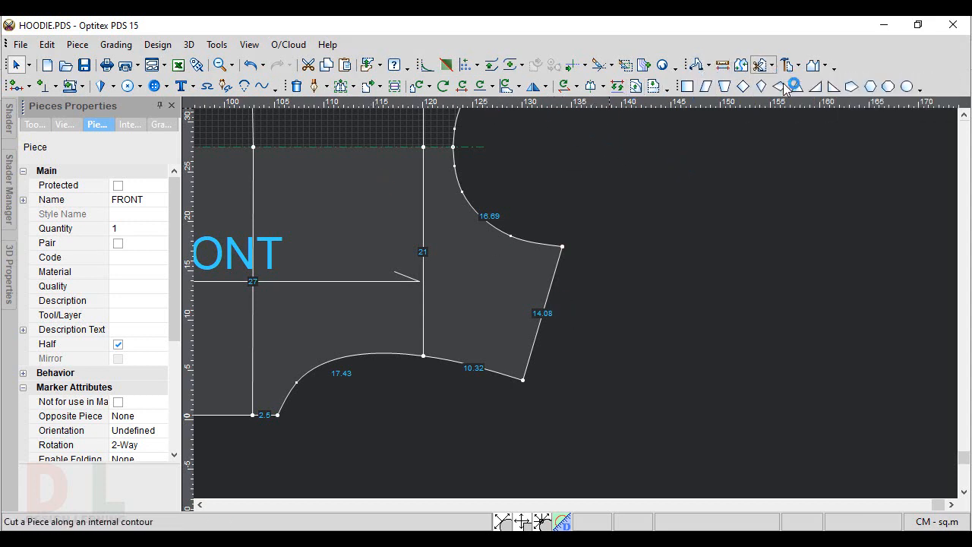
pyautogui.click(549, 246)
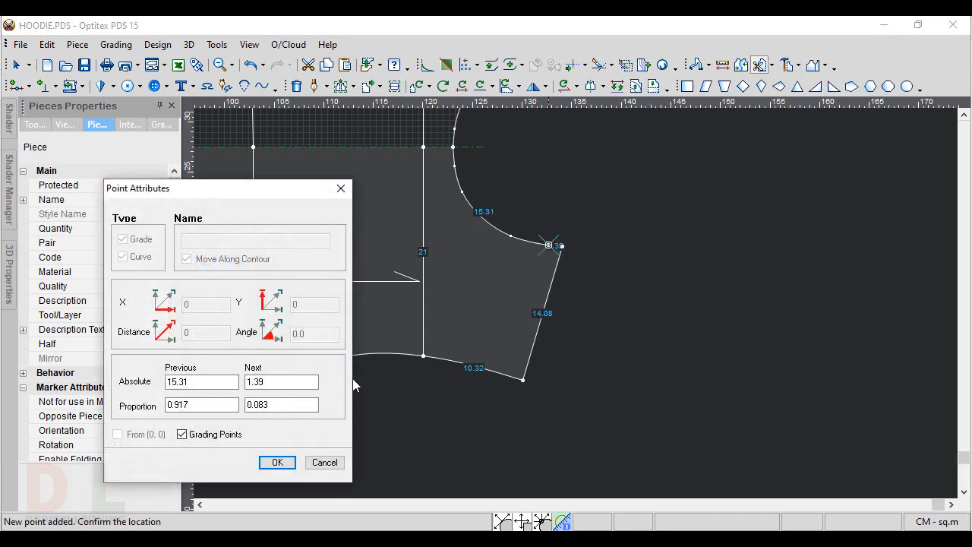
pyautogui.doubleClick(289, 382)
pyautogui.write('1')
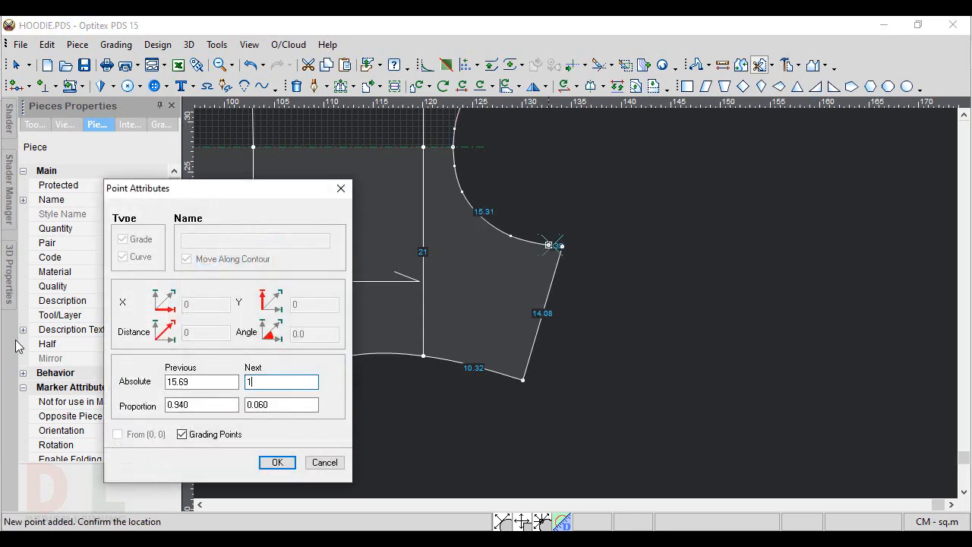
pyautogui.press('Return')
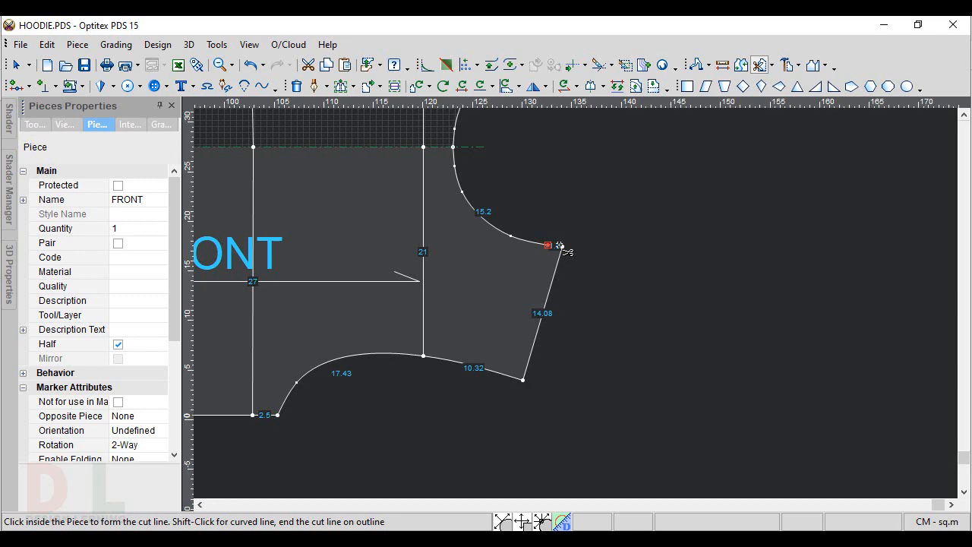
# - End the cut line on the armhole 1.5 cm from the shoulder tip and cut the shoulder strip off FRONT
pyautogui.click(510, 377)
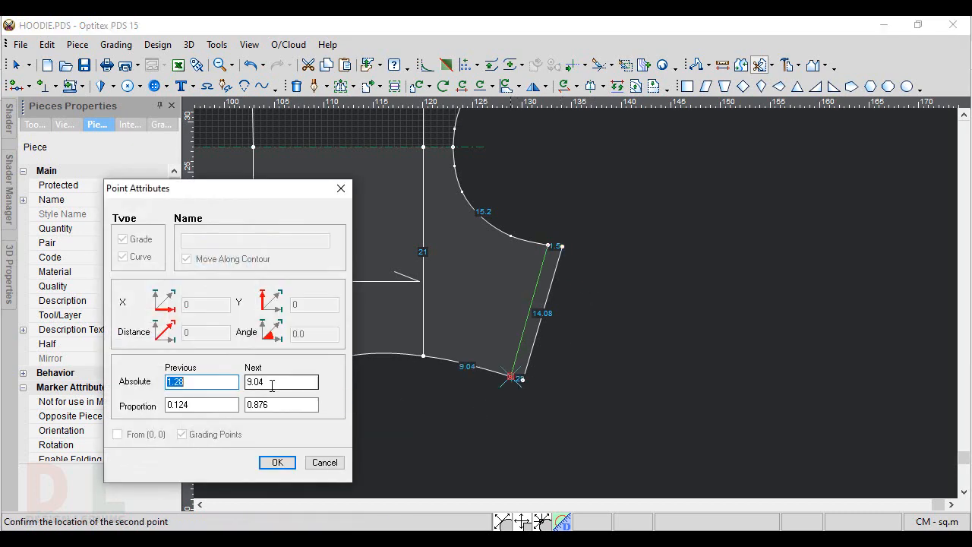
pyautogui.write('1.5')
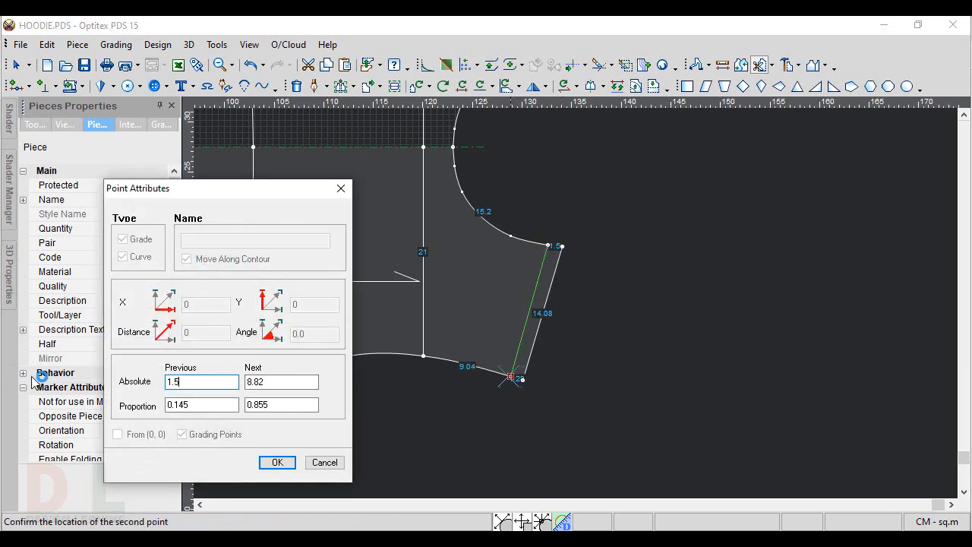
pyautogui.press('Return')
pyautogui.write('1')
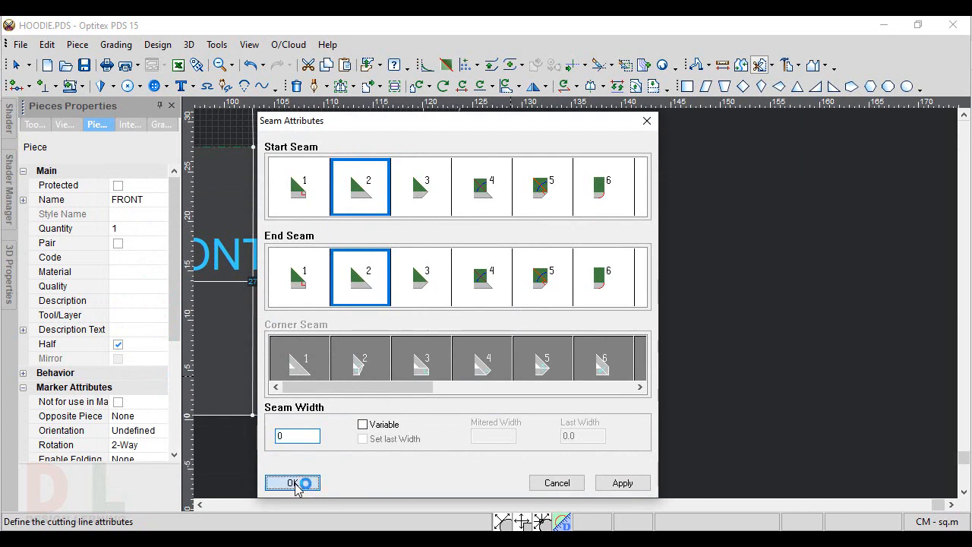
pyautogui.click(293, 483)
pyautogui.rightClick(685, 278)
pyautogui.click(723, 284)
# - Move BACK to the other side of FRONT and flip it horizontally so its shoulder faces FRONT's
pyautogui.scroll(-4, 576, 303)
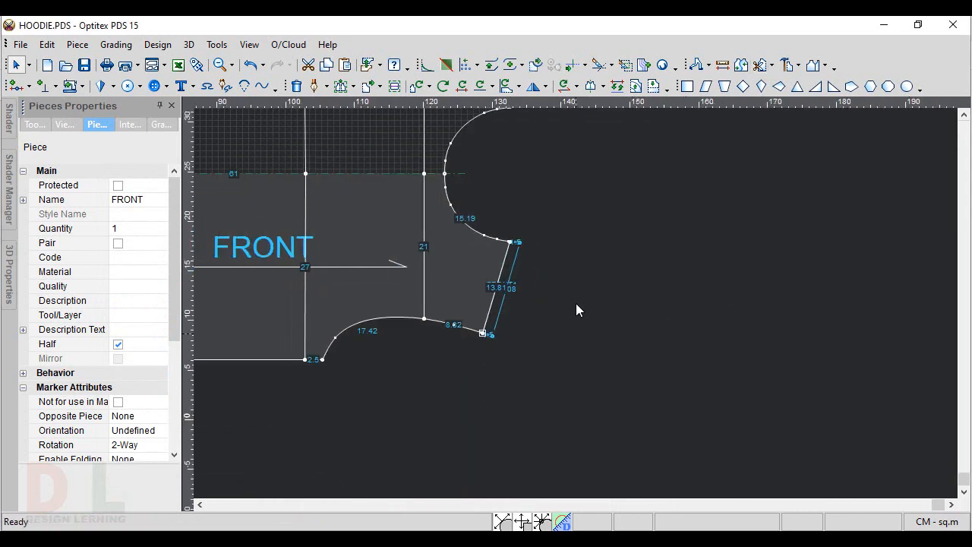
pyautogui.moveTo(276, 306); pyautogui.dragTo(810, 301)
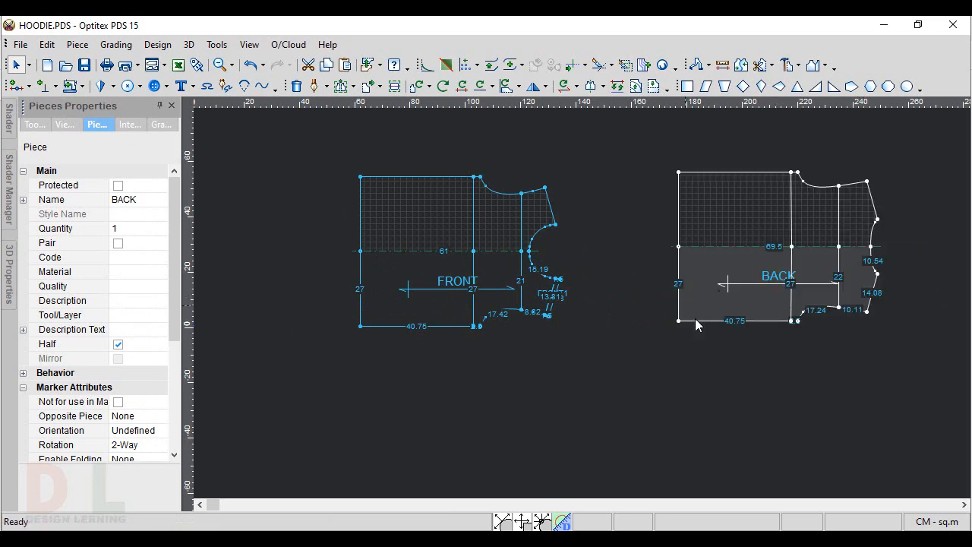
pyautogui.click(534, 85)
# - Move the cut-off shoulder strip into the space between FRONT and BACK
pyautogui.scroll(2, 660, 304)
pyautogui.moveTo(372, 311); pyautogui.dragTo(485, 313)
pyautogui.scroll(2, 575, 304)
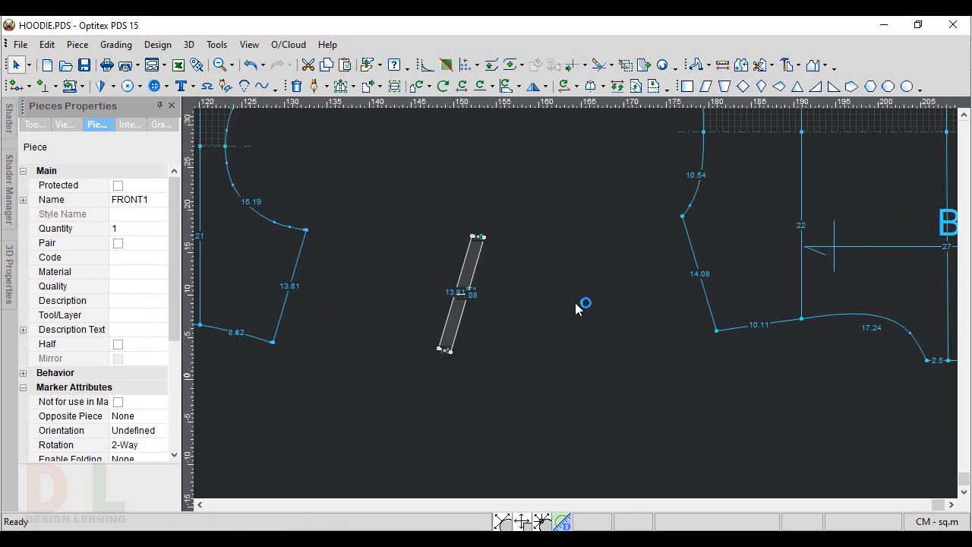
# - Join the cut-off shoulder strip to BACK's shoulder edge, leaving all the Join Pieces options off
pyautogui.scroll(-2, 596, 301)
pyautogui.scroll(1, 596, 305)
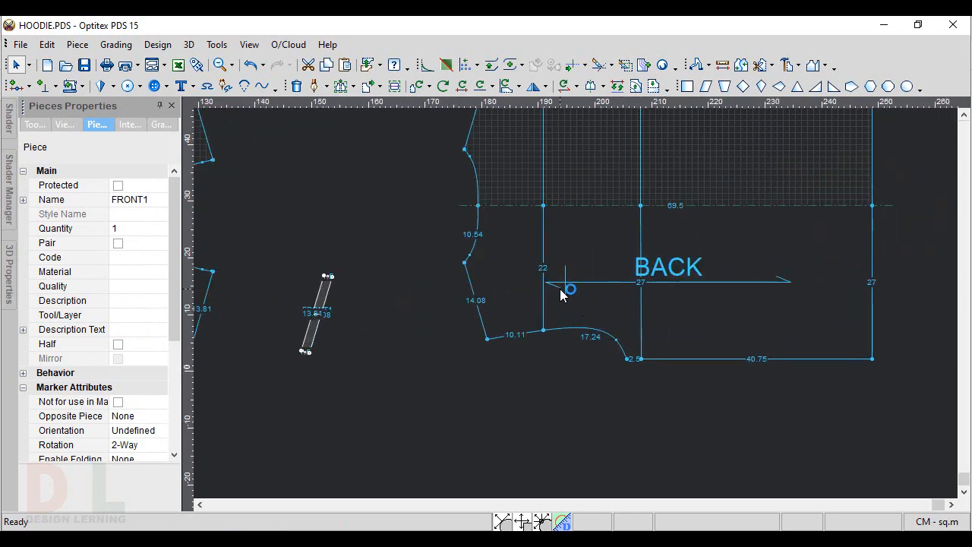
pyautogui.click(741, 66)
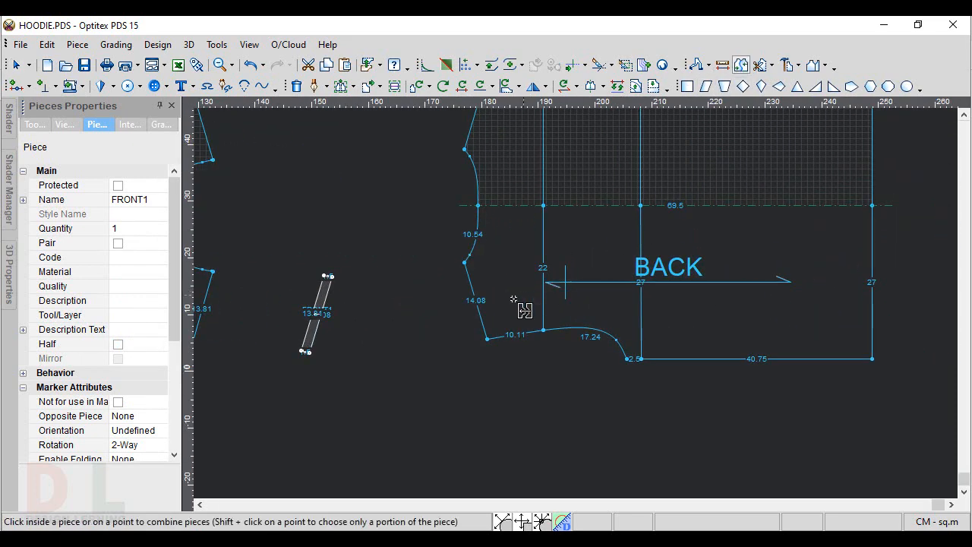
pyautogui.click(499, 281)
pyautogui.click(322, 306)
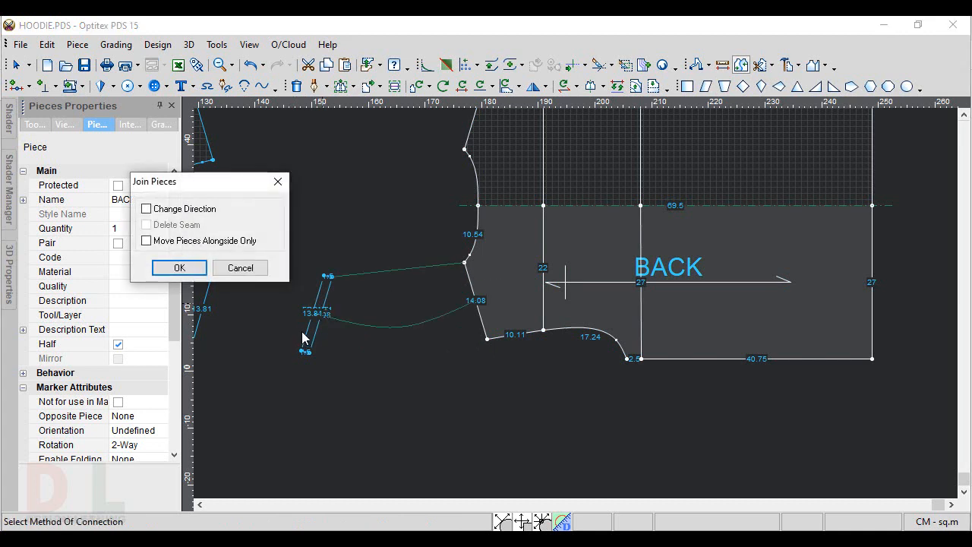
pyautogui.click(178, 267)
pyautogui.scroll(2, 562, 300)
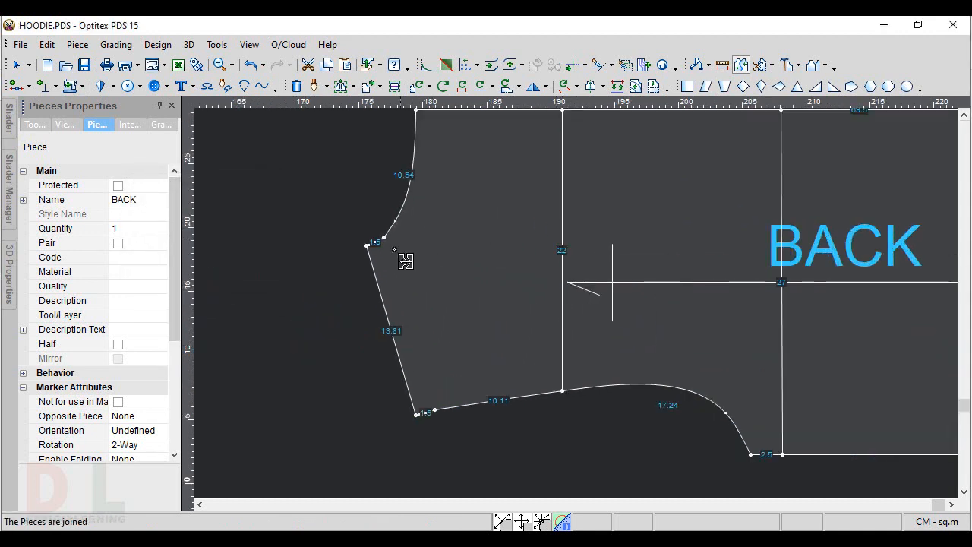
pyautogui.scroll(3, 569, 315)
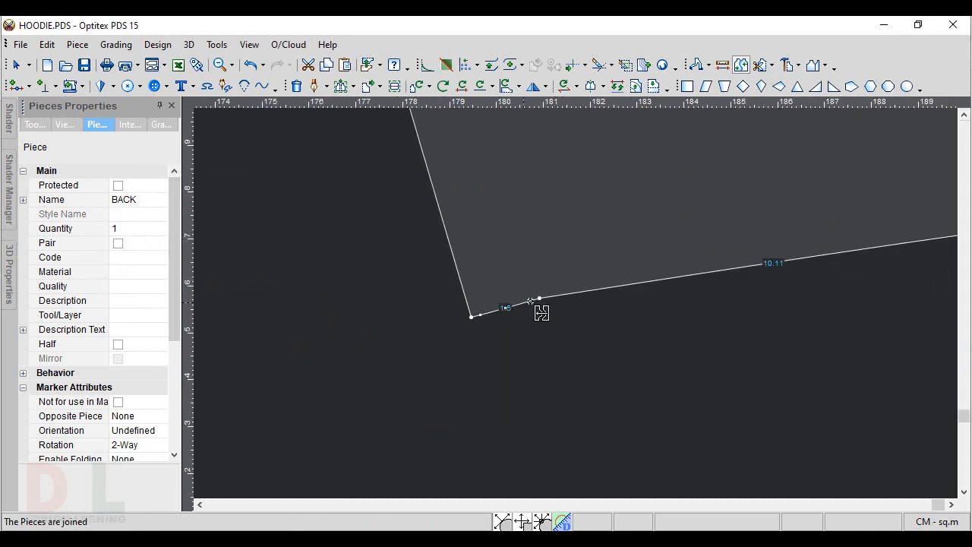
pyautogui.scroll(-5, 539, 309)
pyautogui.rightClick(352, 192)
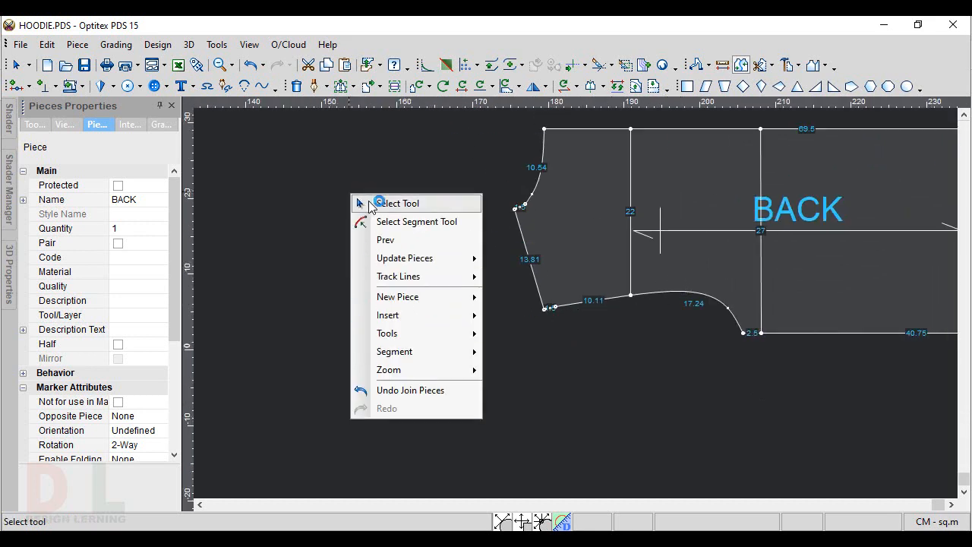
pyautogui.click(377, 199)
# - Flip BACK horizontally so it faces the same way as FRONT, and move it closer to FRONT
pyautogui.scroll(-1, 582, 306)
pyautogui.scroll(-3, 585, 143)
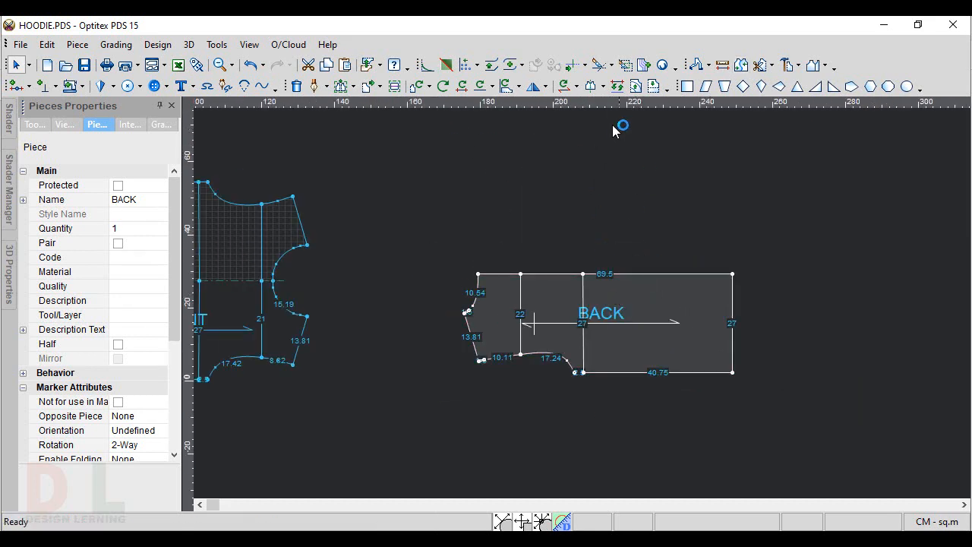
pyautogui.click(534, 86)
pyautogui.moveTo(561, 319); pyautogui.dragTo(493, 332)
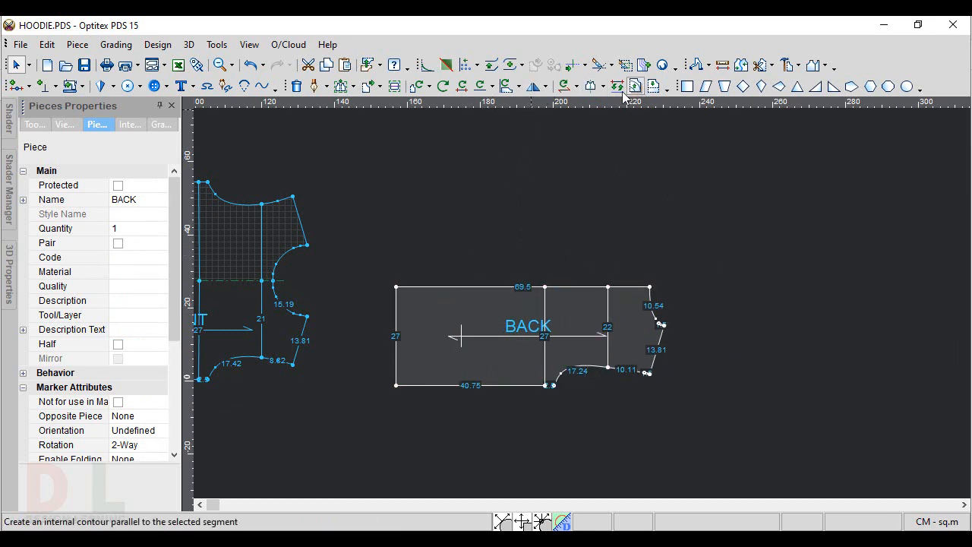
# - Mirror BACK across its centre-back line from the hem corner to the neckline point, and shift the piece closer to FRONT
pyautogui.click(590, 86)
pyautogui.click(395, 287)
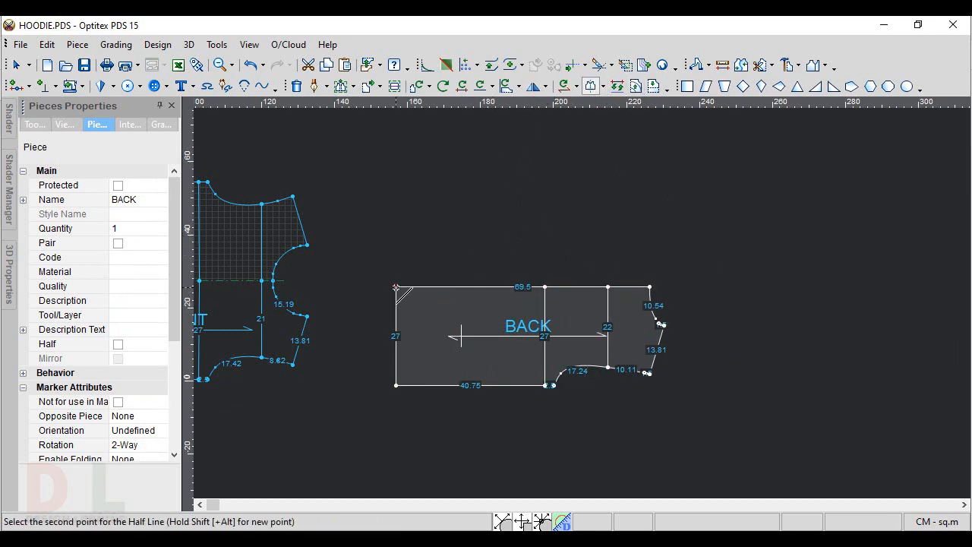
pyautogui.click(650, 288)
pyautogui.rightClick(724, 226)
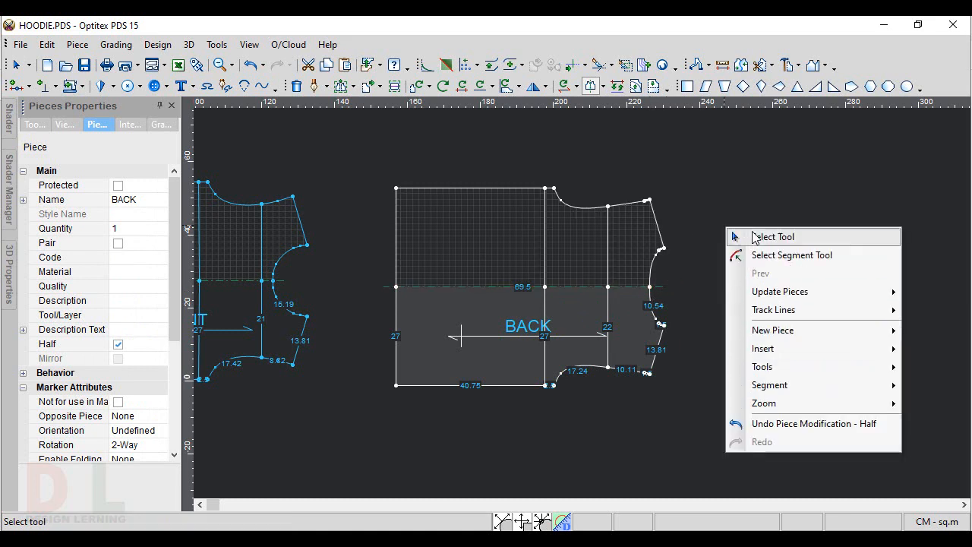
pyautogui.click(744, 236)
pyautogui.moveTo(628, 315); pyautogui.dragTo(590, 314)
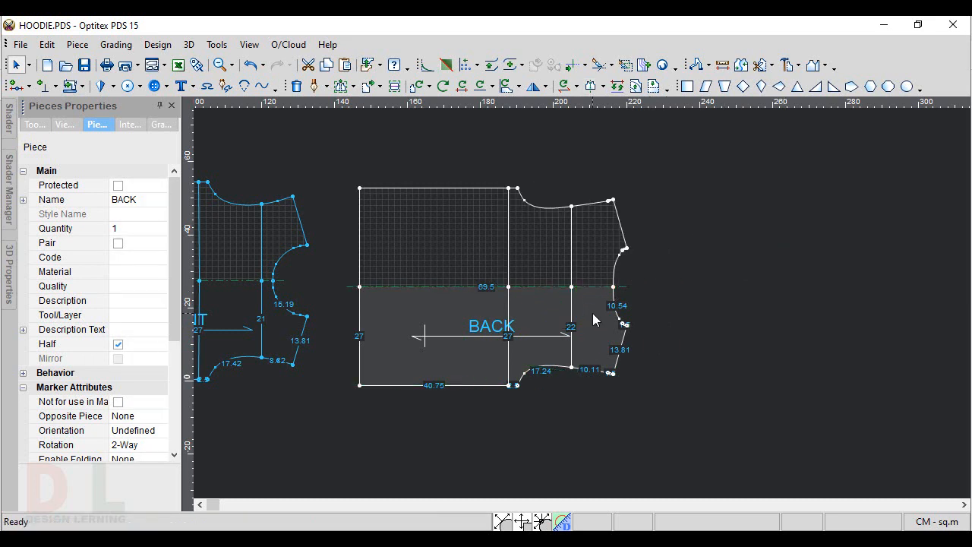